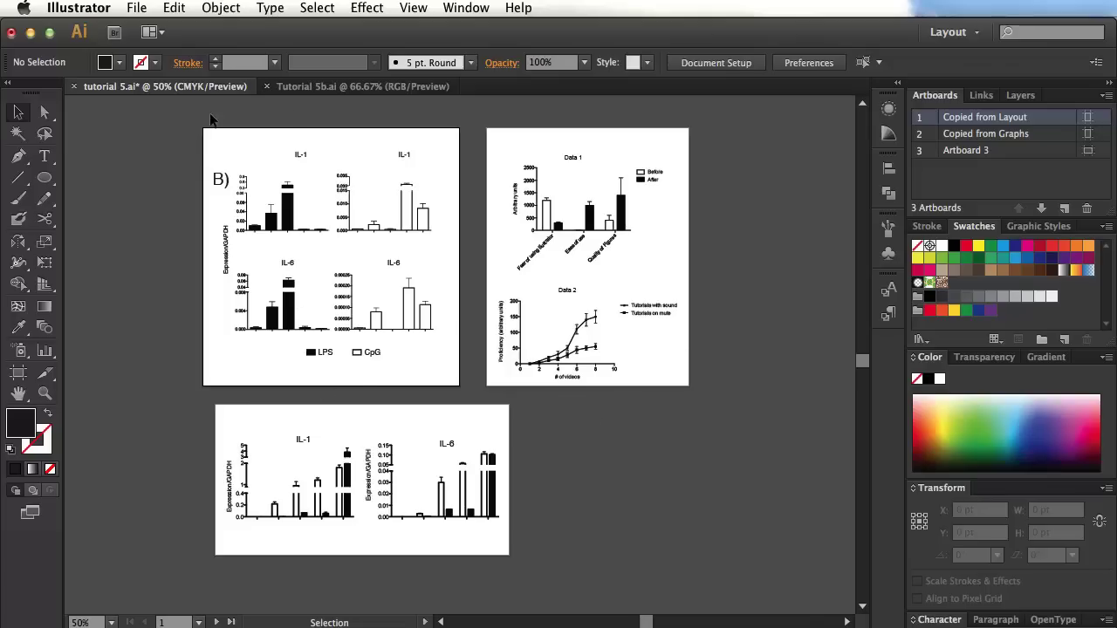
# - Copy the B) chart set from tutorial 5.ai and paste it into Figure 1
pyautogui.moveTo(182, 141); pyautogui.dragTo(449, 374)
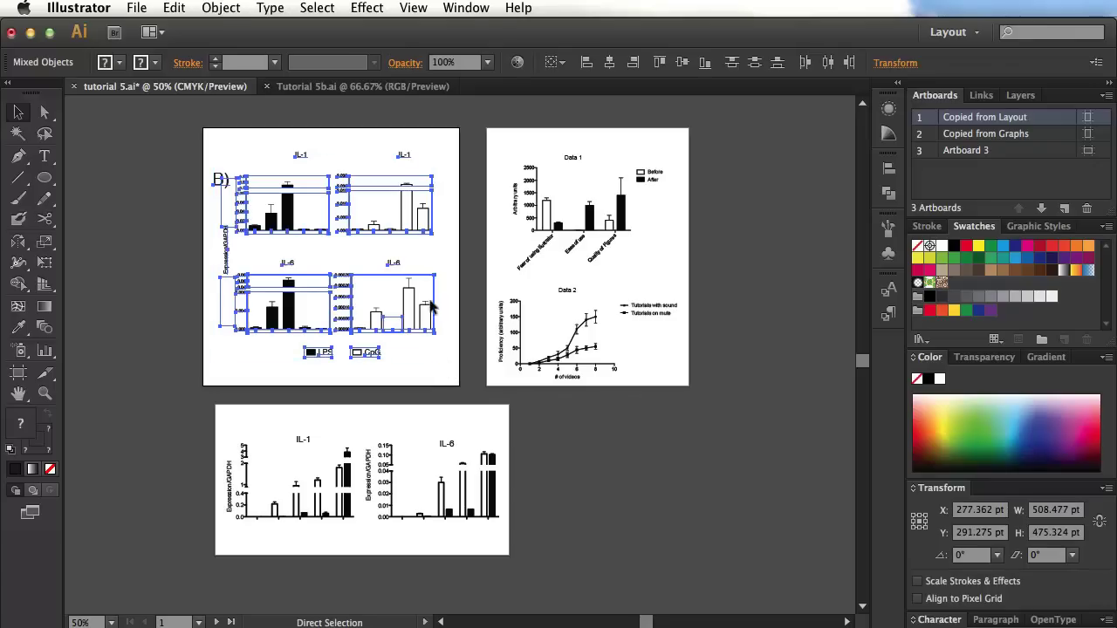
pyautogui.click(362, 87)
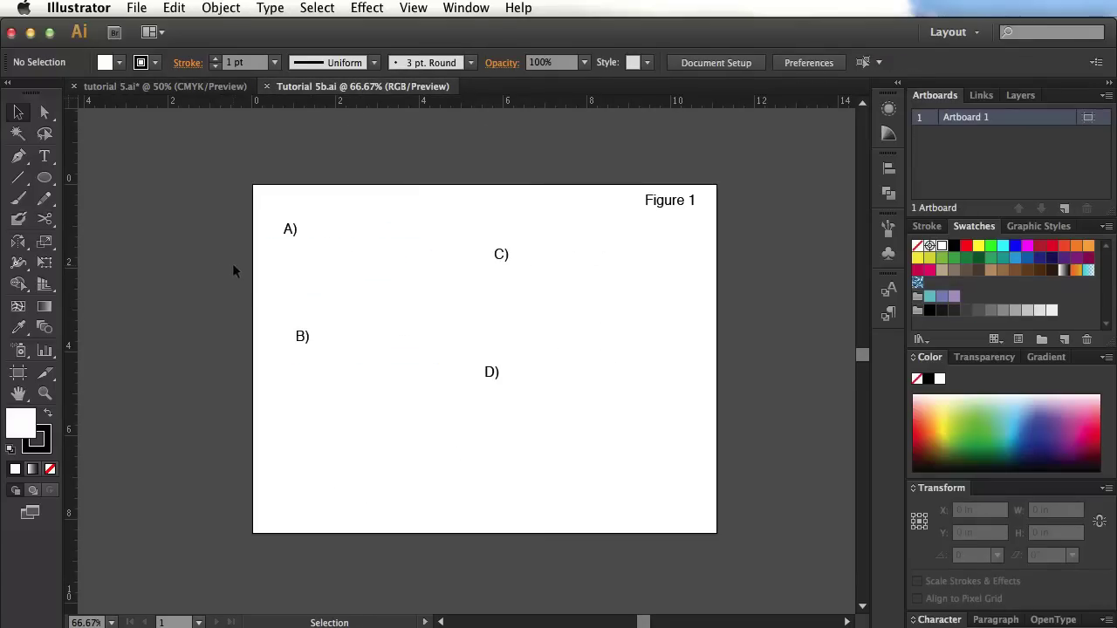
pyautogui.press('a')
pyautogui.press('super+v')
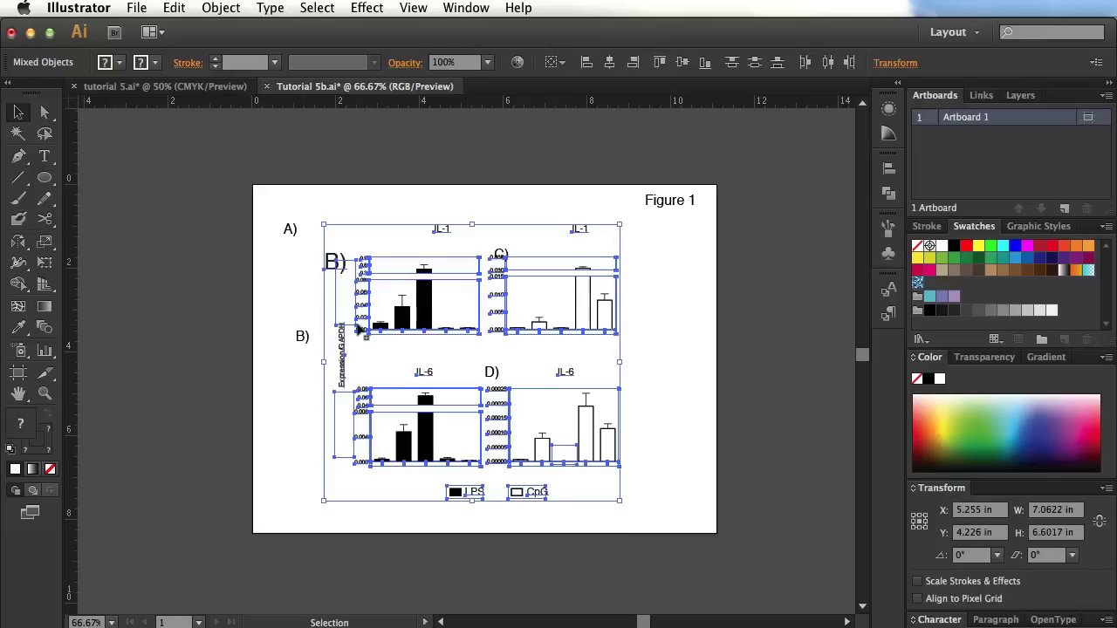
pyautogui.moveTo(428, 312); pyautogui.dragTo(244, 288)
# - Paste the bottom IL-1/IL-6 chart pair into Figure 1, placing it above the artboard
pyautogui.click(185, 86)
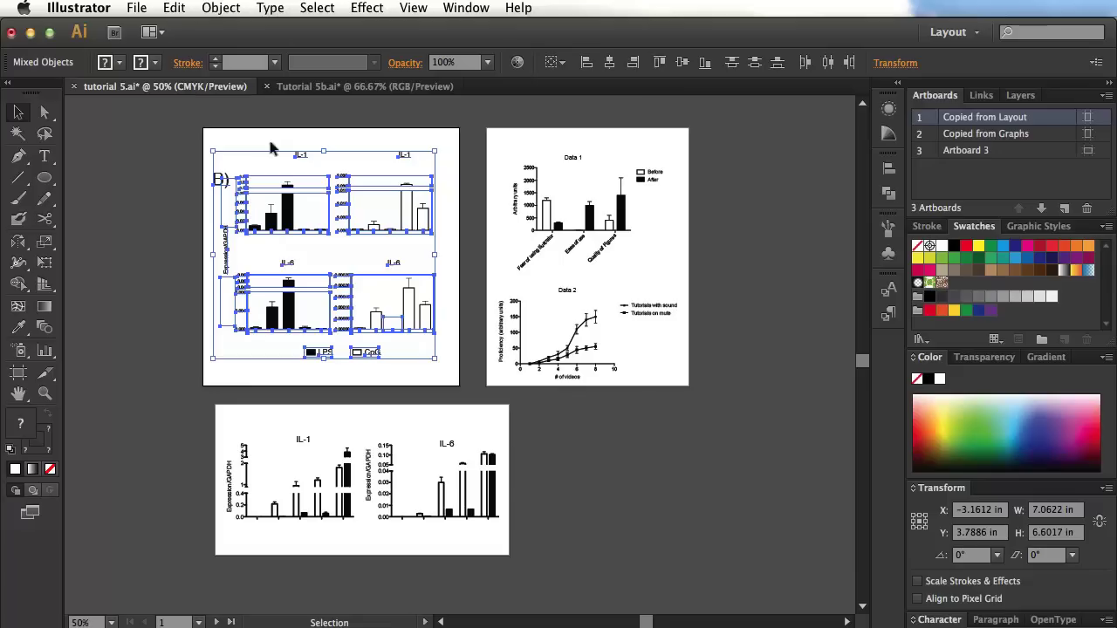
pyautogui.click(288, 489)
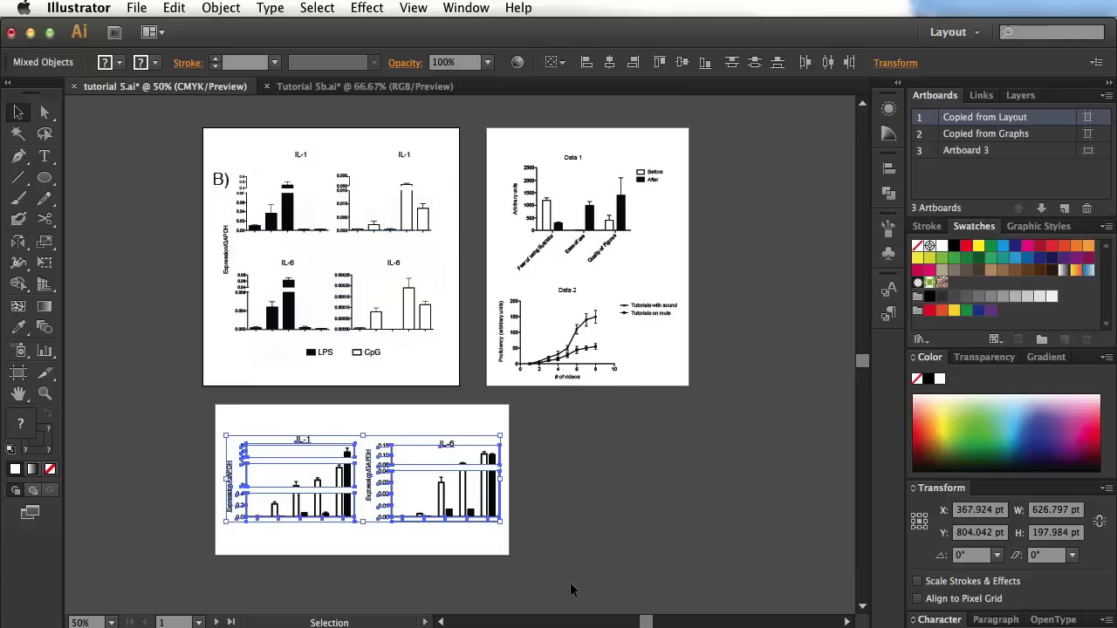
pyautogui.click(365, 86)
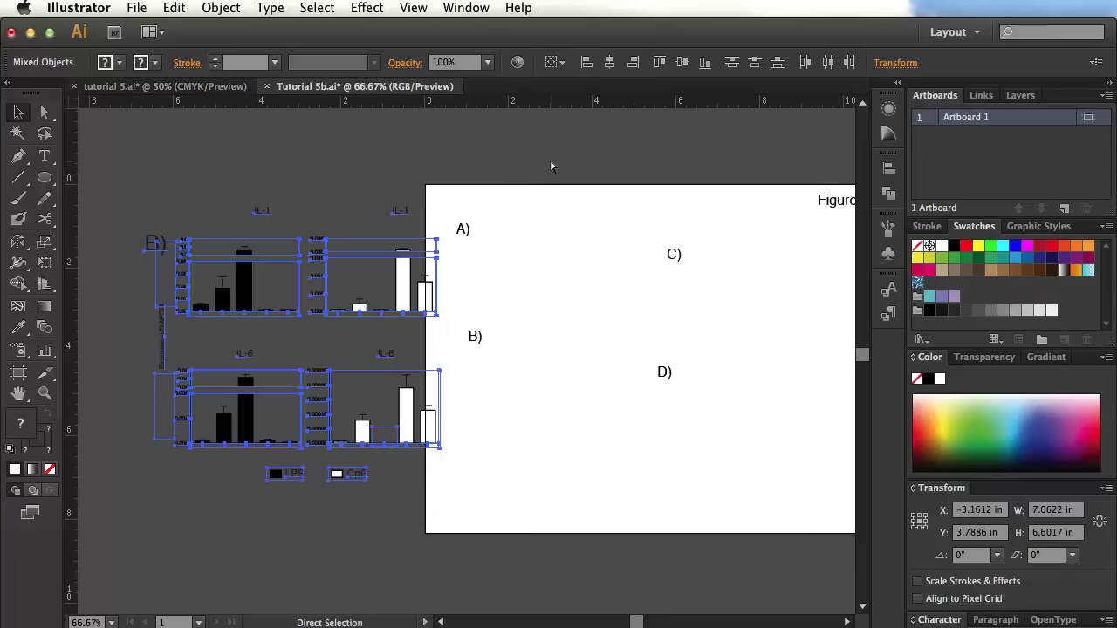
pyautogui.hotkey('ctrl', 'v')
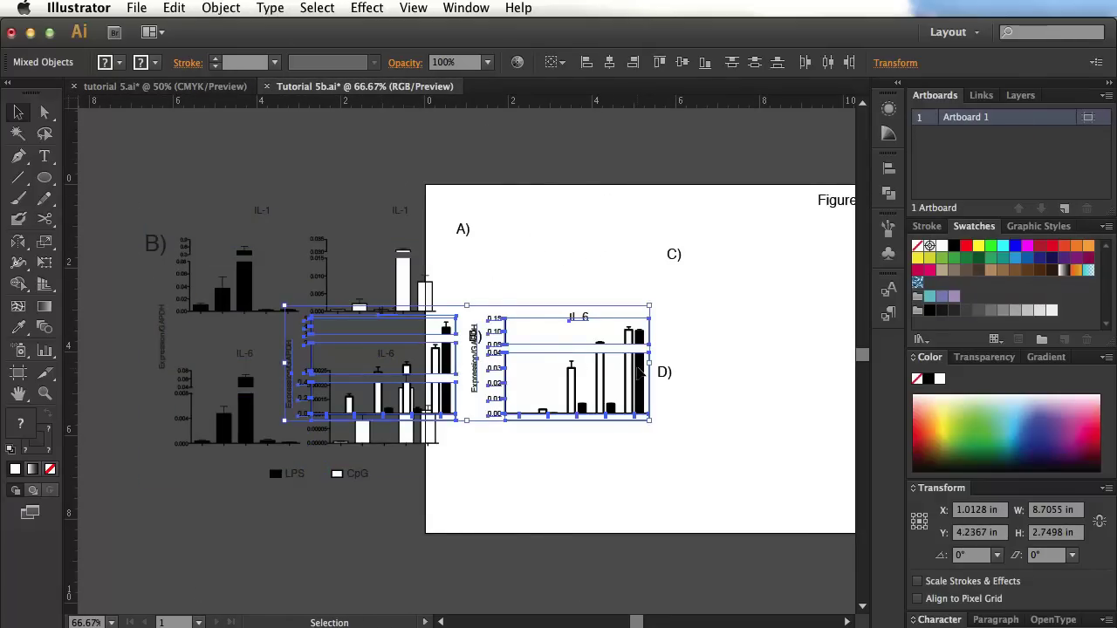
pyautogui.moveTo(638, 371); pyautogui.dragTo(817, 150)
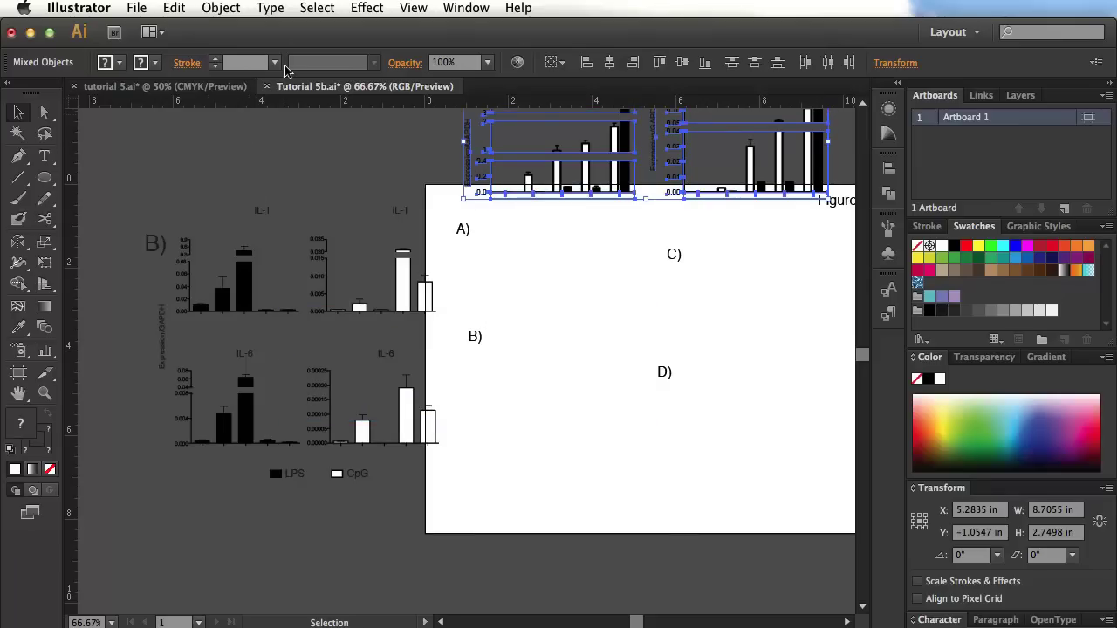
# - Paste the Data 1 and Data 2 charts into Figure 1 and bring its panel labels into view
pyautogui.click(222, 85)
pyautogui.moveTo(481, 132); pyautogui.dragTo(698, 390)
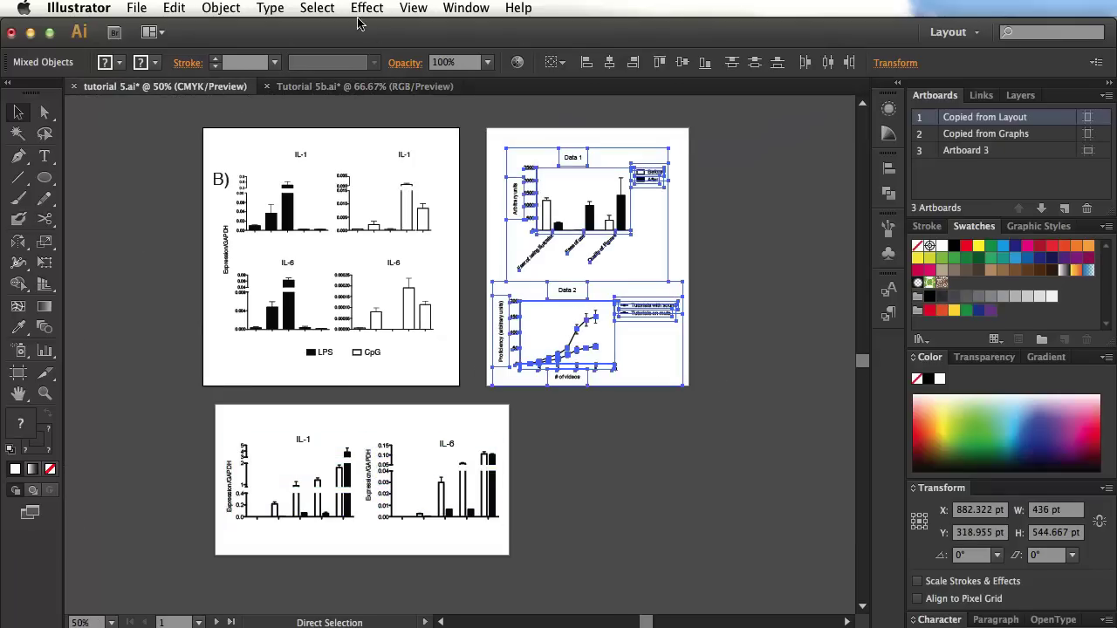
pyautogui.click(364, 86)
pyautogui.hotkey('ctrl', 'v')
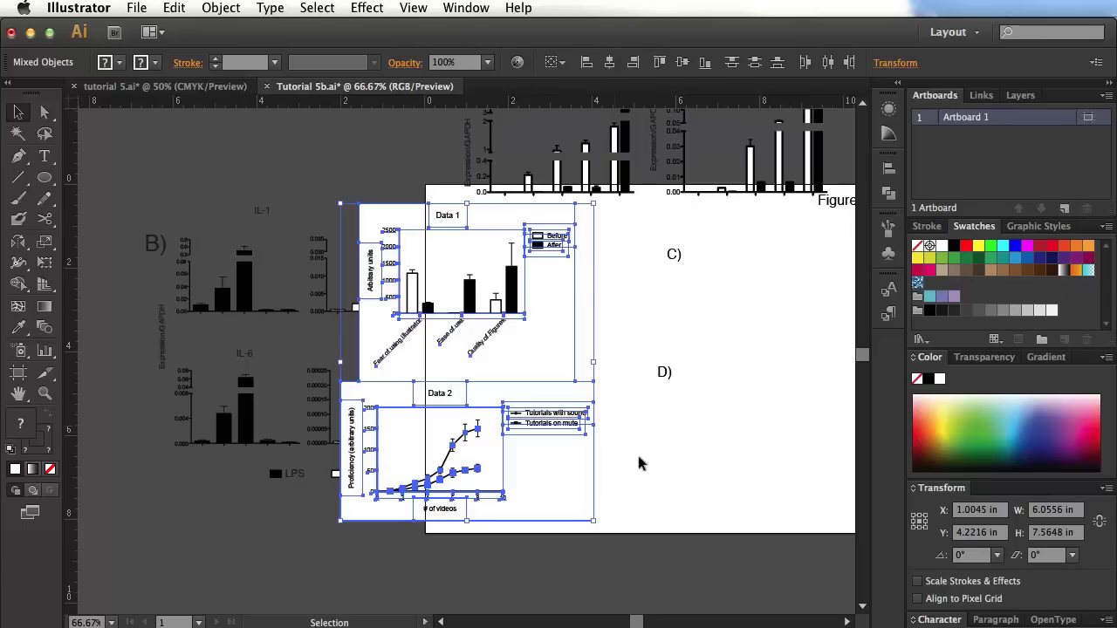
pyautogui.moveTo(546, 494); pyautogui.dragTo(821, 570)
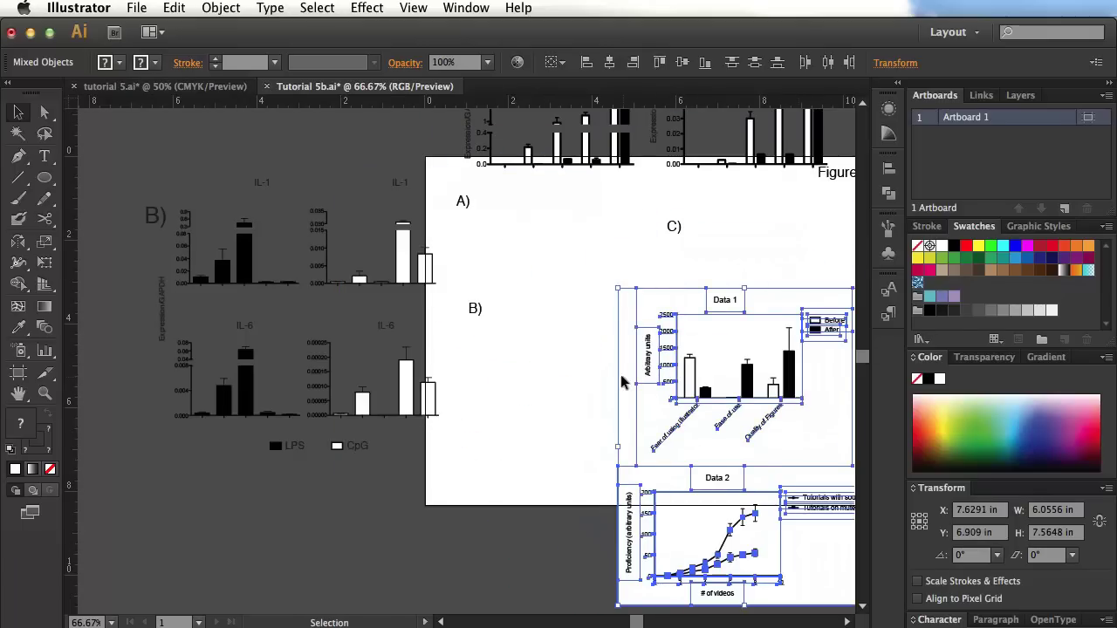
pyautogui.moveTo(575, 457); pyautogui.dragTo(420, 304)
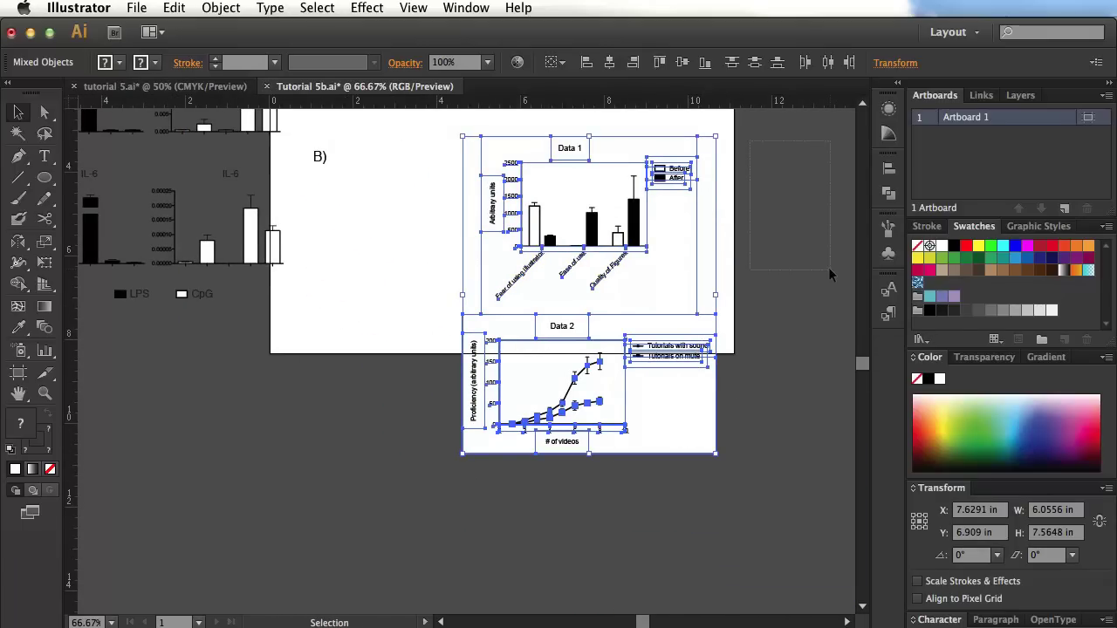
pyautogui.click(748, 159)
pyautogui.moveTo(748, 166); pyautogui.dragTo(905, 442)
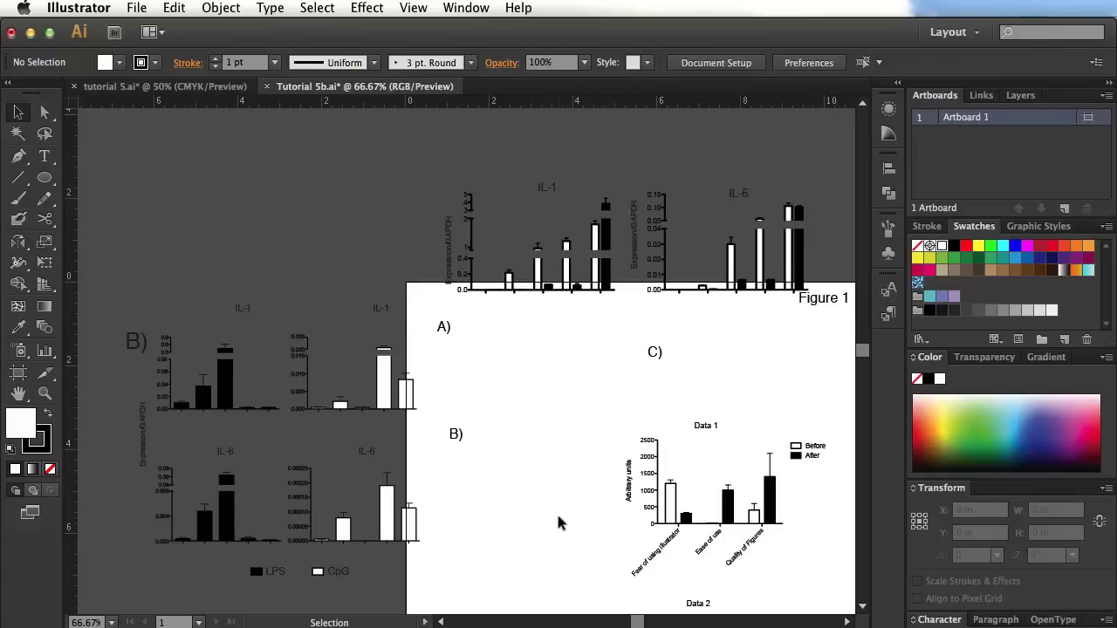
pyautogui.press('space')
pyautogui.moveTo(561, 521); pyautogui.dragTo(424, 411)
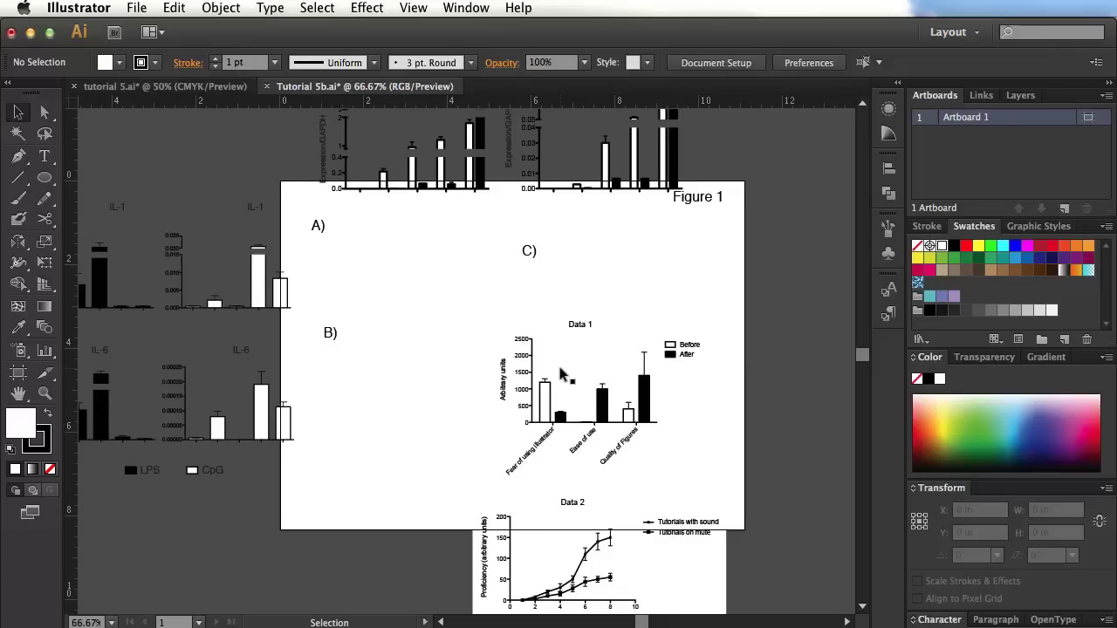
pyautogui.press('super')
pyautogui.press('super+equal')
pyautogui.press('super+equal')
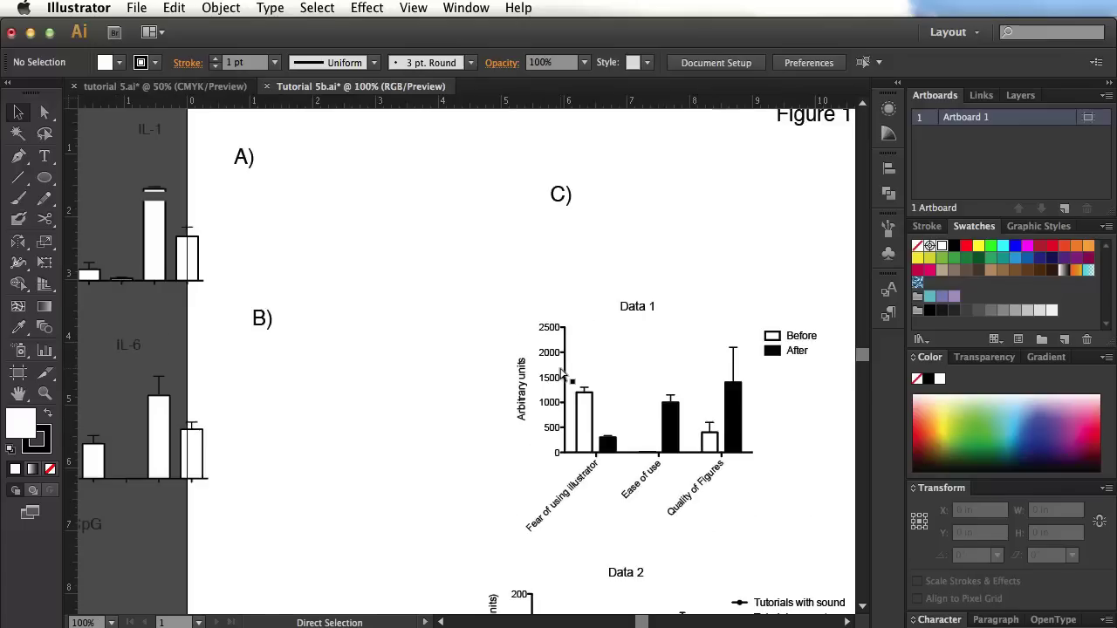
pyautogui.press('super+minus')
pyautogui.press('super+minus')
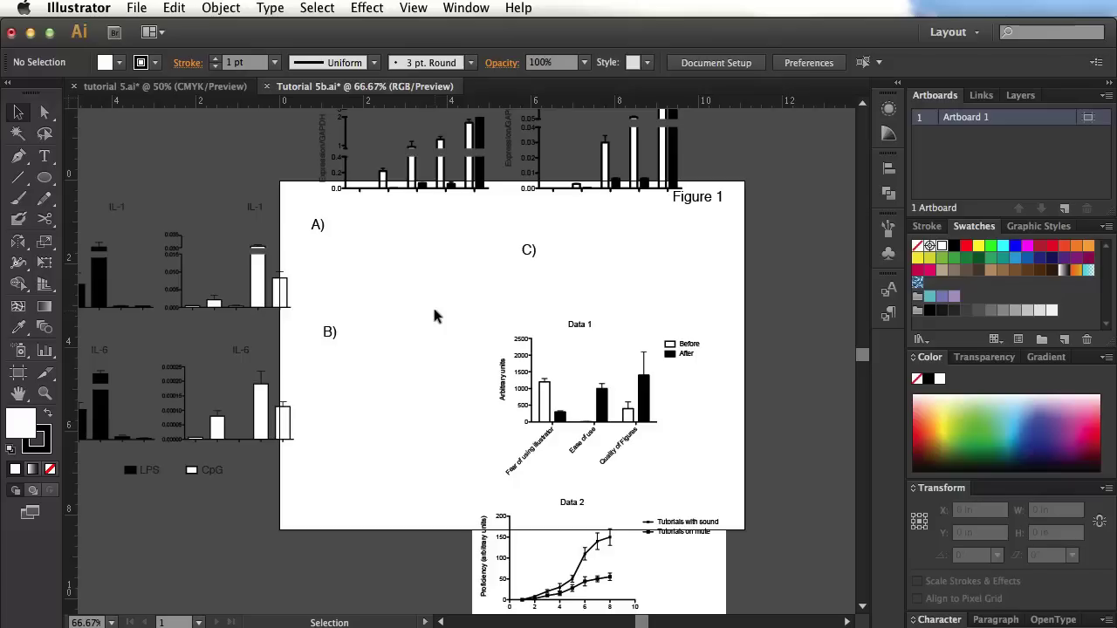
pyautogui.press('space')
pyautogui.moveTo(472, 248); pyautogui.dragTo(423, 228)
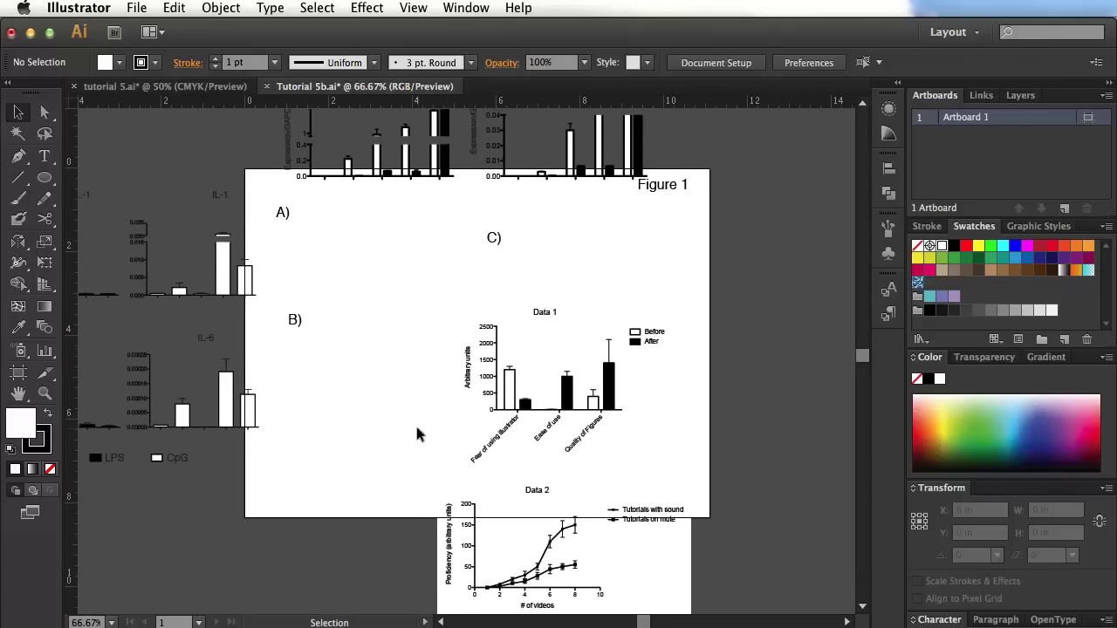
# - Scale the whole B) chart set down, redoing the resize to a smaller size
pyautogui.press('space')
pyautogui.moveTo(392, 274); pyautogui.dragTo(543, 301)
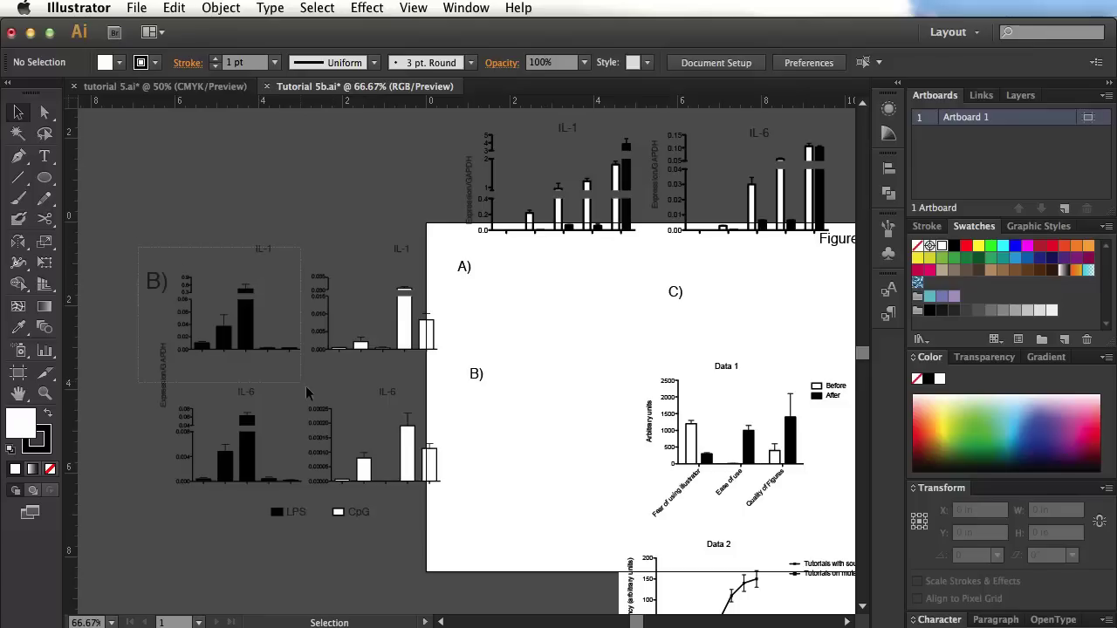
pyautogui.moveTo(426, 246); pyautogui.dragTo(448, 520)
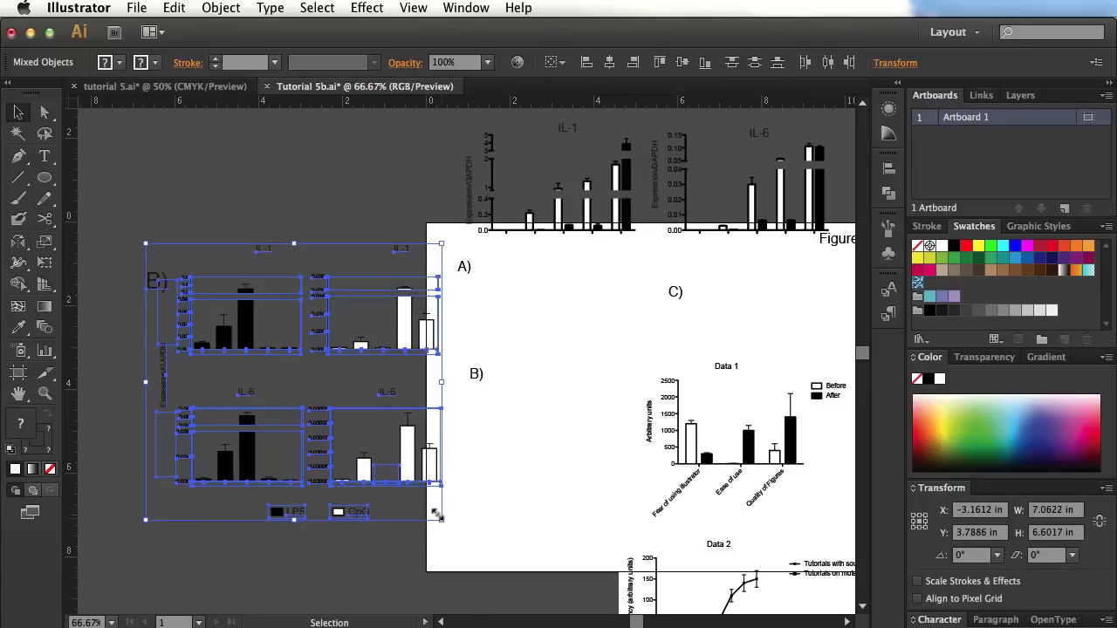
pyautogui.moveTo(436, 516); pyautogui.dragTo(323, 428)
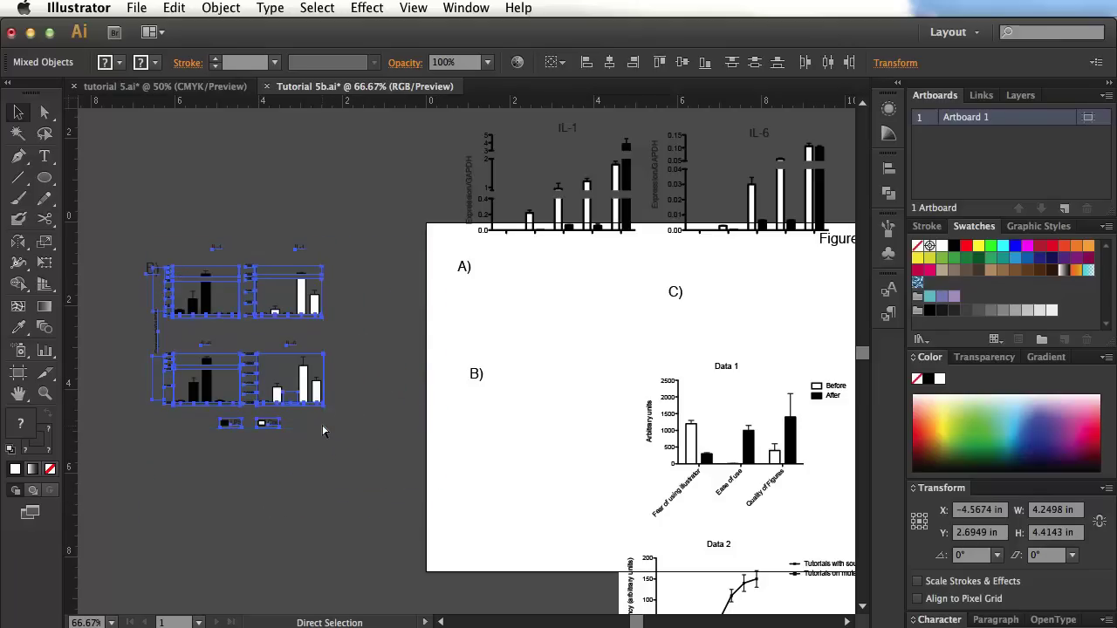
pyautogui.hotkey('ctrl', 'z')
pyautogui.moveTo(437, 517); pyautogui.dragTo(393, 455)
pyautogui.click(453, 442)
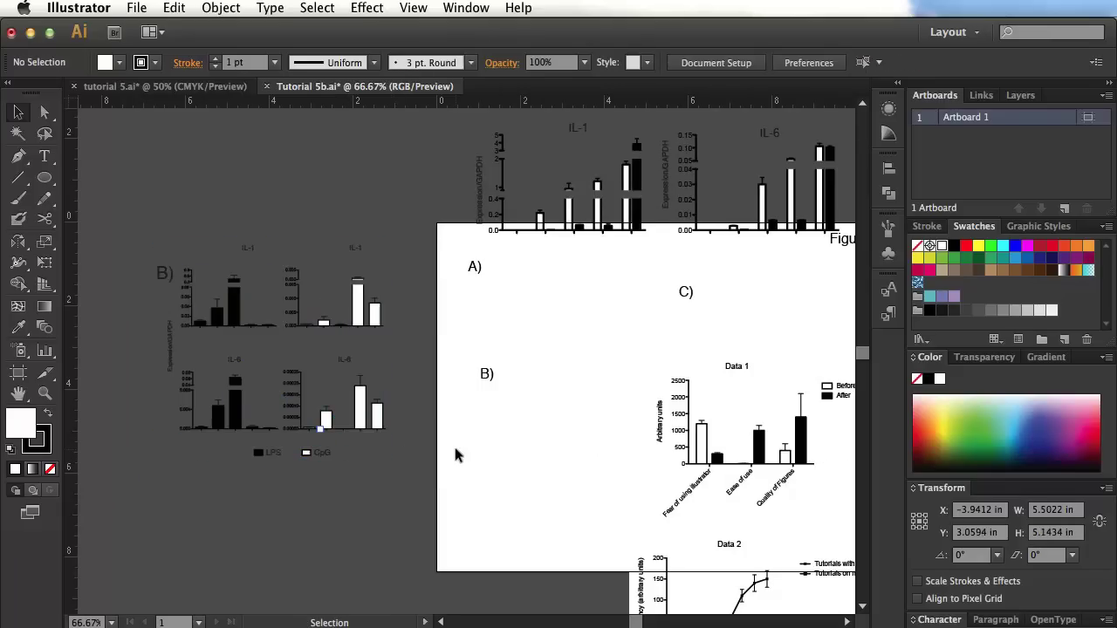
# - Shrink the Data 1/Data 2 charts to about 3.54 × 4.42 in and move them toward the artboard's right
pyautogui.scroll(5, 650, 273)
pyautogui.hscroll(4, 651, 273)
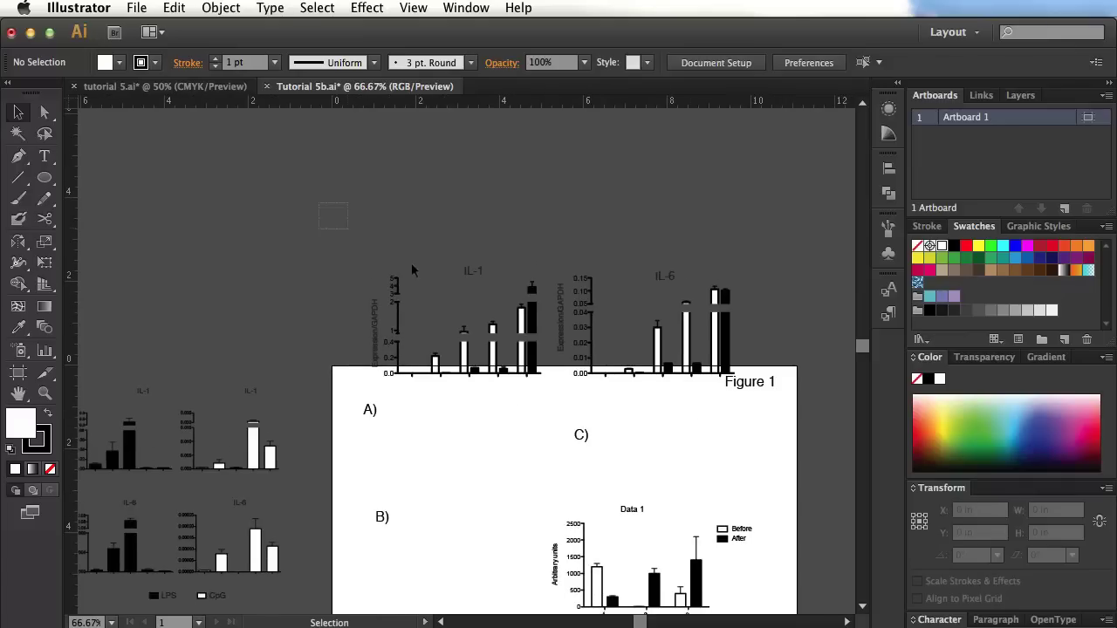
pyautogui.moveTo(702, 365); pyautogui.dragTo(672, 338)
pyautogui.scroll(-9, 655, 437)
pyautogui.hscroll(2, 656, 437)
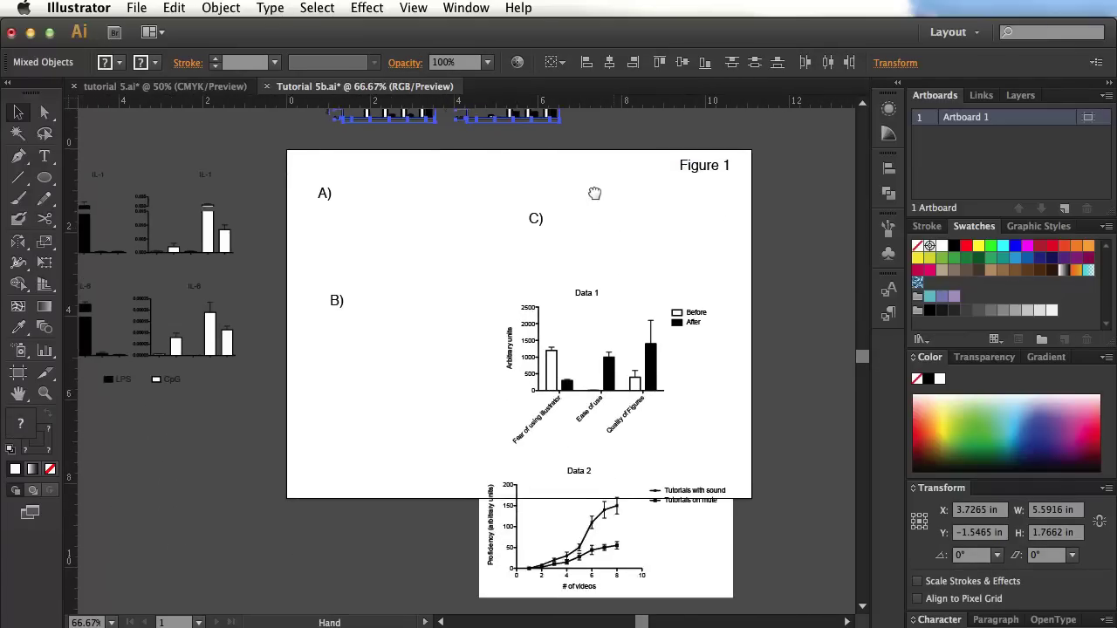
pyautogui.moveTo(501, 234); pyautogui.dragTo(818, 554)
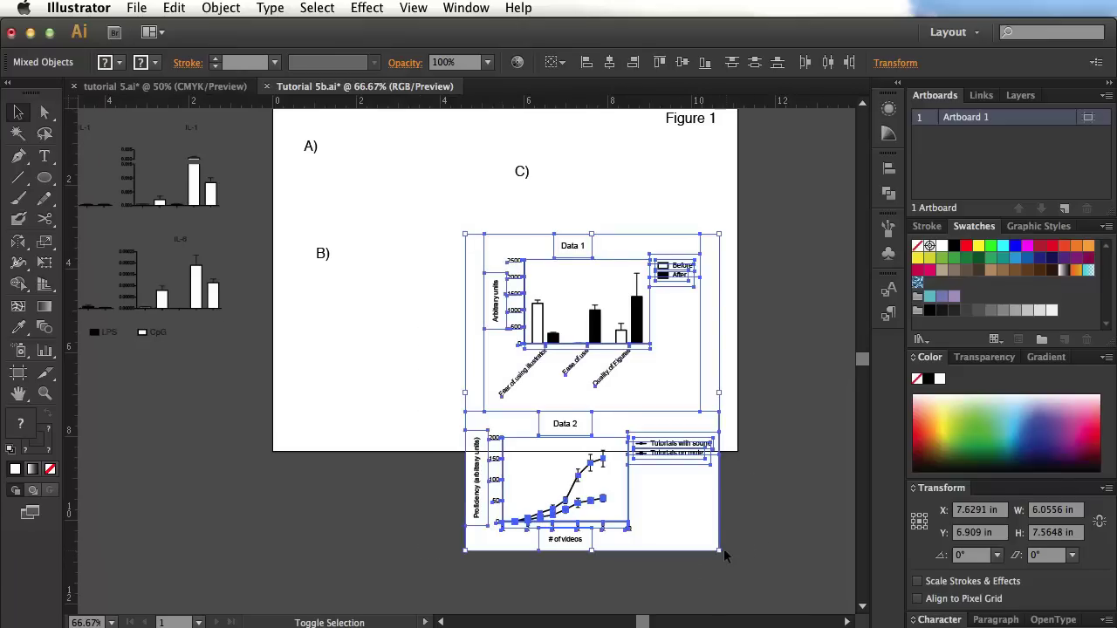
pyautogui.moveTo(670, 498); pyautogui.dragTo(585, 388)
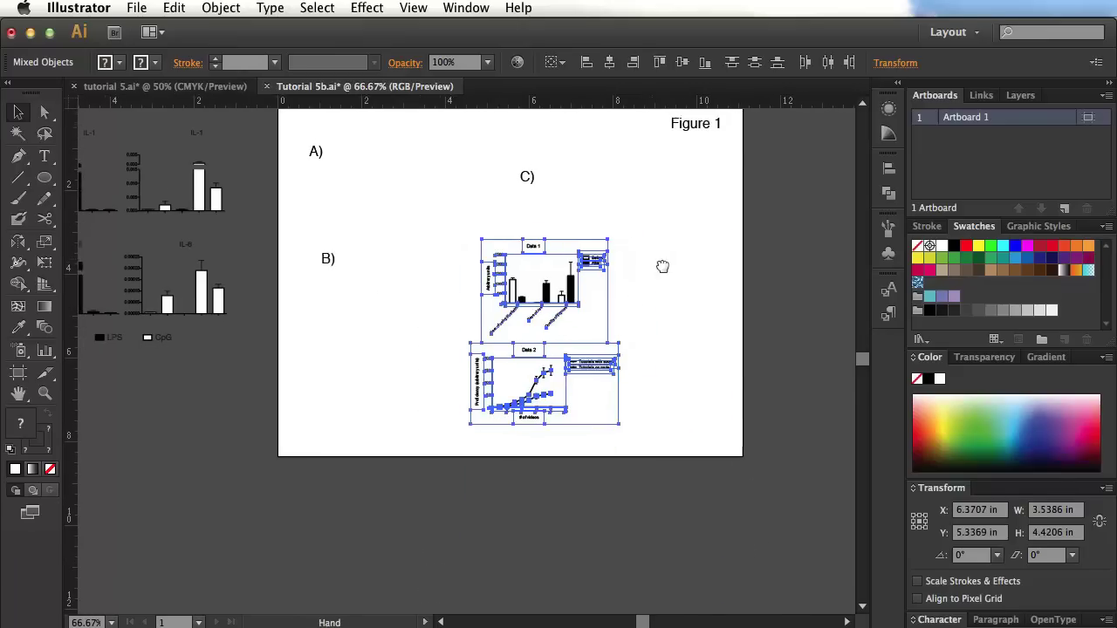
pyautogui.moveTo(285, 205); pyautogui.dragTo(456, 340)
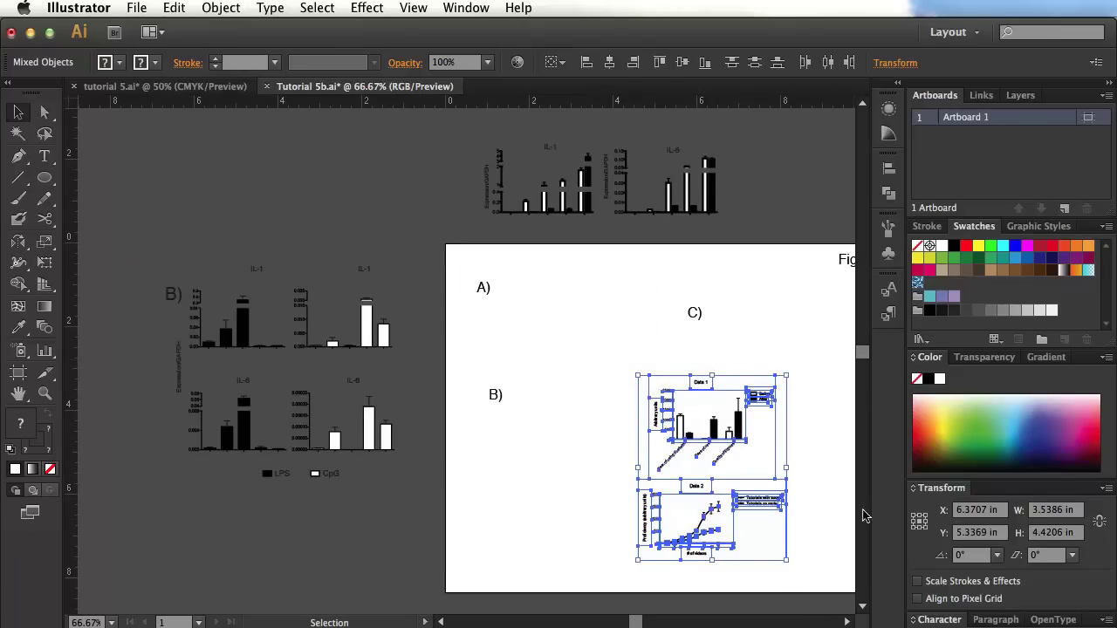
pyautogui.moveTo(802, 488); pyautogui.dragTo(789, 409)
# - At 200% zoom, undo the accidental move so the left IL-1 black bar sits beside its error bar
pyautogui.click(637, 369)
pyautogui.moveTo(419, 235); pyautogui.dragTo(656, 387)
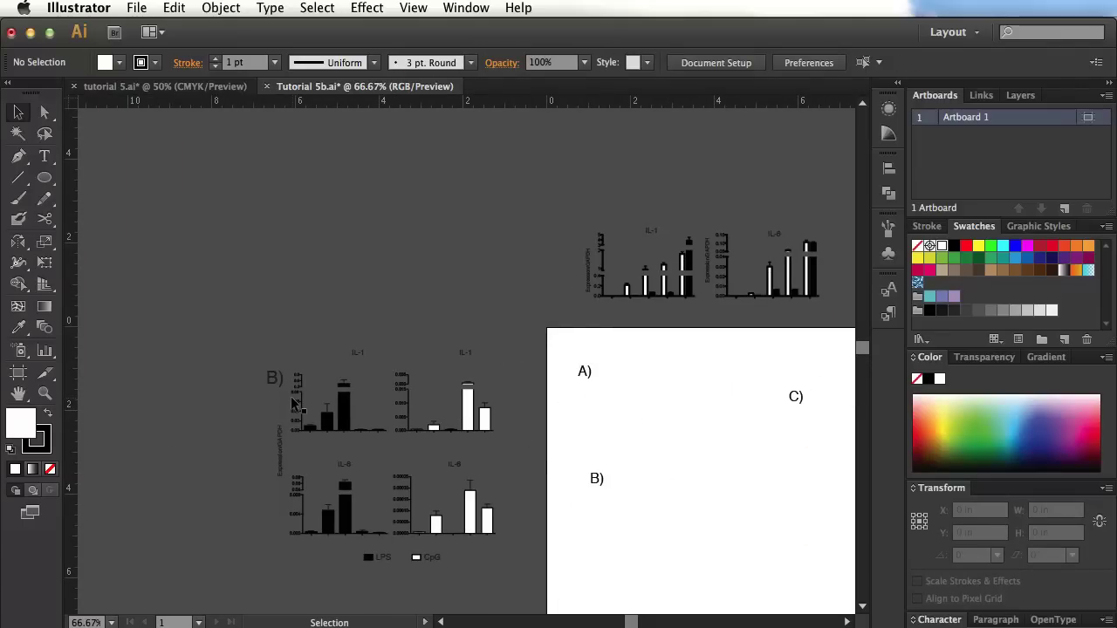
pyautogui.press('super+equal')
pyautogui.press('super+equal')
pyautogui.press('super+equal')
pyautogui.moveTo(241, 353); pyautogui.dragTo(609, 208)
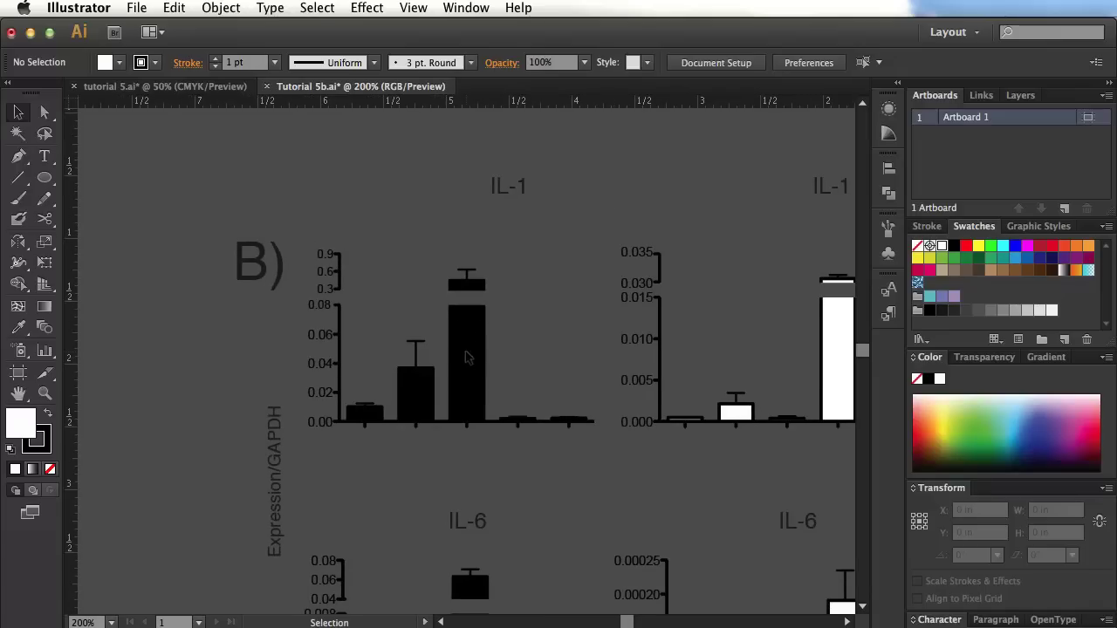
pyautogui.moveTo(464, 349); pyautogui.dragTo(511, 320)
pyautogui.moveTo(429, 410); pyautogui.dragTo(363, 437)
pyautogui.click(420, 346)
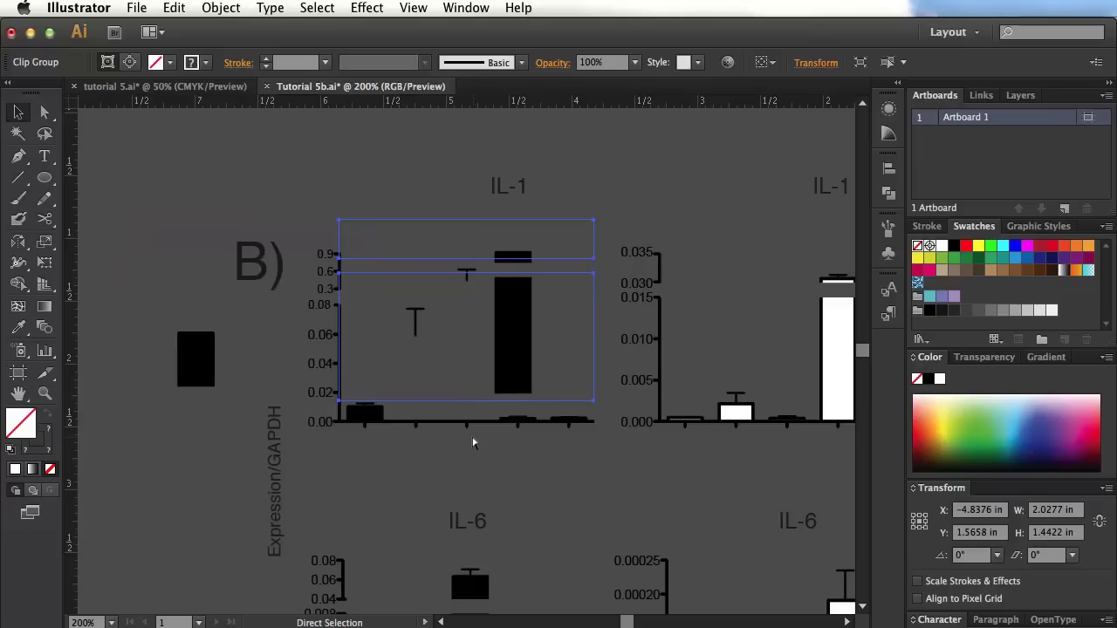
pyautogui.press('super+z')
pyautogui.press('super+z')
pyautogui.press('super+z')
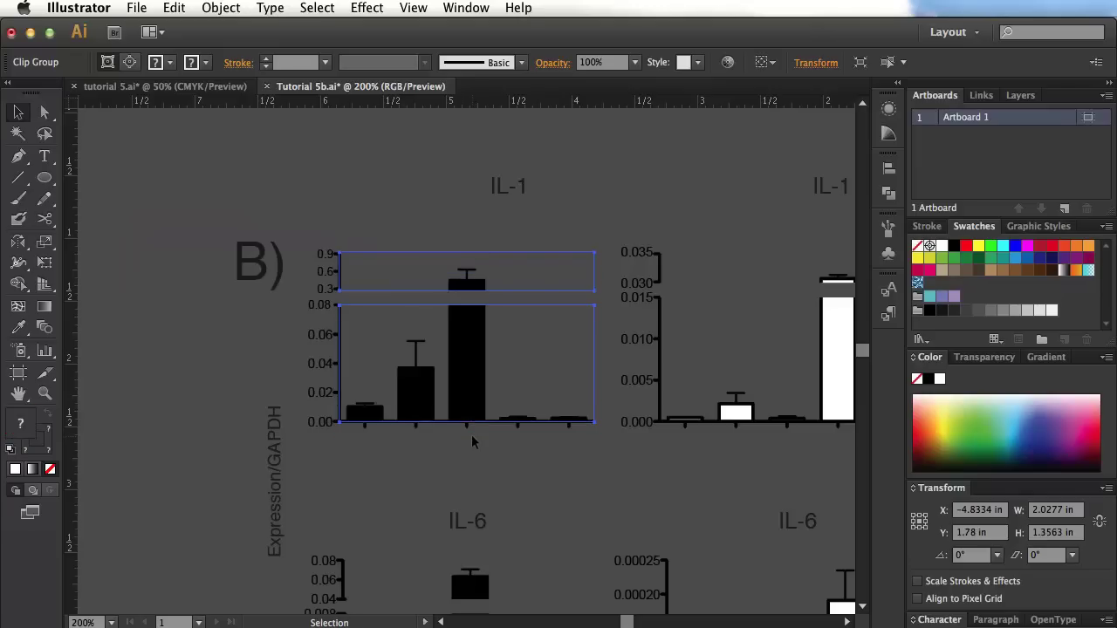
pyautogui.click(305, 230)
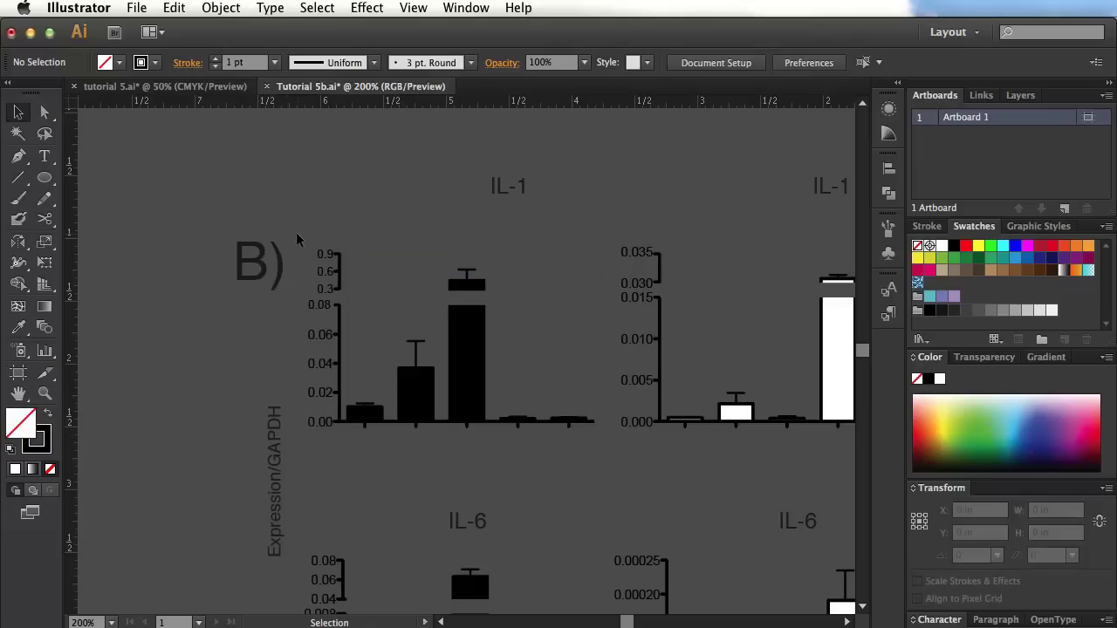
# - Group all parts of the left IL-1 chart and nudge it slightly
pyautogui.moveTo(296, 232); pyautogui.dragTo(595, 431)
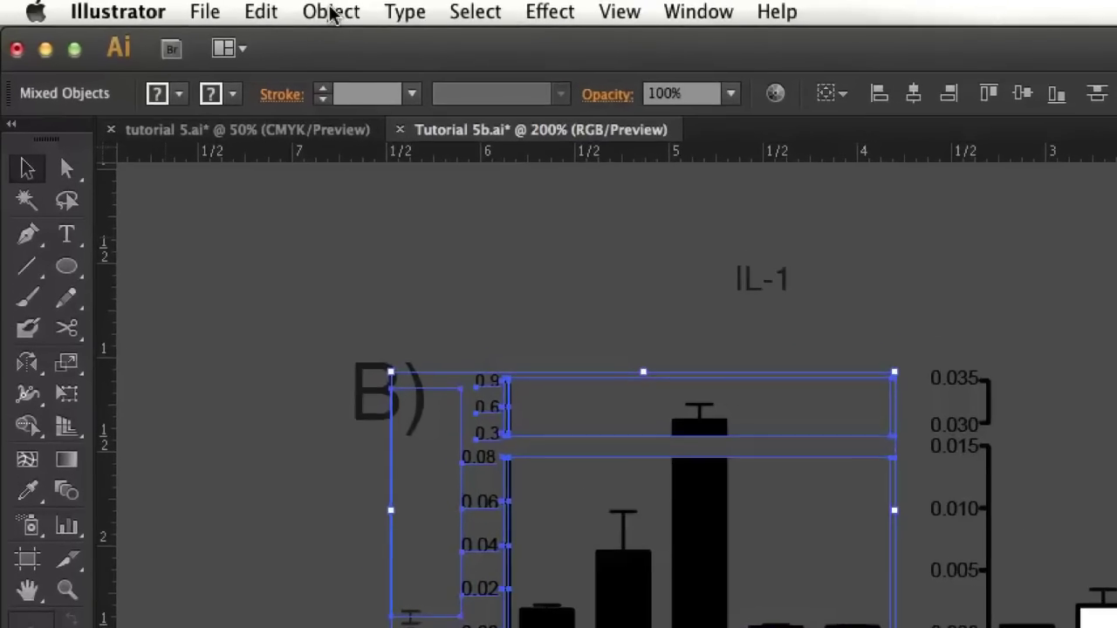
pyautogui.click(221, 8)
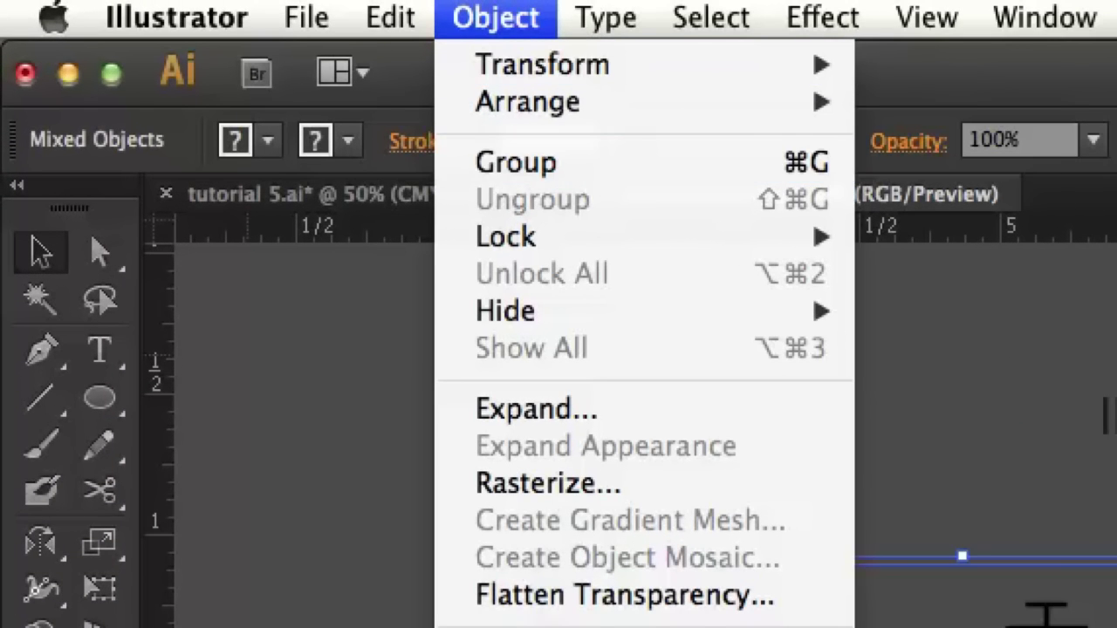
pyautogui.press('Escape')
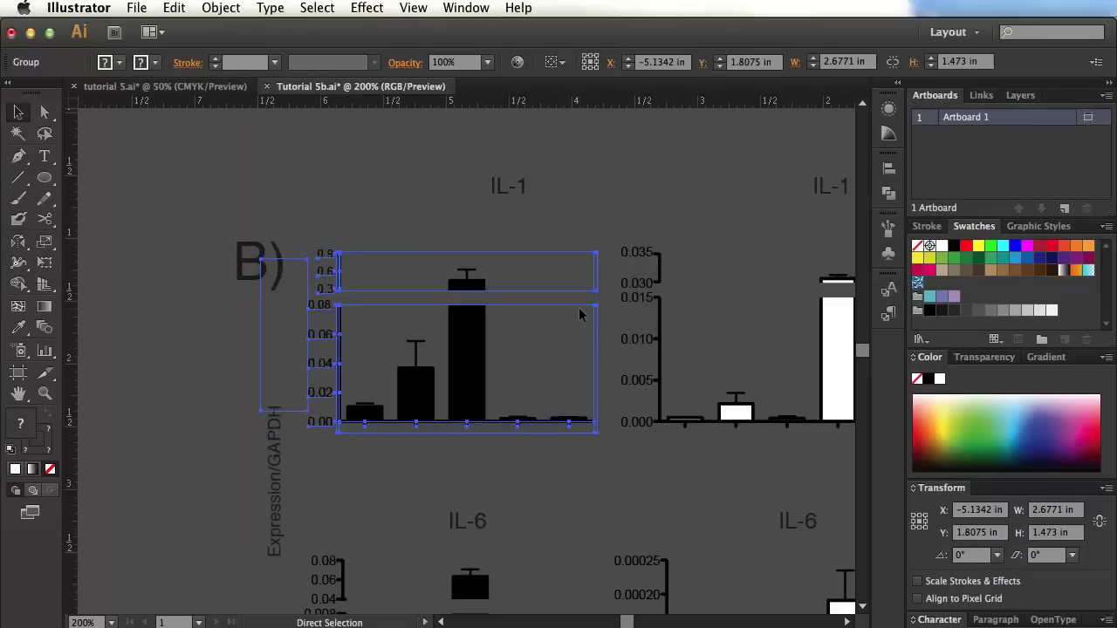
pyautogui.press('v')
pyautogui.click(432, 239)
pyautogui.moveTo(485, 362); pyautogui.dragTo(484, 318)
pyautogui.click(603, 212)
# - Group the right IL-1 chart and both IL-6 charts into single objects with Cmd+G
pyautogui.moveTo(714, 243); pyautogui.dragTo(599, 206)
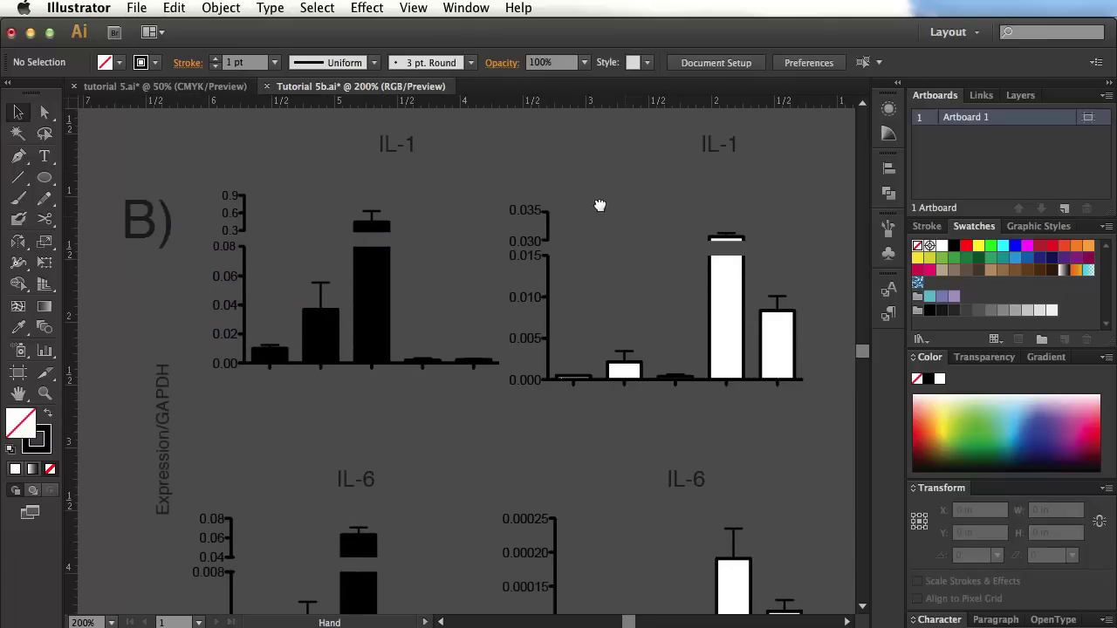
pyautogui.moveTo(515, 192); pyautogui.dragTo(799, 411)
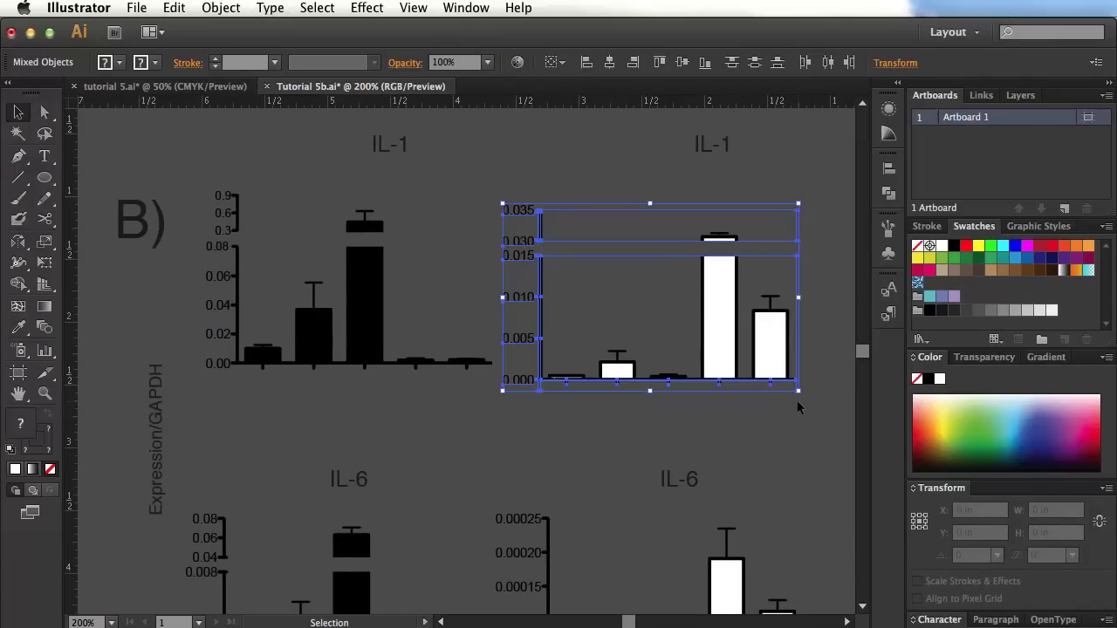
pyautogui.press('super+g')
pyautogui.scroll(-5, 648, 357)
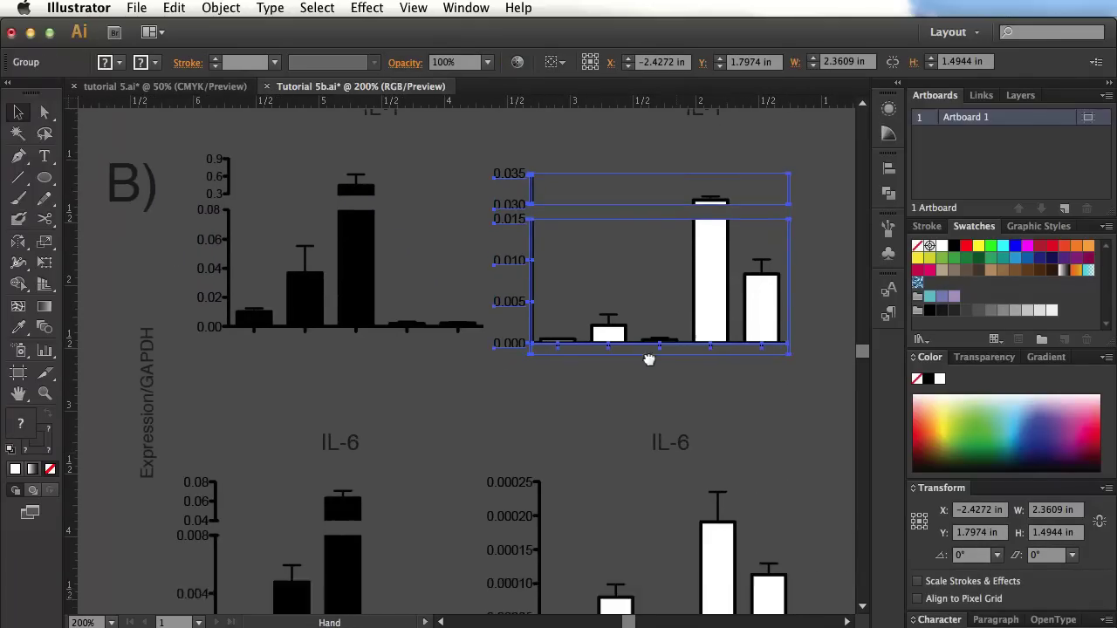
pyautogui.moveTo(163, 323); pyautogui.dragTo(443, 508)
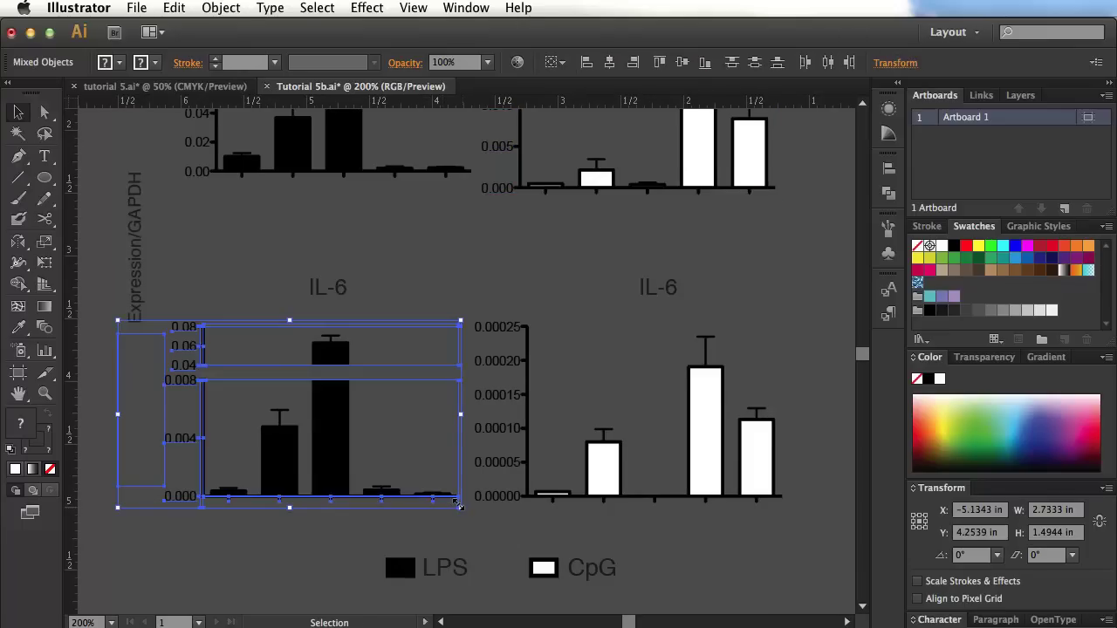
pyautogui.press('super+g')
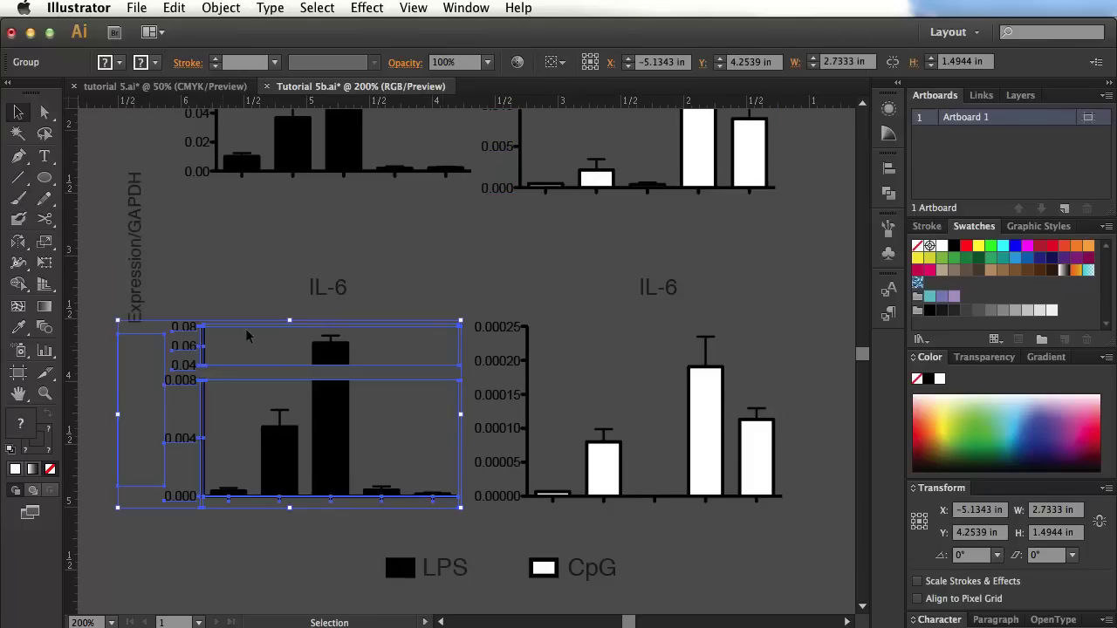
pyautogui.click(514, 320)
pyautogui.moveTo(515, 339); pyautogui.dragTo(815, 508)
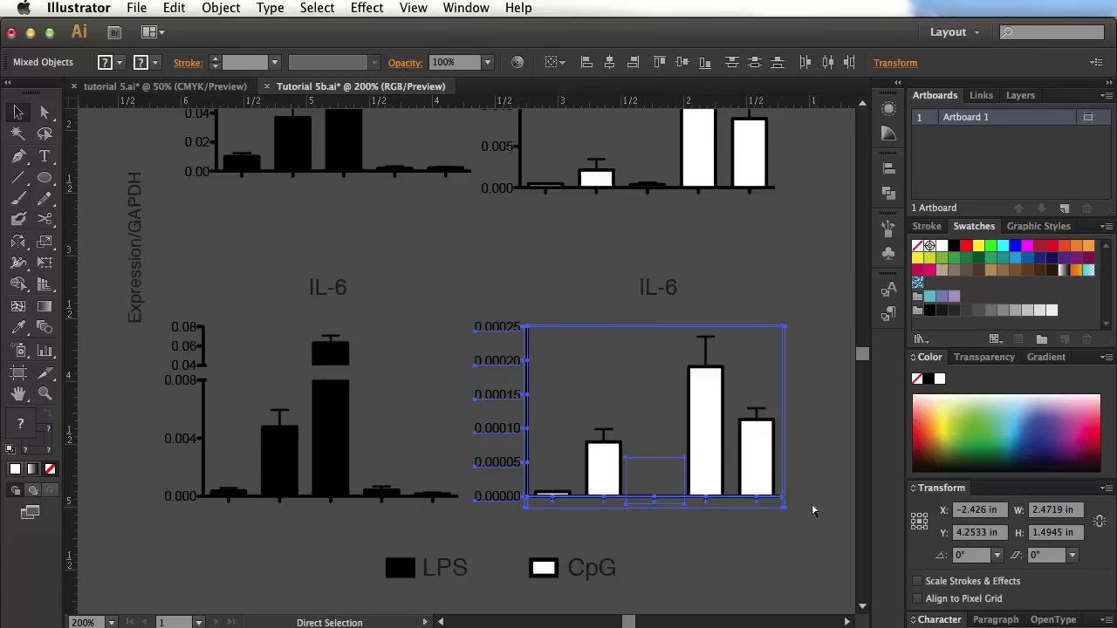
pyautogui.press('super+g')
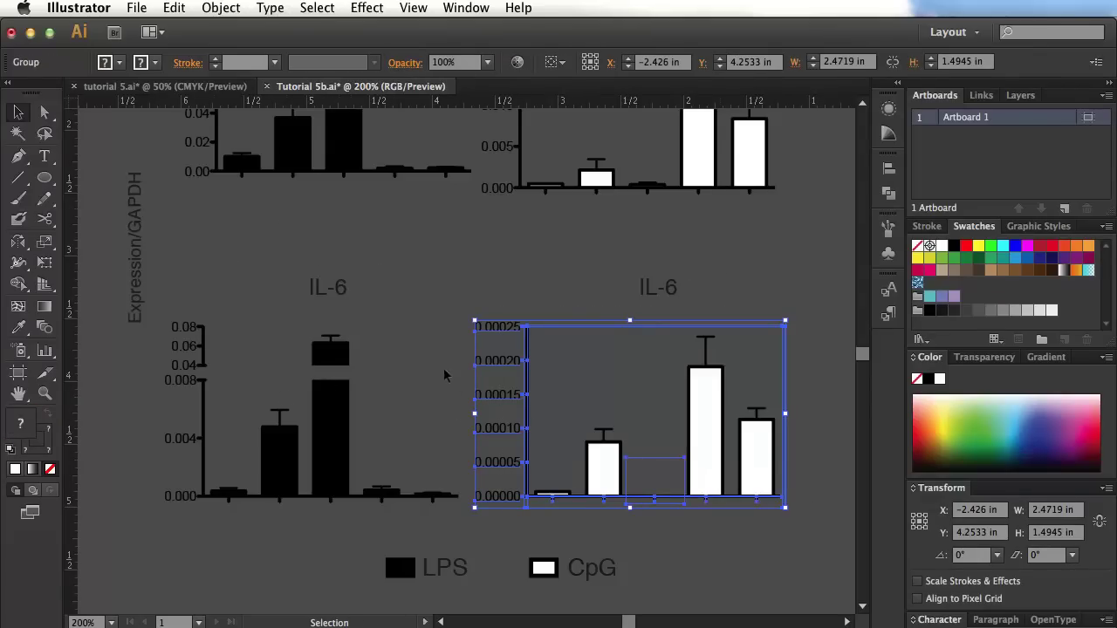
pyautogui.click(472, 525)
# - Delete the B) label beside the charts and move the page's B) label lower
pyautogui.moveTo(378, 542); pyautogui.dragTo(672, 593)
pyautogui.click(261, 523)
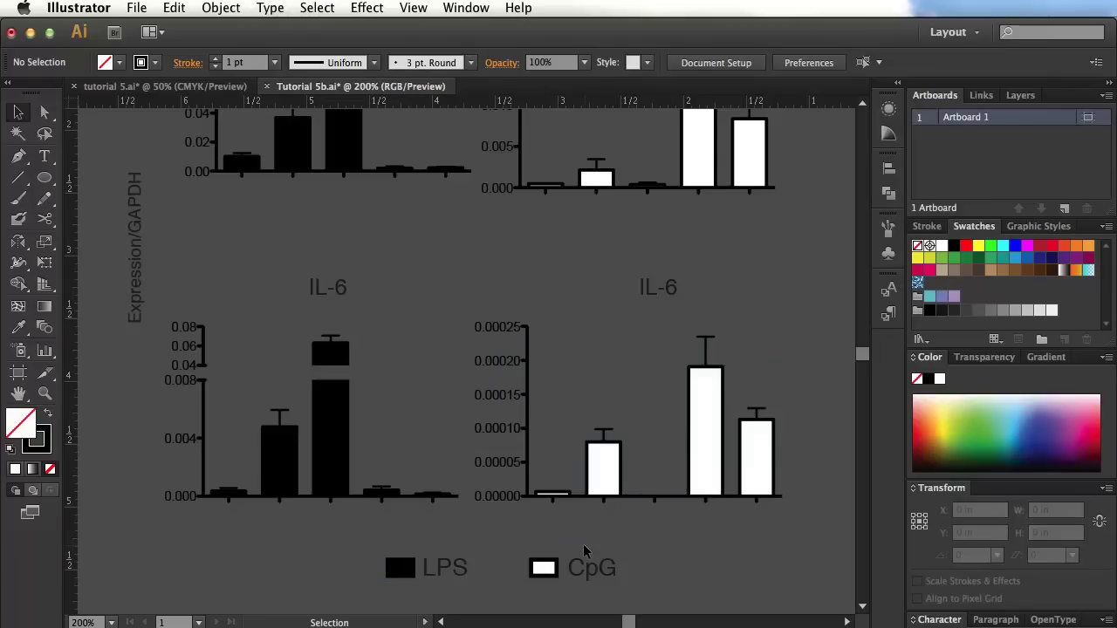
pyautogui.scroll(2, 442, 330)
pyautogui.hscroll(-2, 442, 330)
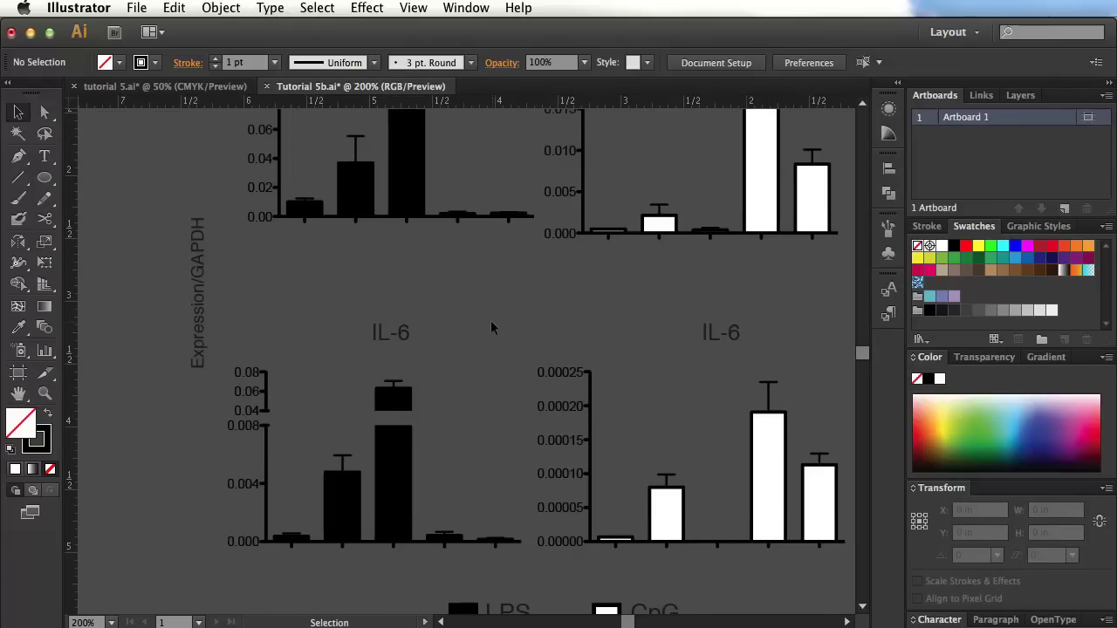
pyautogui.press('super+minus')
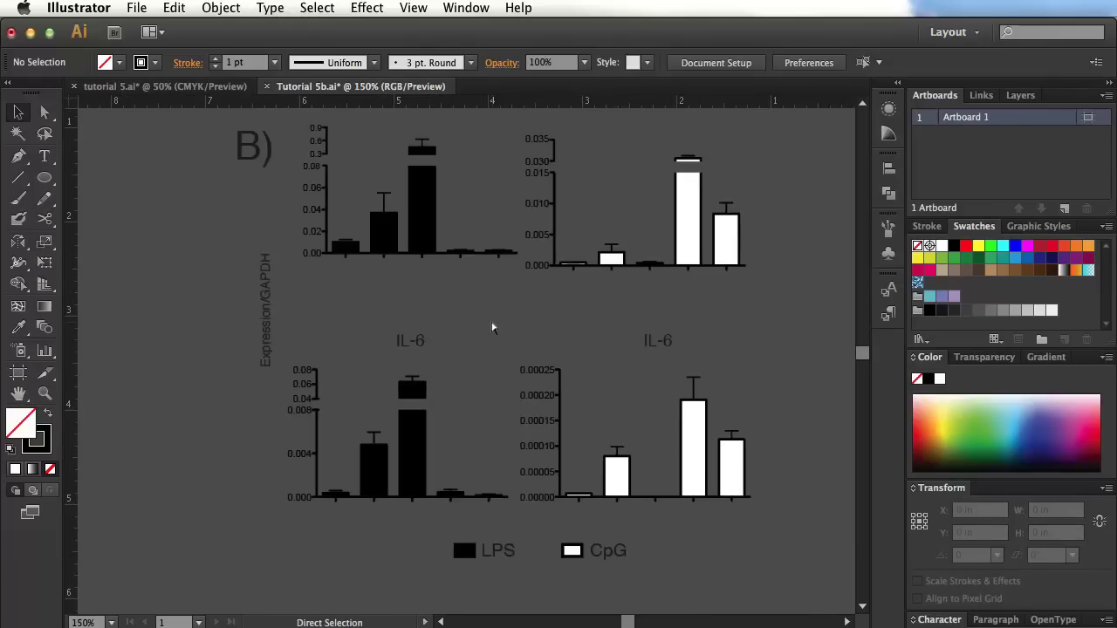
pyautogui.press('super+minus')
pyautogui.press('super+minus')
pyautogui.press('space')
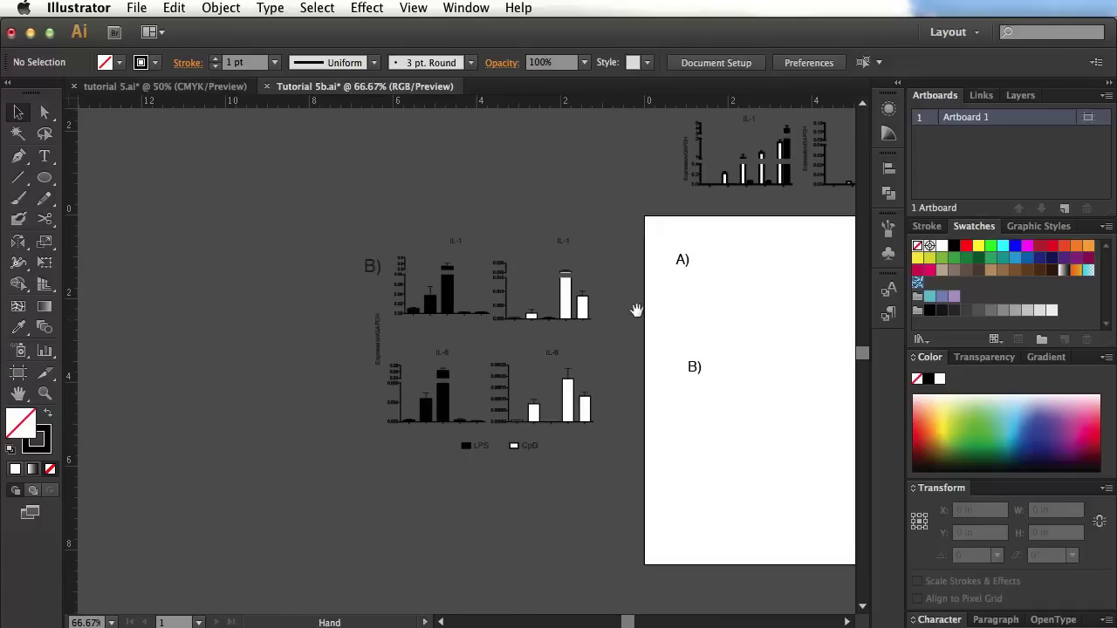
pyautogui.click(370, 269)
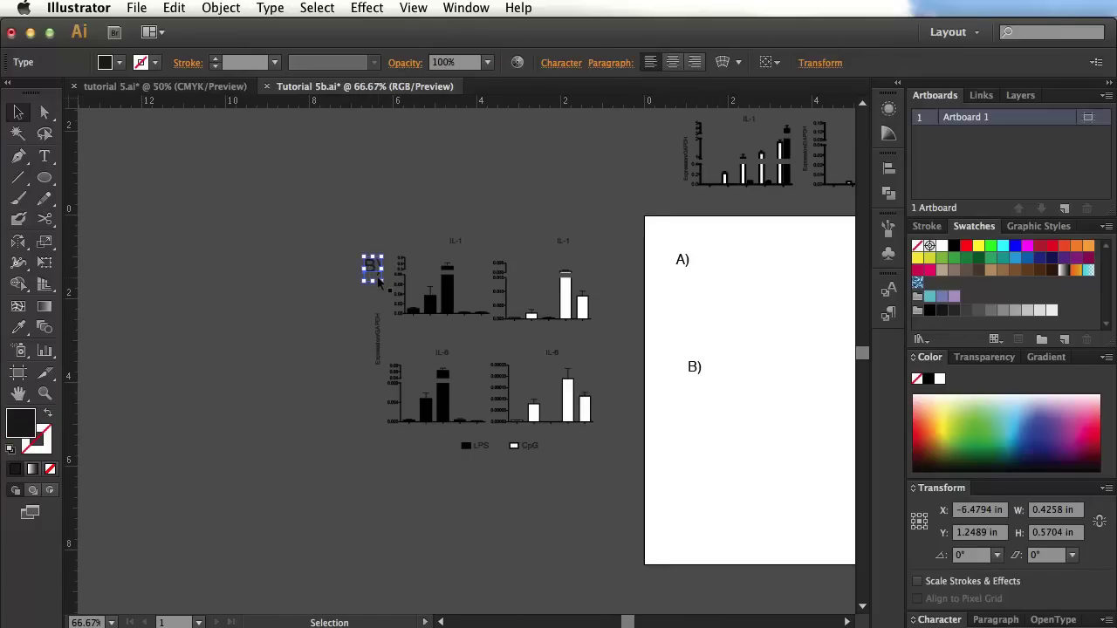
pyautogui.press('Delete')
pyautogui.moveTo(655, 342); pyautogui.dragTo(697, 459)
# - Move the Expression/GAPDH axis label aside to the left and pick out the four IL-1/IL-6 chart titles
pyautogui.moveTo(353, 231); pyautogui.dragTo(604, 424)
pyautogui.click(387, 320)
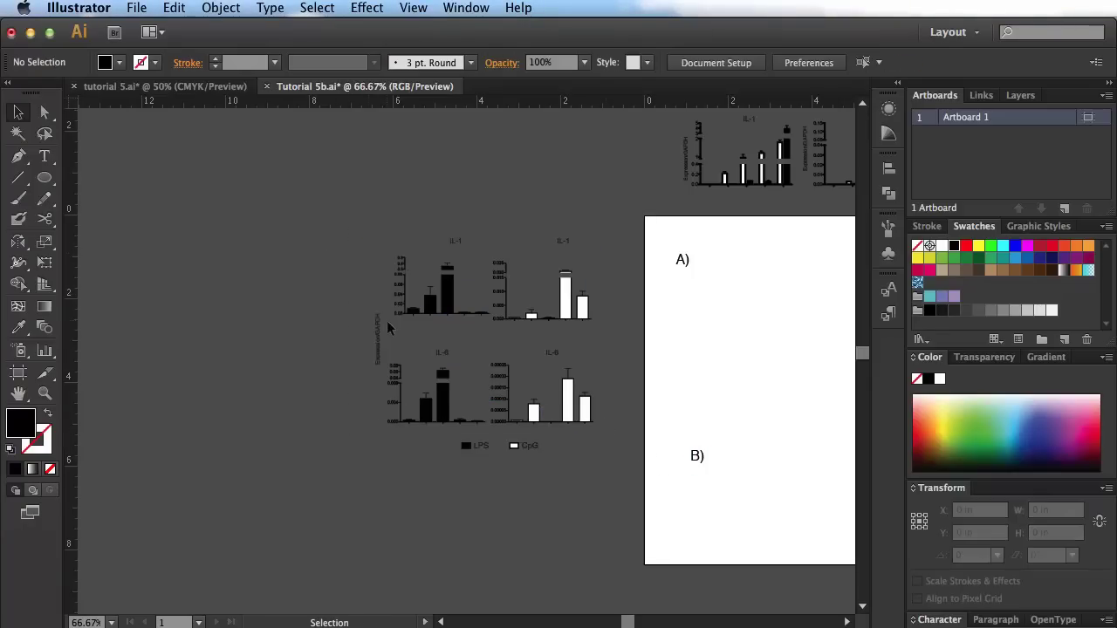
pyautogui.moveTo(375, 331); pyautogui.dragTo(217, 354)
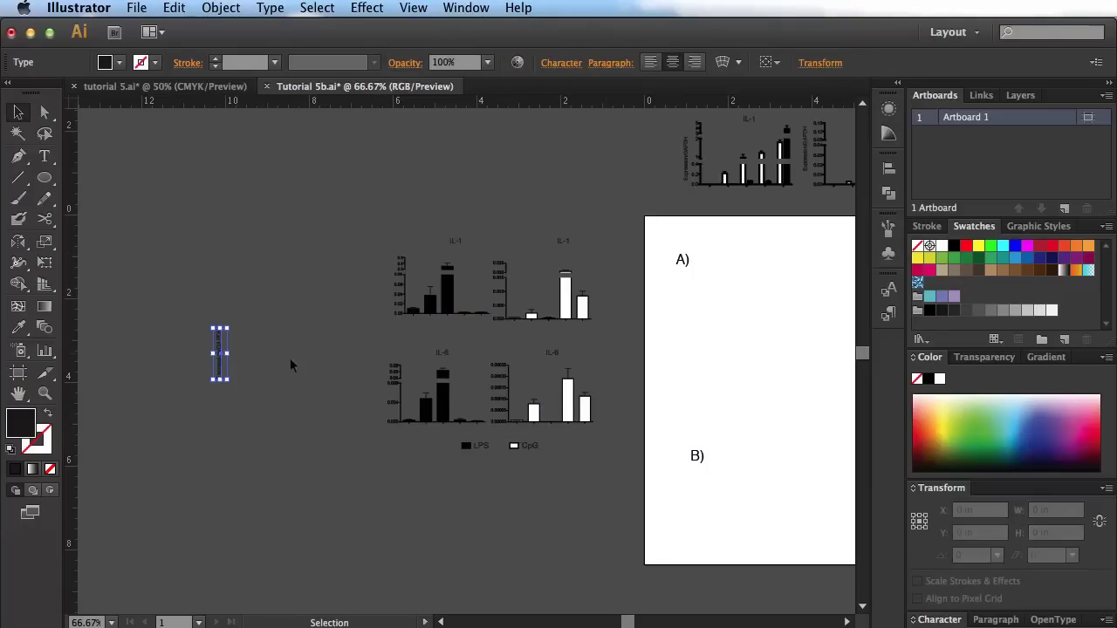
pyautogui.click(454, 260)
pyautogui.click(455, 241)
pyautogui.keyDown('shift'); pyautogui.click(559, 237); pyautogui.keyUp('shift')
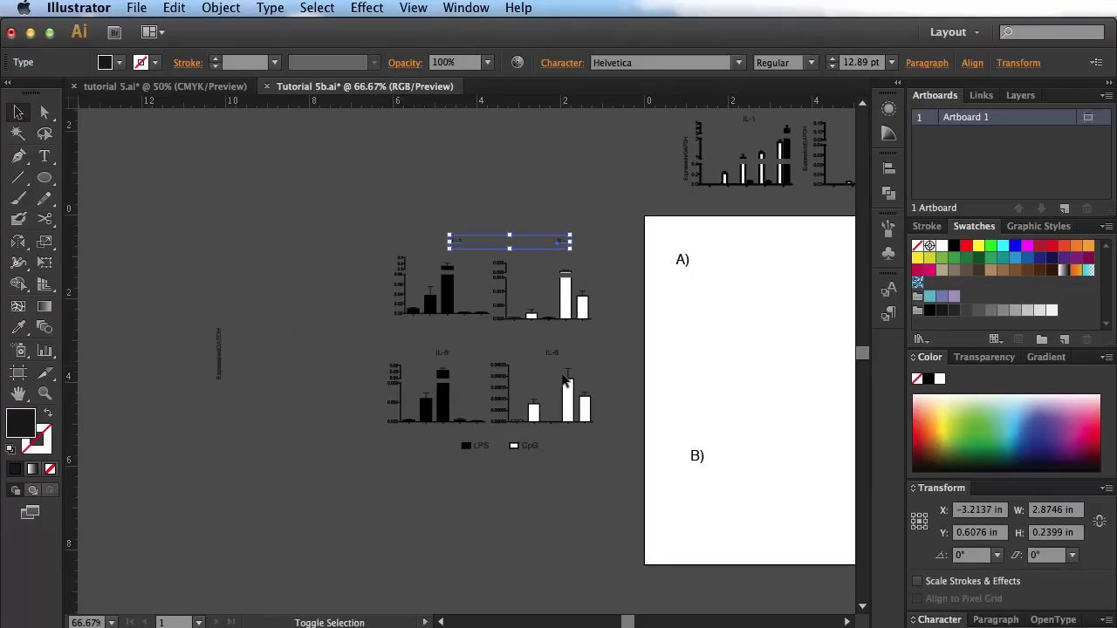
pyautogui.keyDown('shift'); pyautogui.click(549, 350); pyautogui.keyUp('shift')
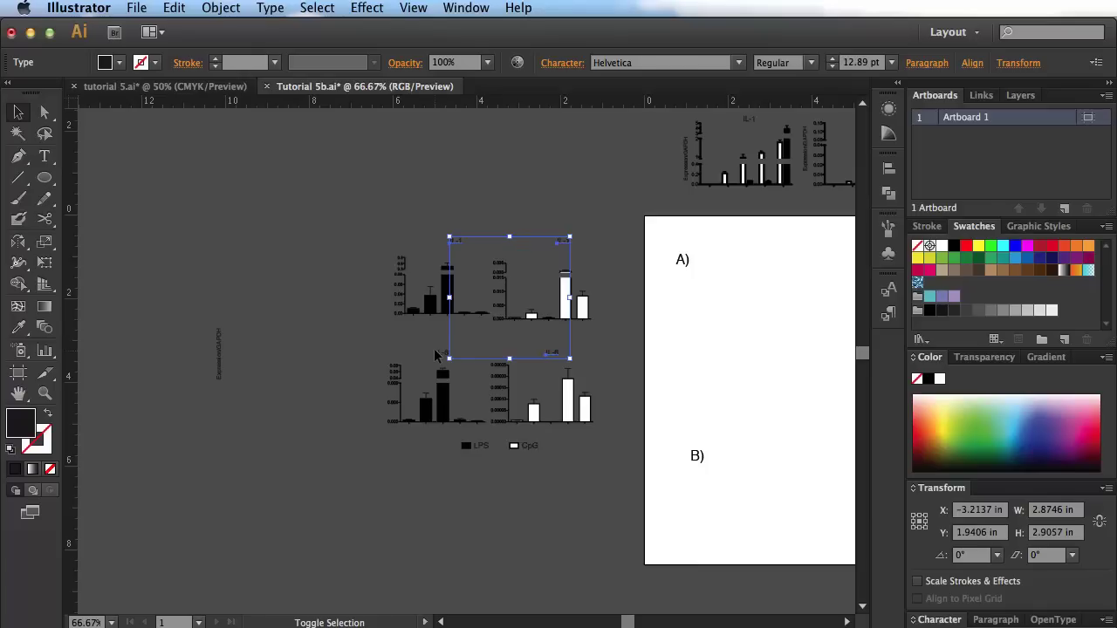
pyautogui.keyDown('shift'); pyautogui.click(442, 354); pyautogui.keyUp('shift')
pyautogui.click(393, 273)
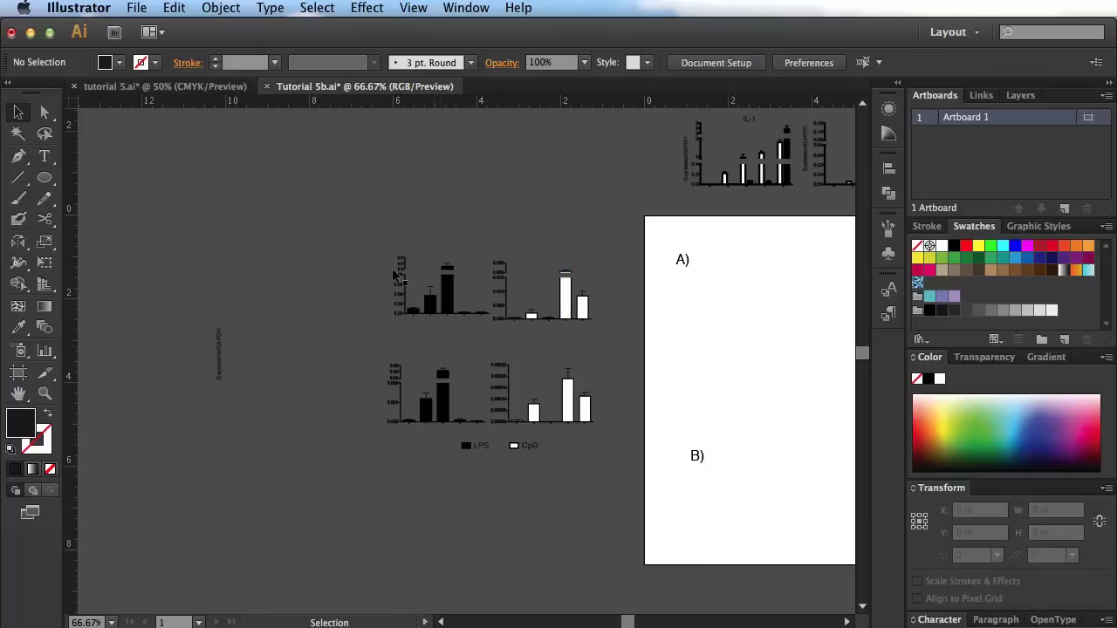
# - Place the four-chart block on the artboard and scale it to about 4.5 × 3.44 in
pyautogui.moveTo(342, 249); pyautogui.dragTo(864, 391)
pyautogui.press('space')
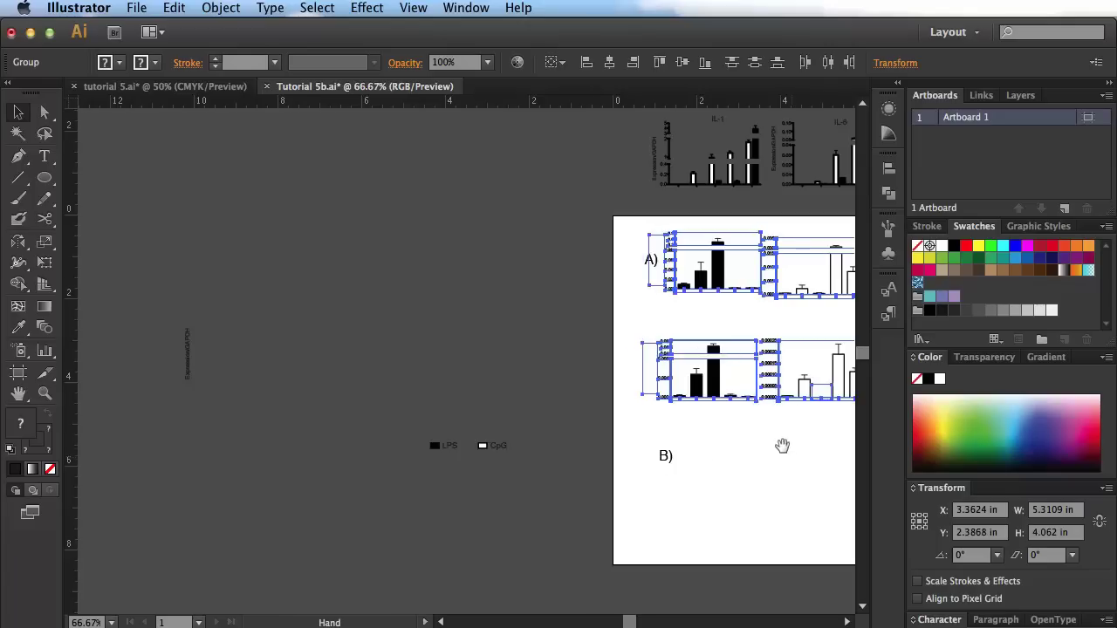
pyautogui.moveTo(781, 446); pyautogui.dragTo(653, 497)
pyautogui.moveTo(723, 447); pyautogui.dragTo(690, 437)
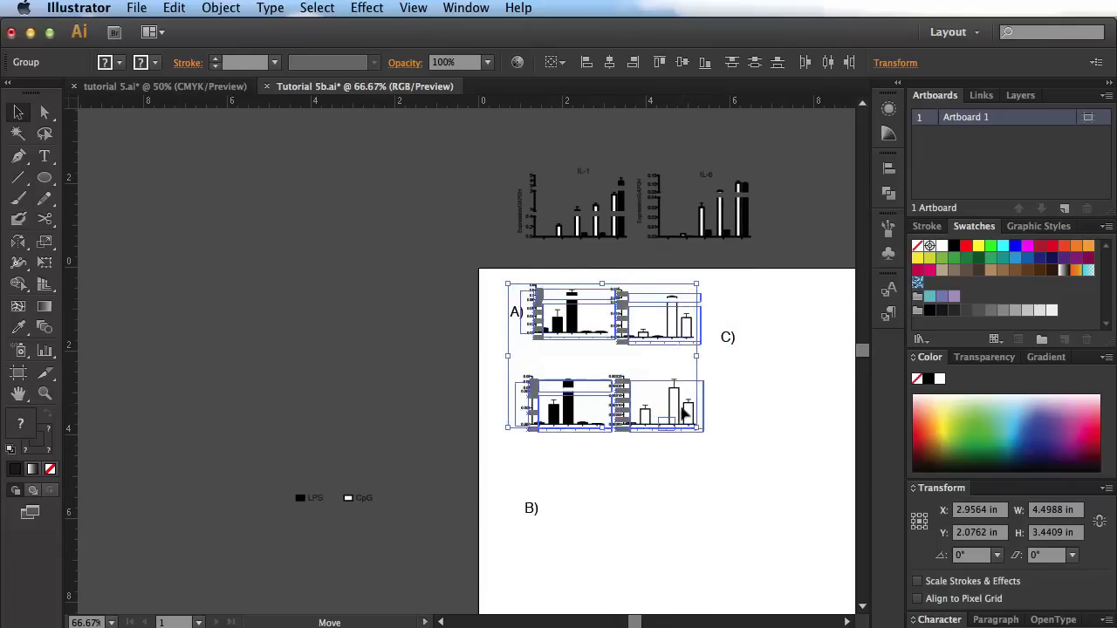
# - Move the C) label further right and zoom to 200% on the placed charts
pyautogui.click(730, 340)
pyautogui.moveTo(730, 341); pyautogui.dragTo(766, 334)
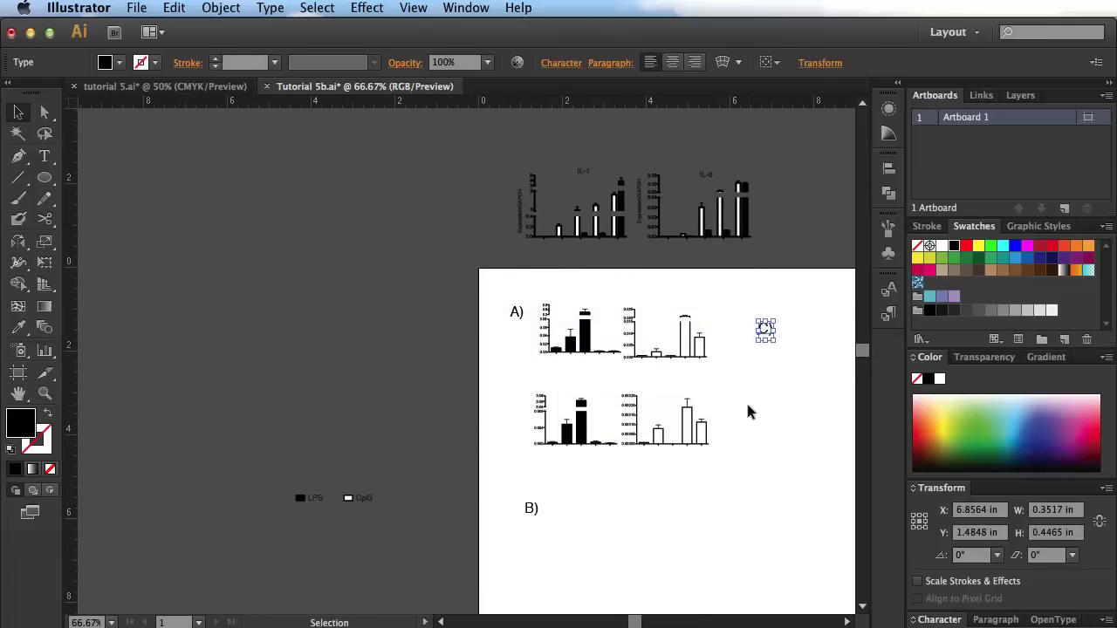
pyautogui.press('super+equal')
pyautogui.press('super+equal')
pyautogui.press('super+equal')
pyautogui.press('space')
pyautogui.moveTo(738, 386); pyautogui.dragTo(343, 367)
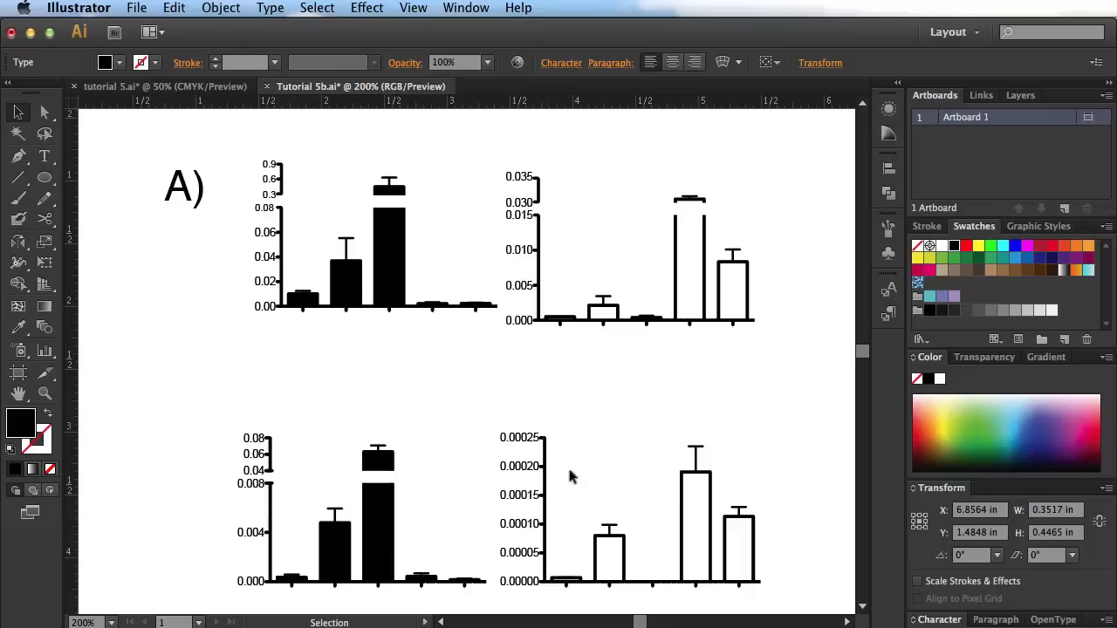
pyautogui.hscroll(2, 646, 372)
pyautogui.scroll(-1, 646, 372)
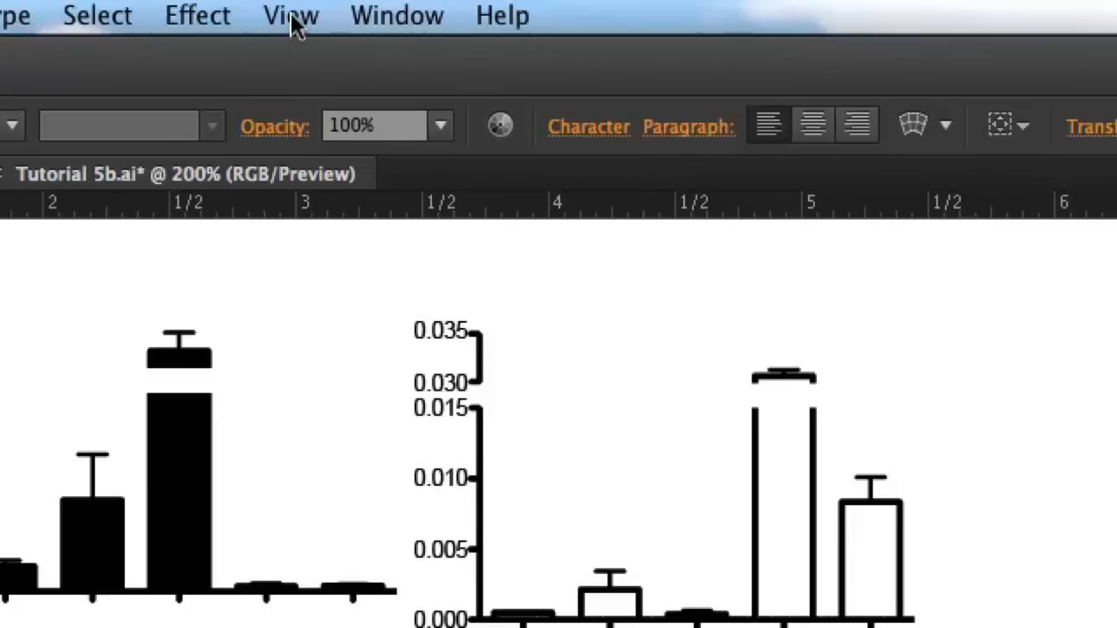
# - Pull a vertical guide onto the page beside the charts and nudge it slightly right
pyautogui.click(294, 21)
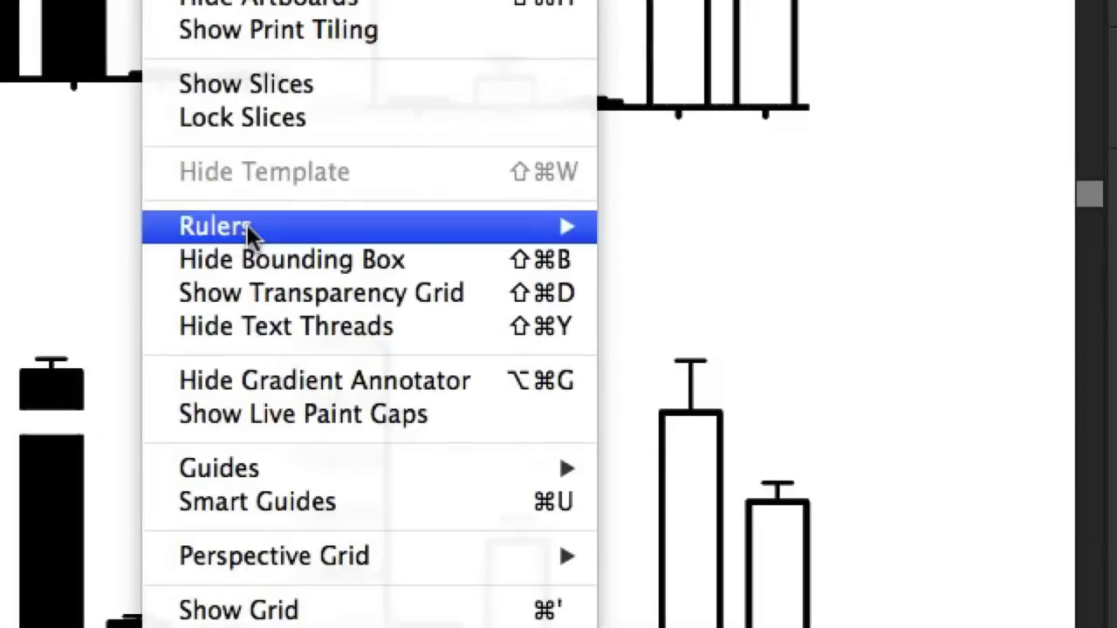
pyautogui.moveTo(246, 227)
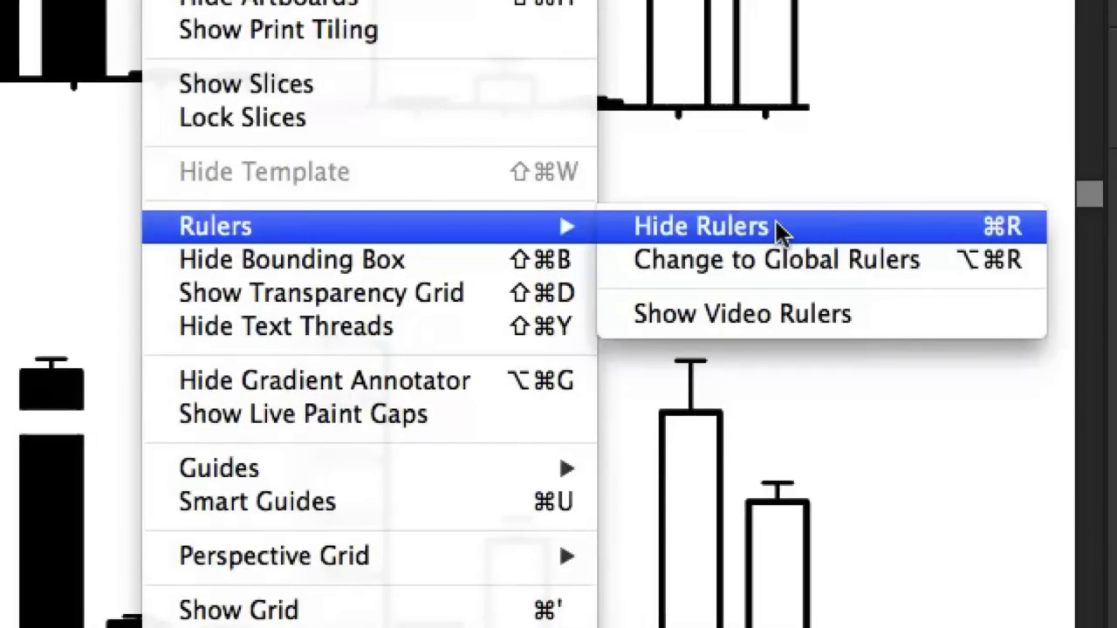
pyautogui.click(661, 154)
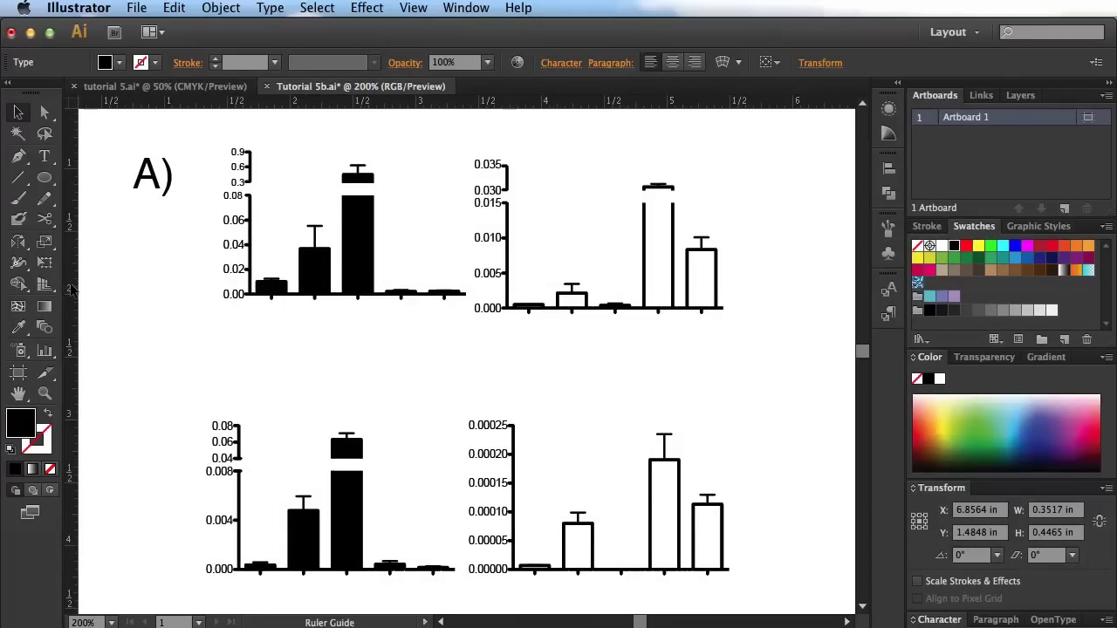
pyautogui.moveTo(79, 293); pyautogui.dragTo(208, 306)
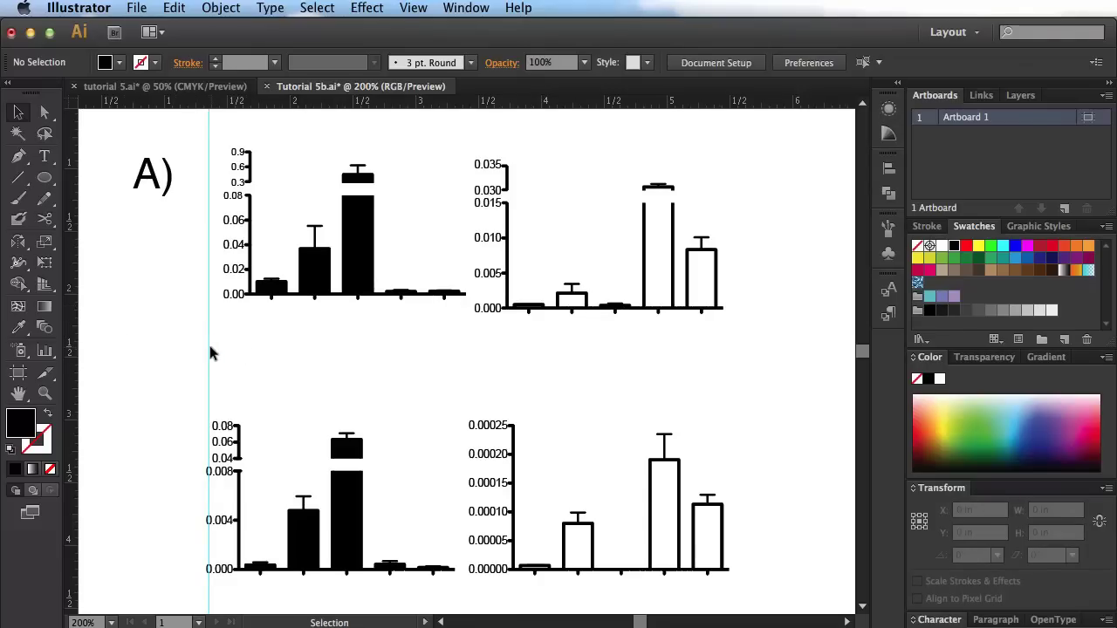
pyautogui.moveTo(209, 347)
pyautogui.mouseDown()
pyautogui.moveTo(275, 349)
pyautogui.moveTo(194, 332)
pyautogui.mouseUp()
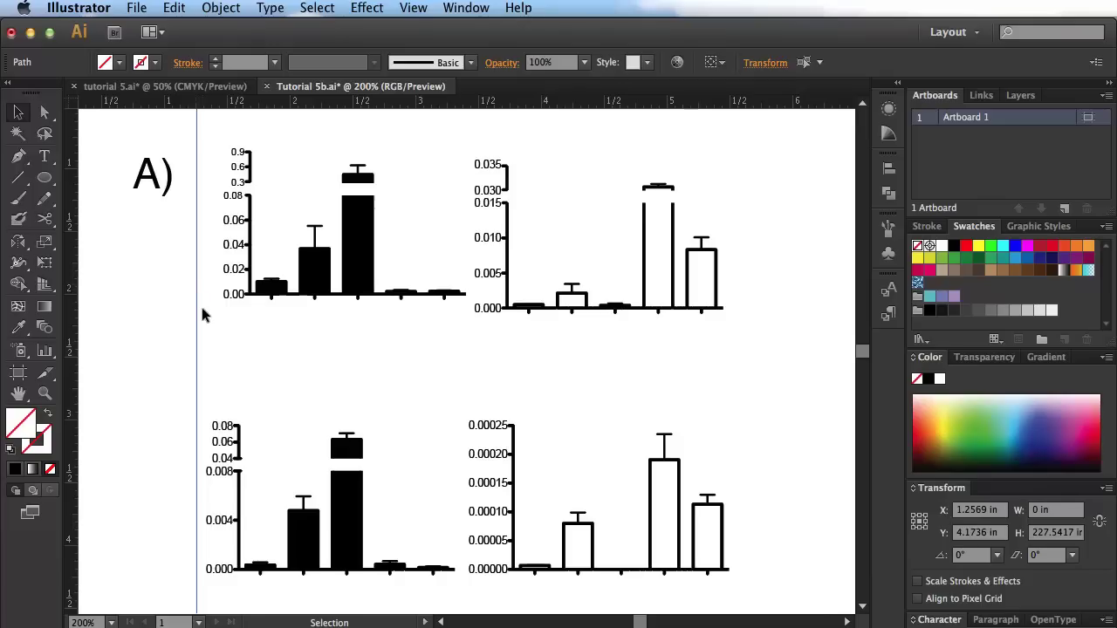
pyautogui.click(197, 389)
pyautogui.click(198, 390)
pyautogui.moveTo(197, 389); pyautogui.dragTo(201, 390)
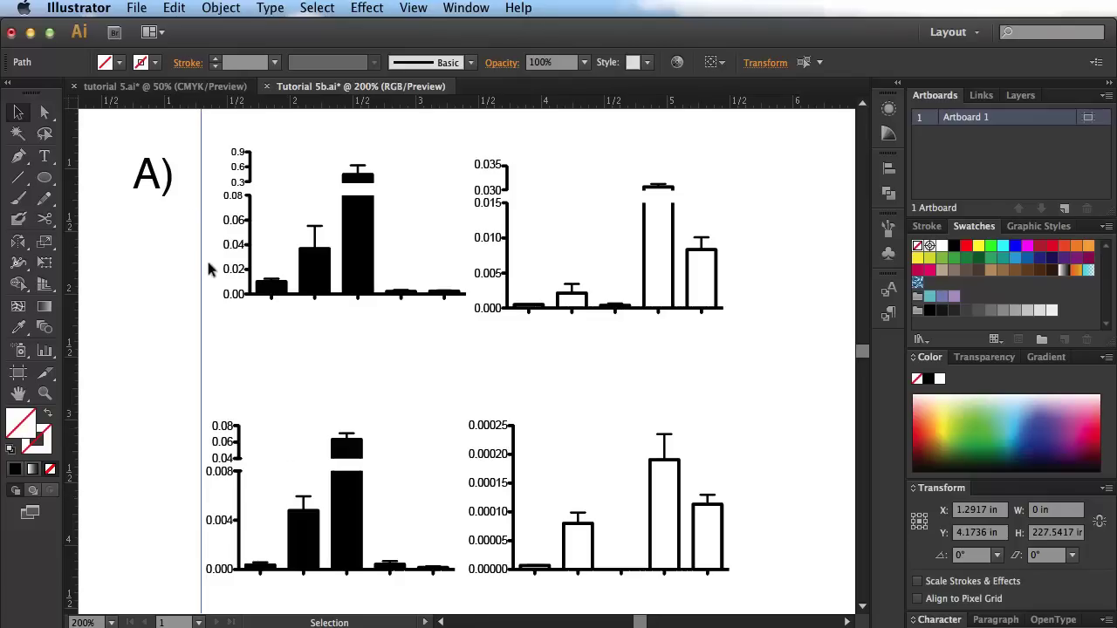
# - Shift the top-left IL-1 chart a little left, then reselect the vertical guide
pyautogui.moveTo(199, 137); pyautogui.dragTo(452, 323)
pyautogui.moveTo(336, 251); pyautogui.dragTo(364, 249)
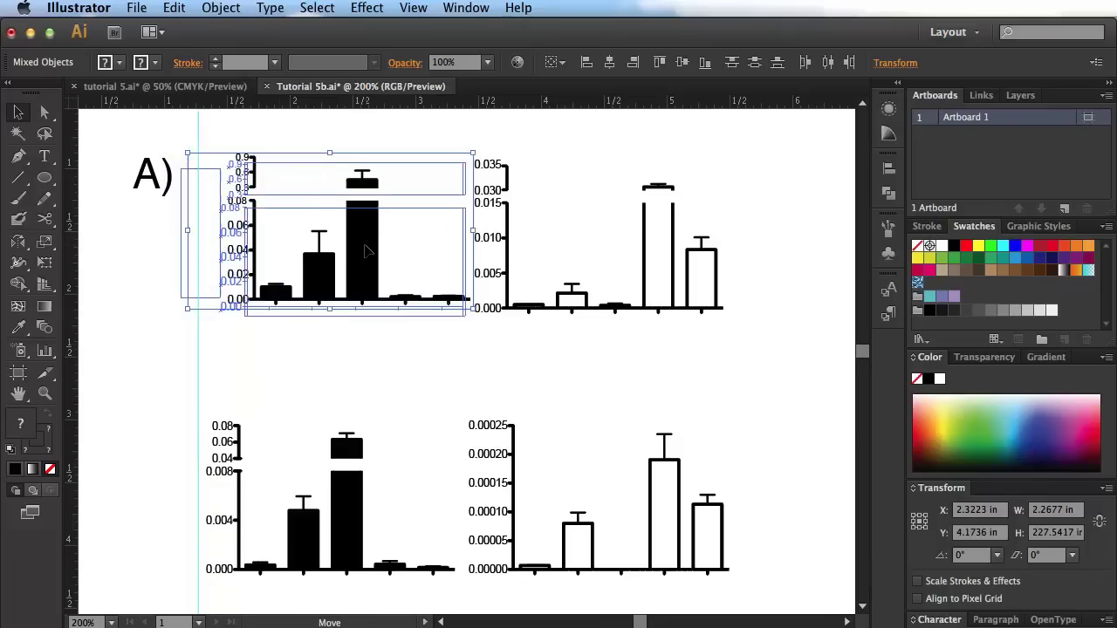
pyautogui.click(243, 378)
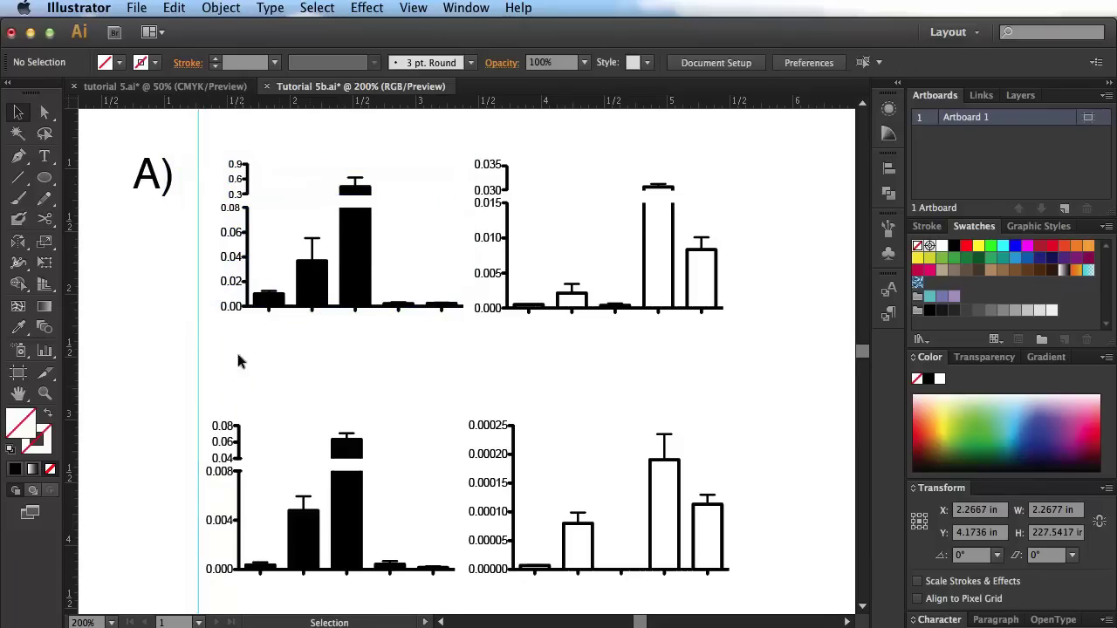
pyautogui.moveTo(231, 372); pyautogui.dragTo(232, 368)
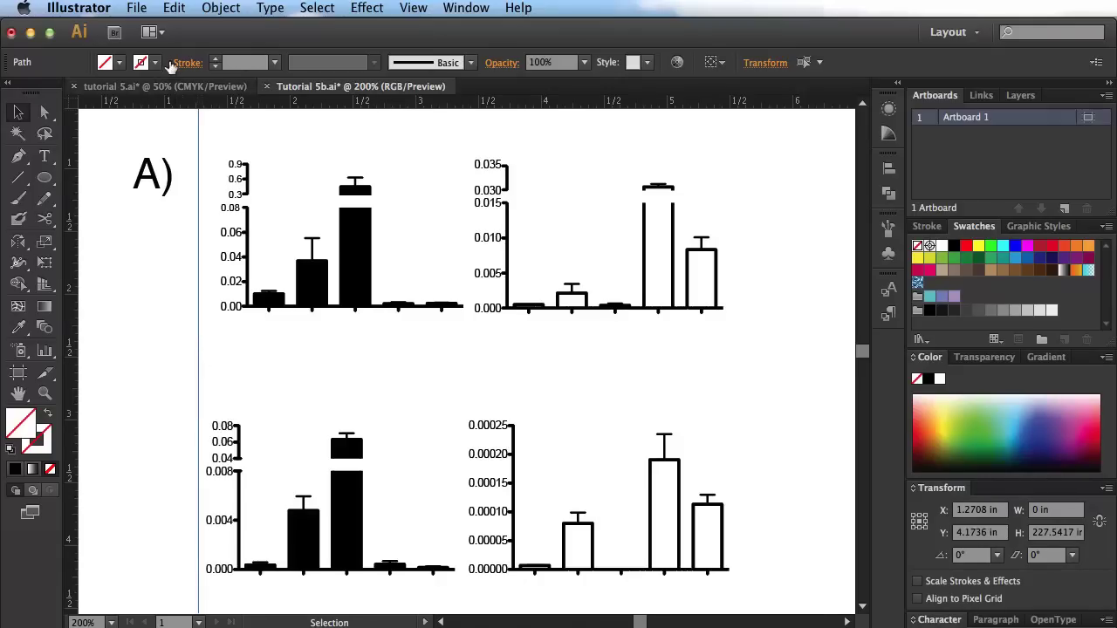
# - Lock the selected vertical guide with Object > Lock > Selection
pyautogui.click(221, 8)
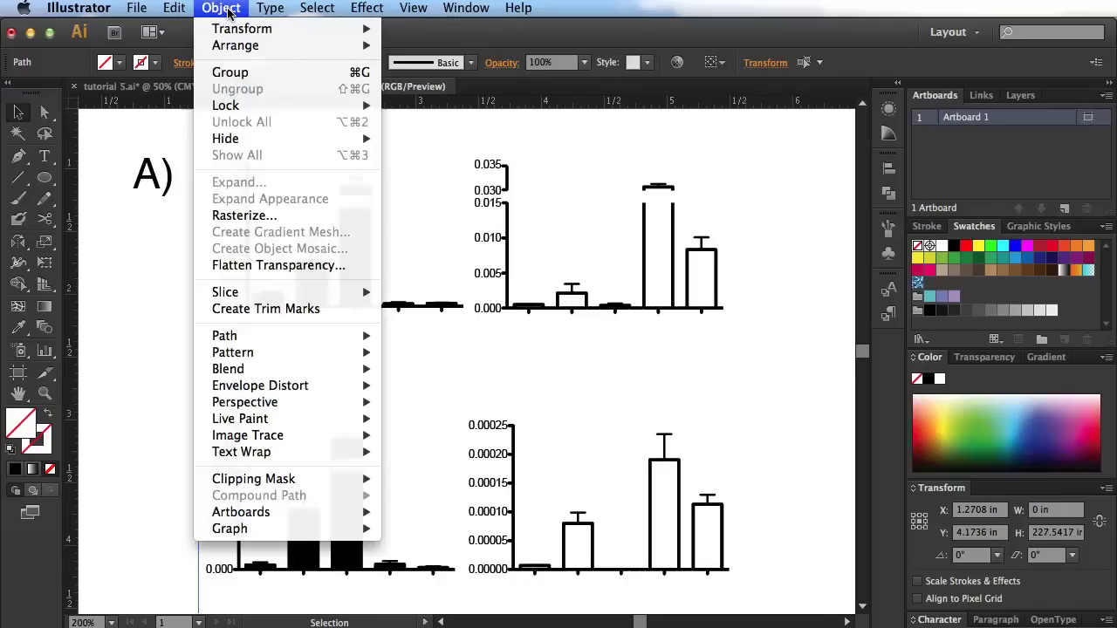
pyautogui.moveTo(246, 105)
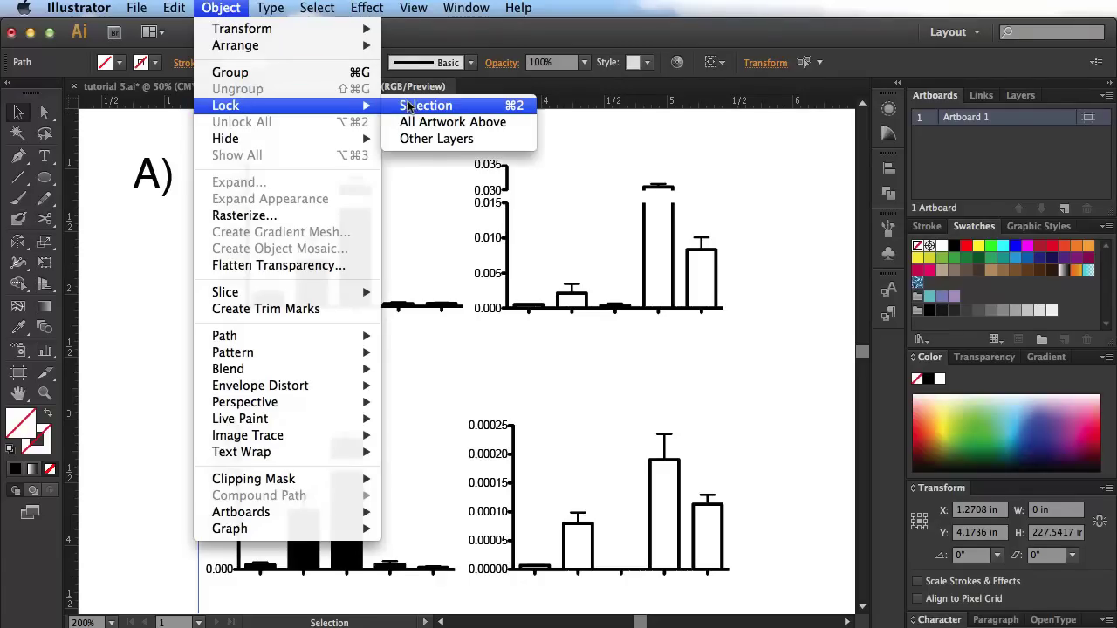
pyautogui.click(454, 106)
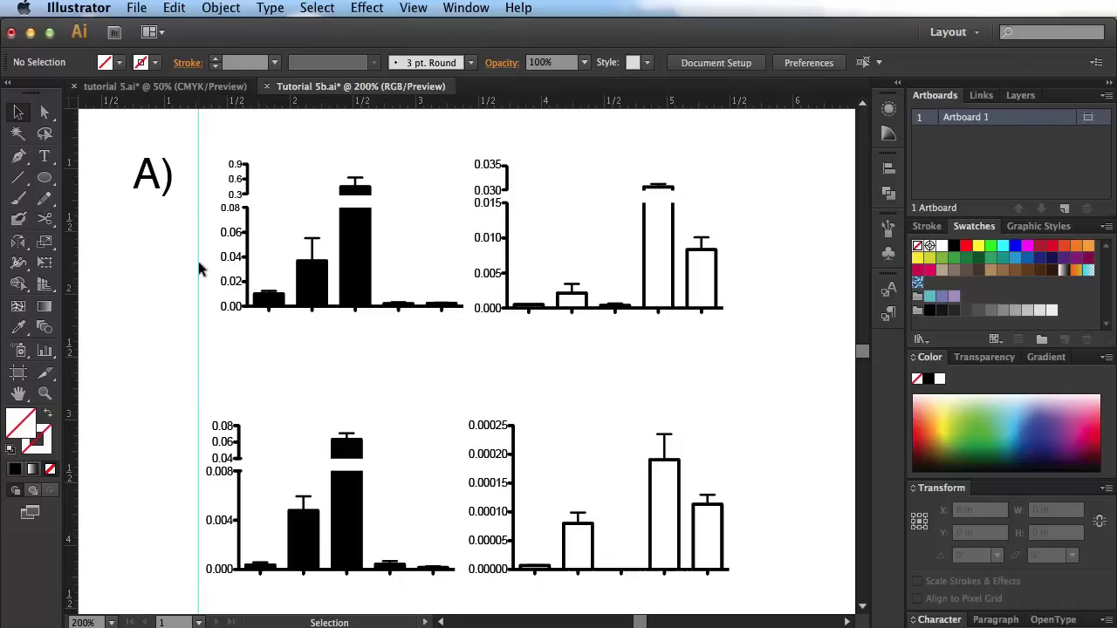
# - Move the top-left and lower-left charts left so their axes sit on the locked guide
pyautogui.click(372, 249)
pyautogui.moveTo(364, 252); pyautogui.dragTo(316, 247)
pyautogui.click(314, 357)
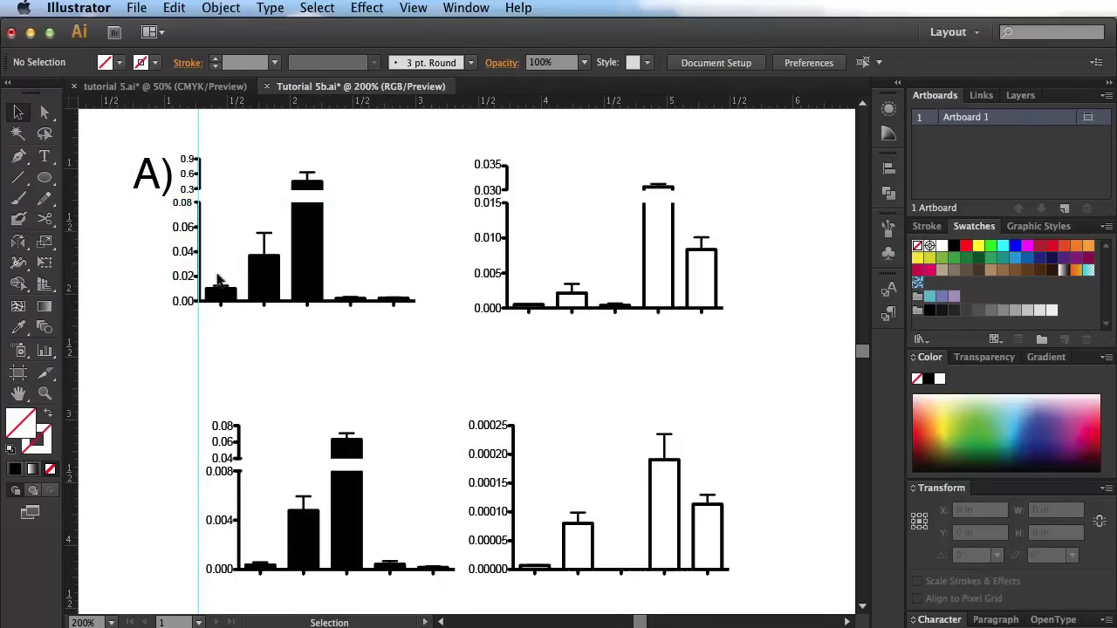
pyautogui.moveTo(352, 518); pyautogui.dragTo(315, 476)
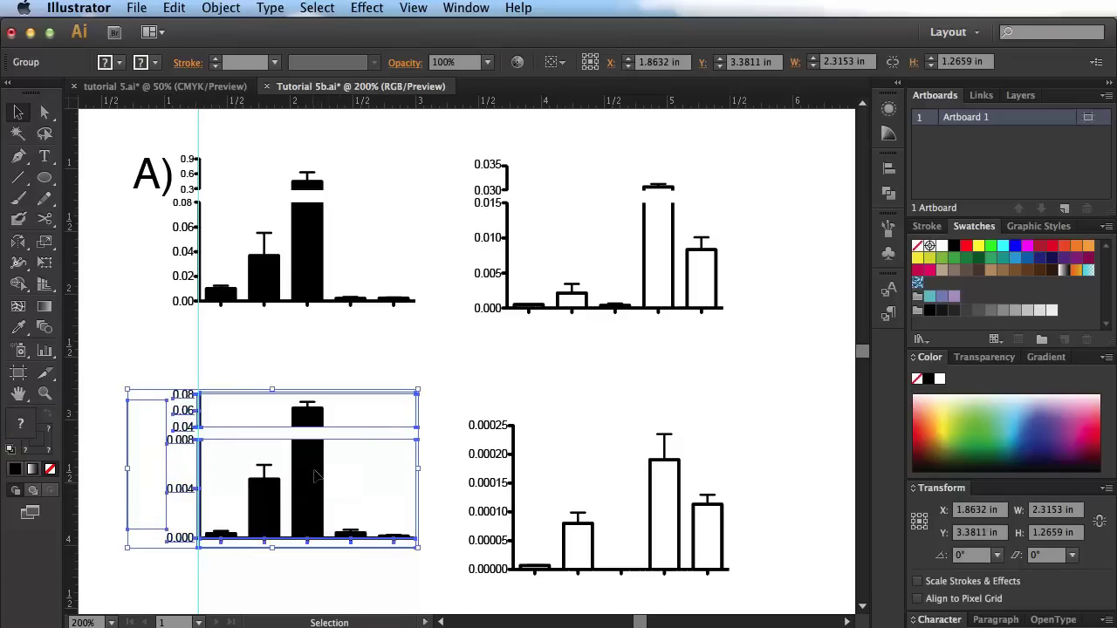
pyautogui.click(162, 450)
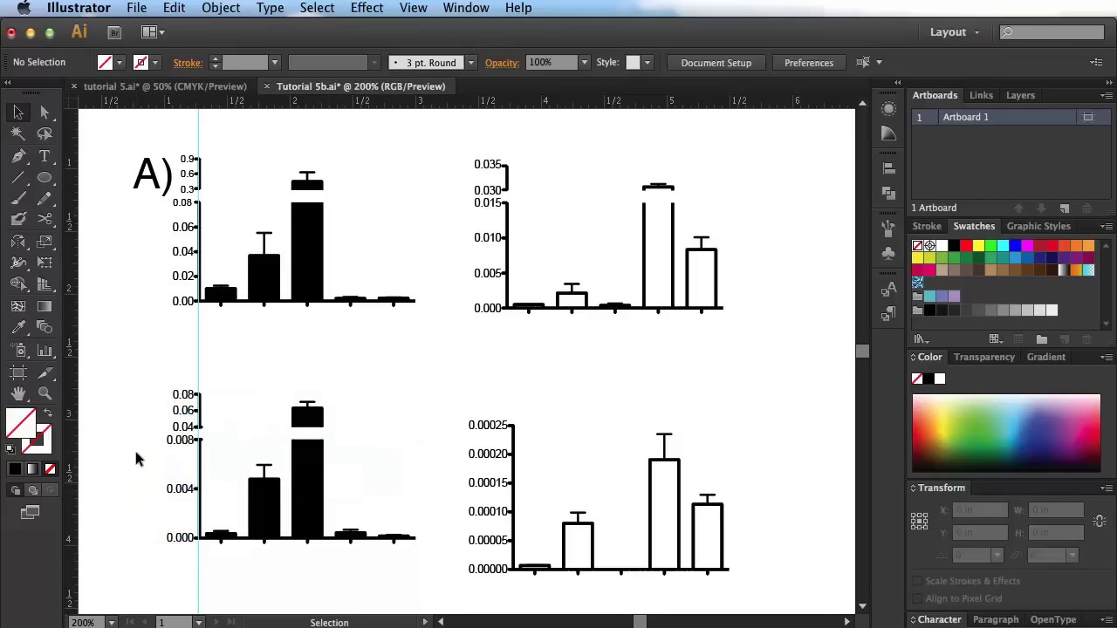
# - Ungroup the lower-left chart, delete a stray piece, and regroup its parts
pyautogui.click(295, 477)
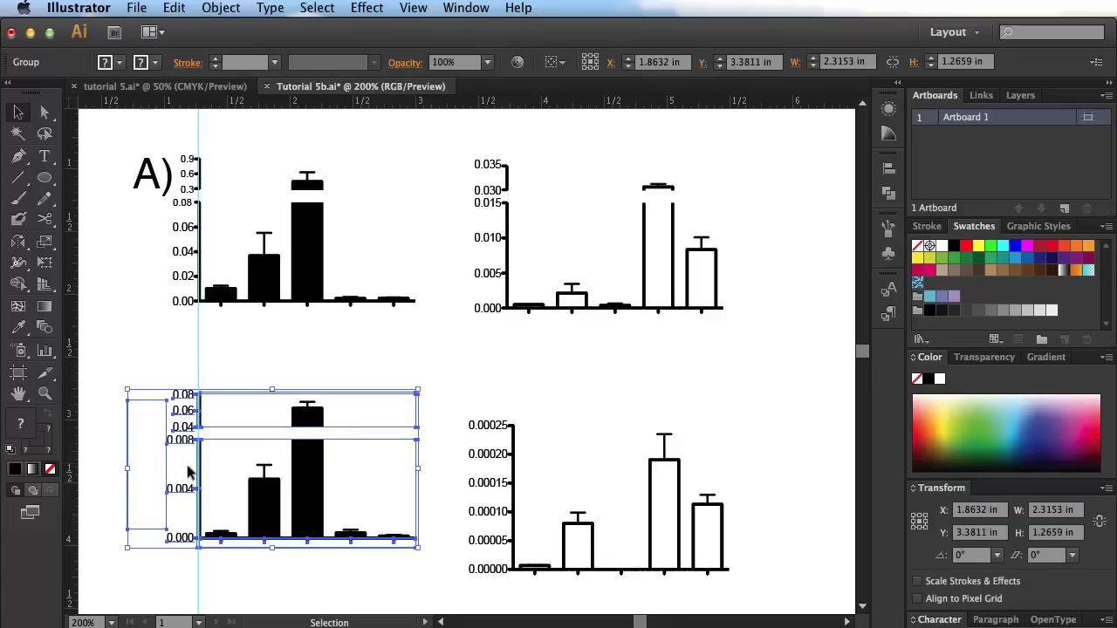
pyautogui.press('super+shift+g')
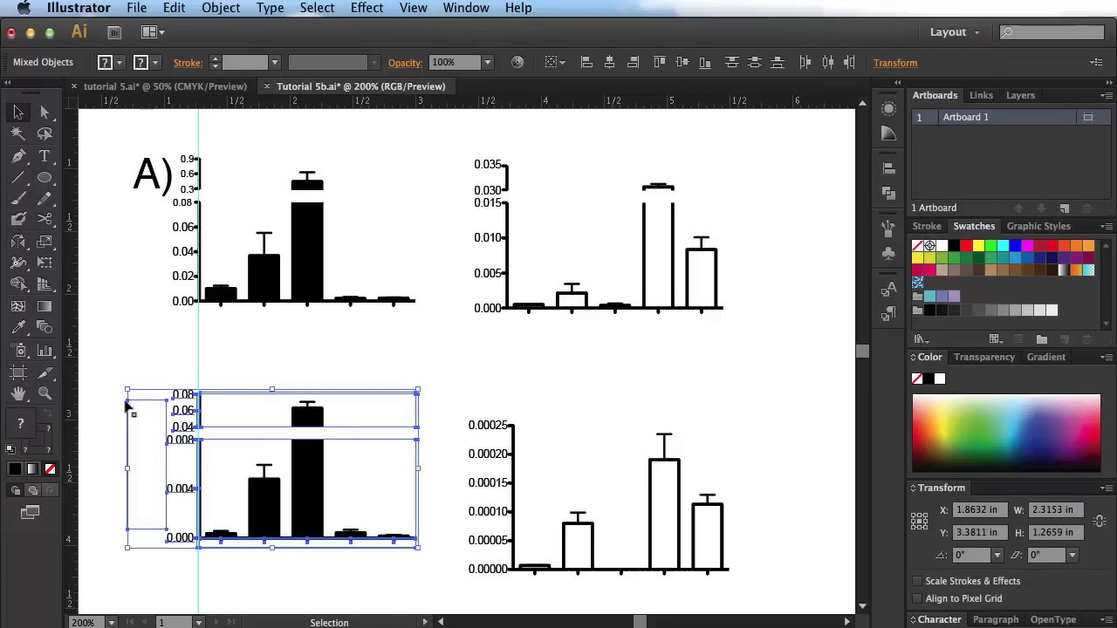
pyautogui.click(106, 426)
pyautogui.moveTo(105, 429); pyautogui.dragTo(154, 460)
pyautogui.press('Delete')
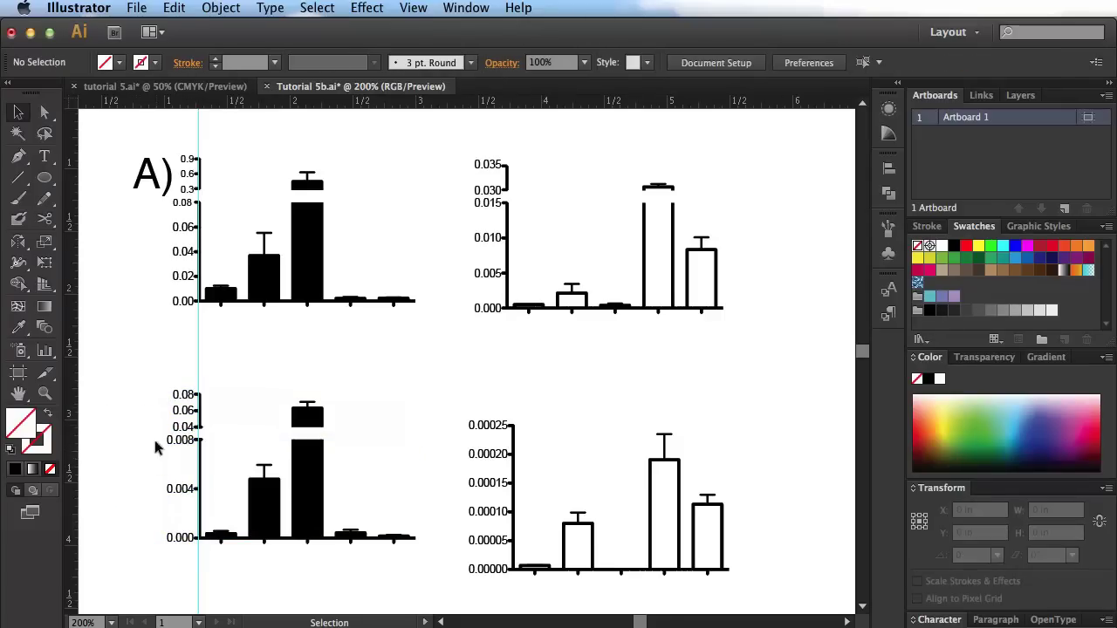
pyautogui.moveTo(140, 373); pyautogui.dragTo(405, 550)
pyautogui.press('super+g')
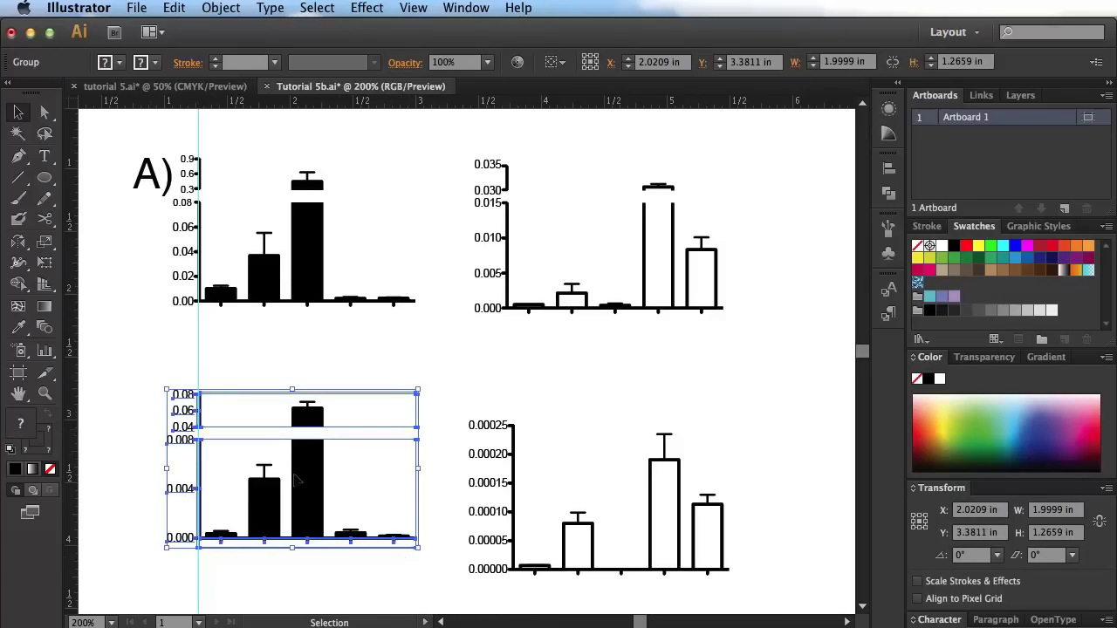
pyautogui.click(110, 343)
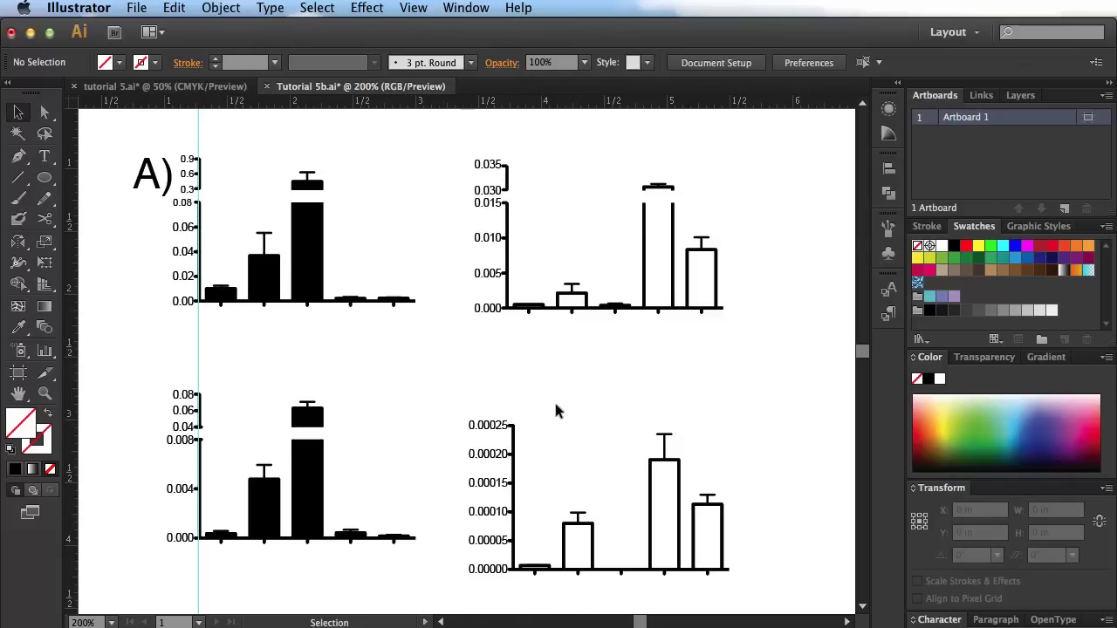
# - Add a second vertical guide and align both right-hand charts' y-axes onto it
pyautogui.moveTo(74, 302); pyautogui.dragTo(494, 312)
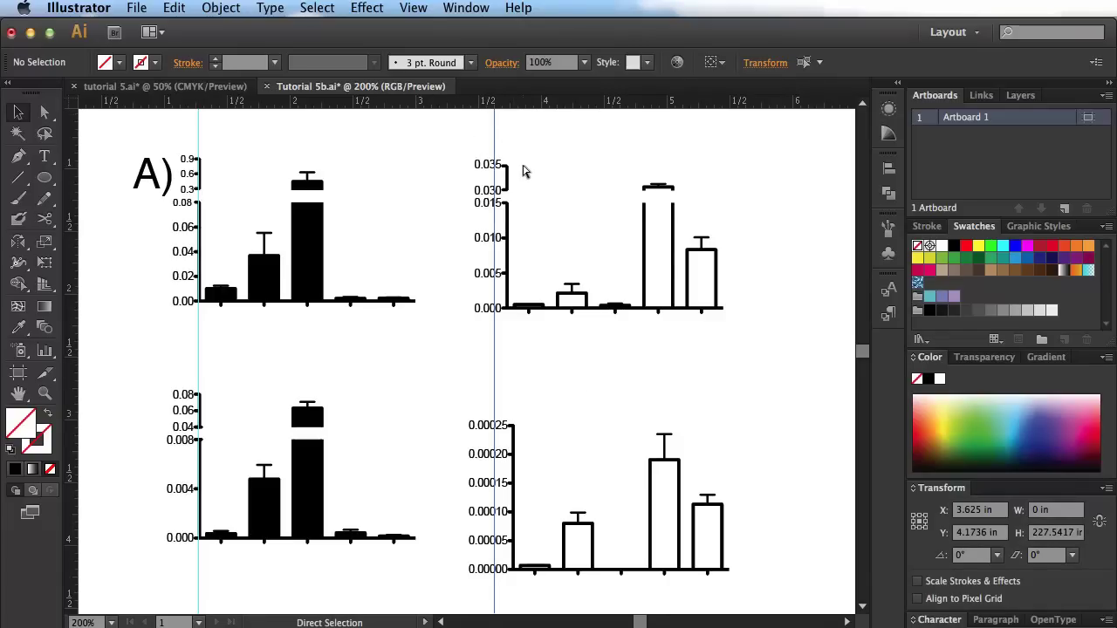
pyautogui.click(526, 171)
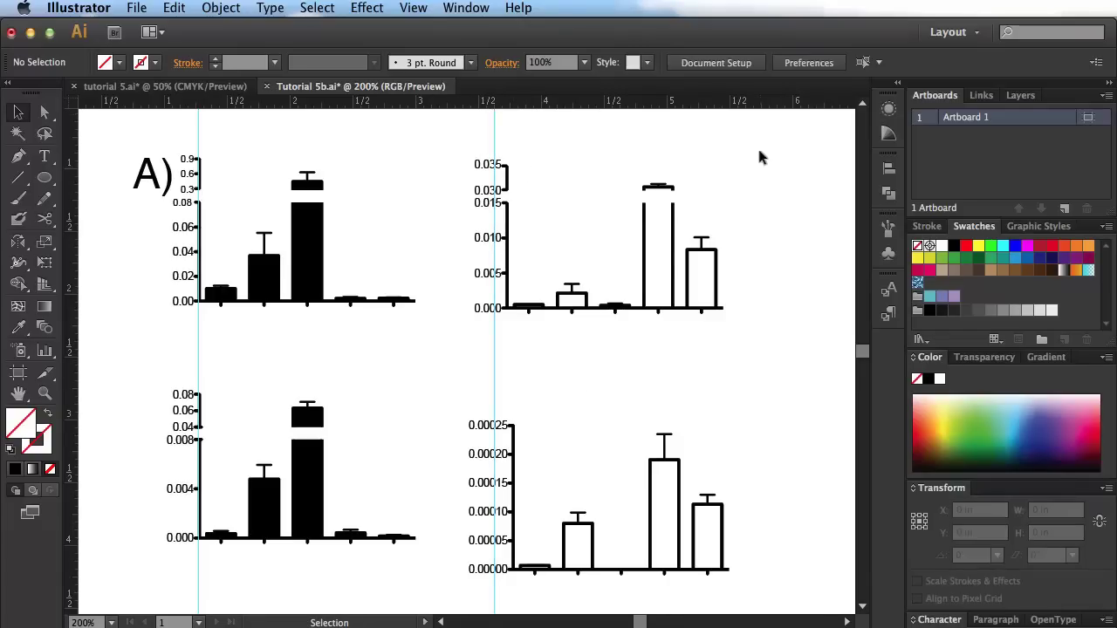
pyautogui.moveTo(745, 174); pyautogui.dragTo(472, 326)
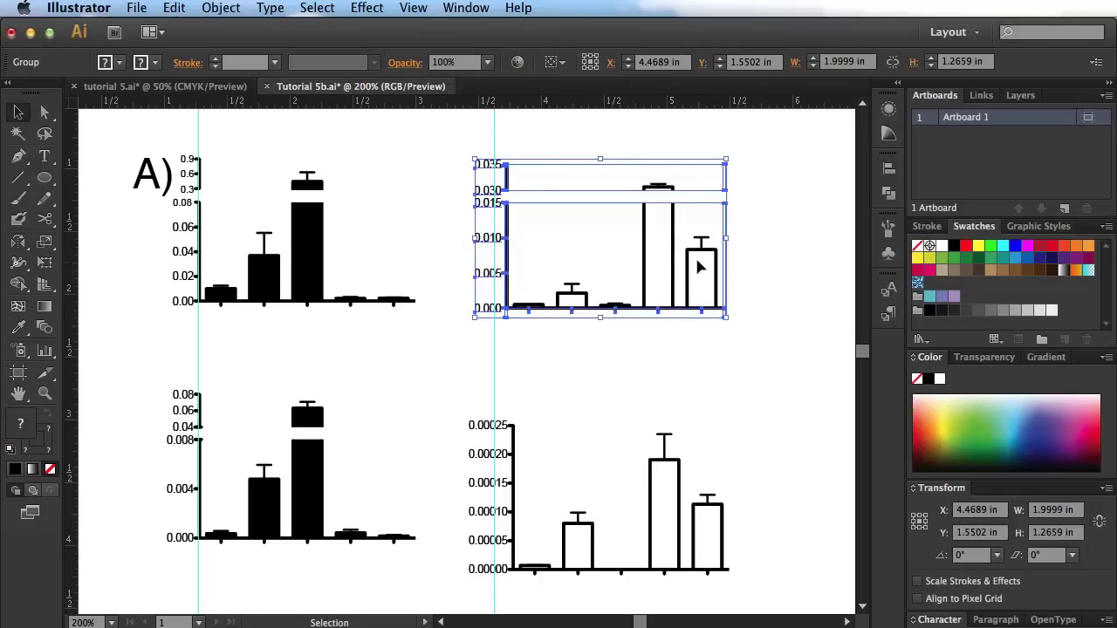
pyautogui.moveTo(698, 267); pyautogui.dragTo(661, 252)
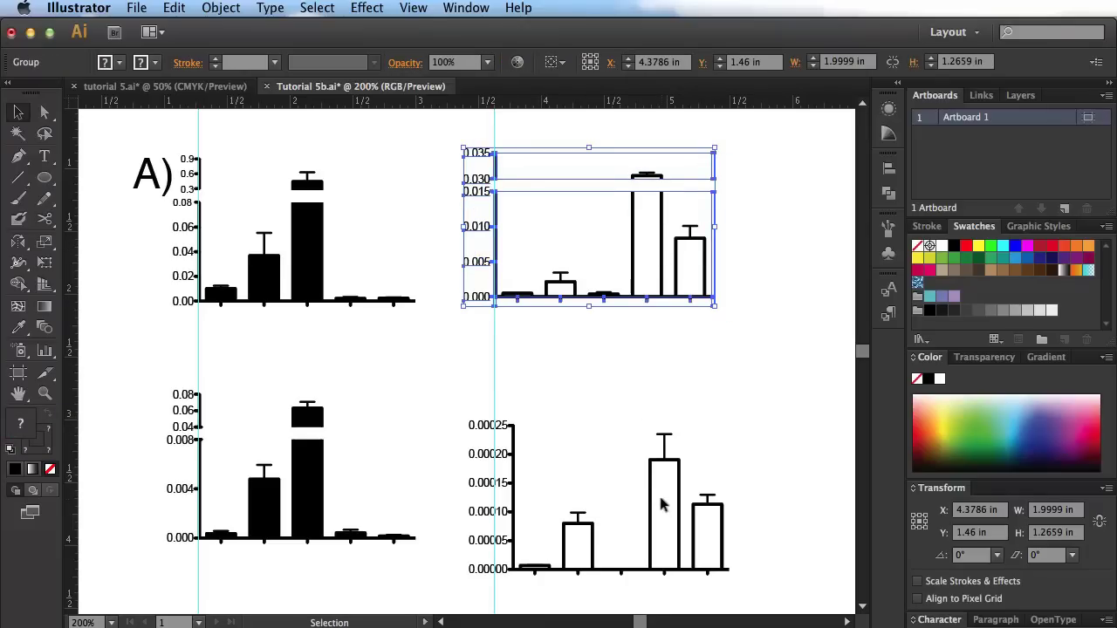
pyautogui.moveTo(664, 504); pyautogui.dragTo(643, 470)
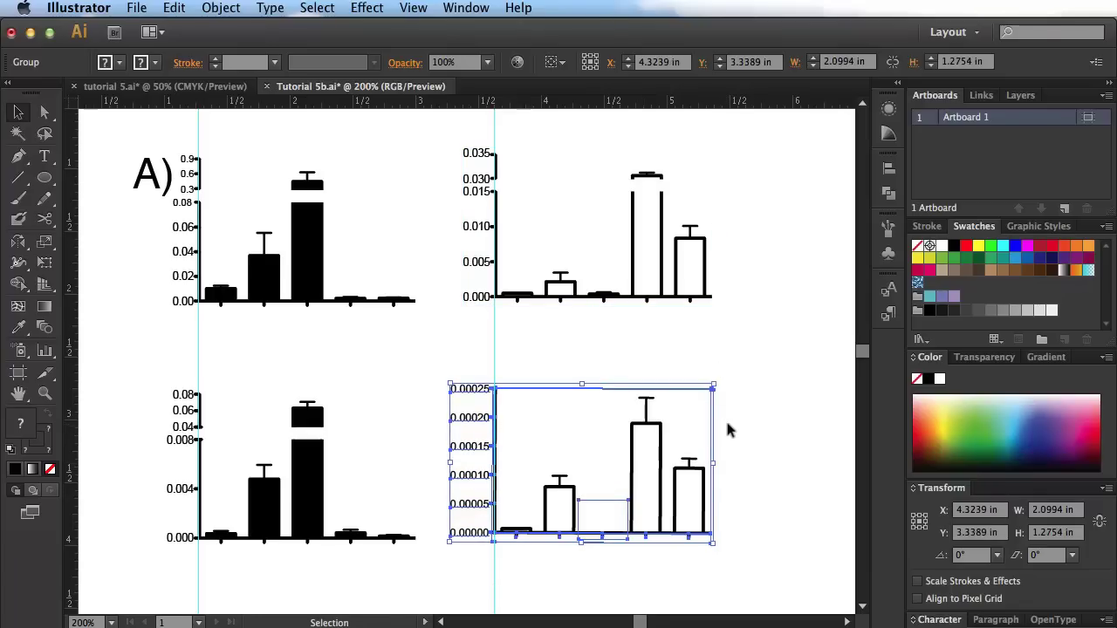
pyautogui.click(728, 405)
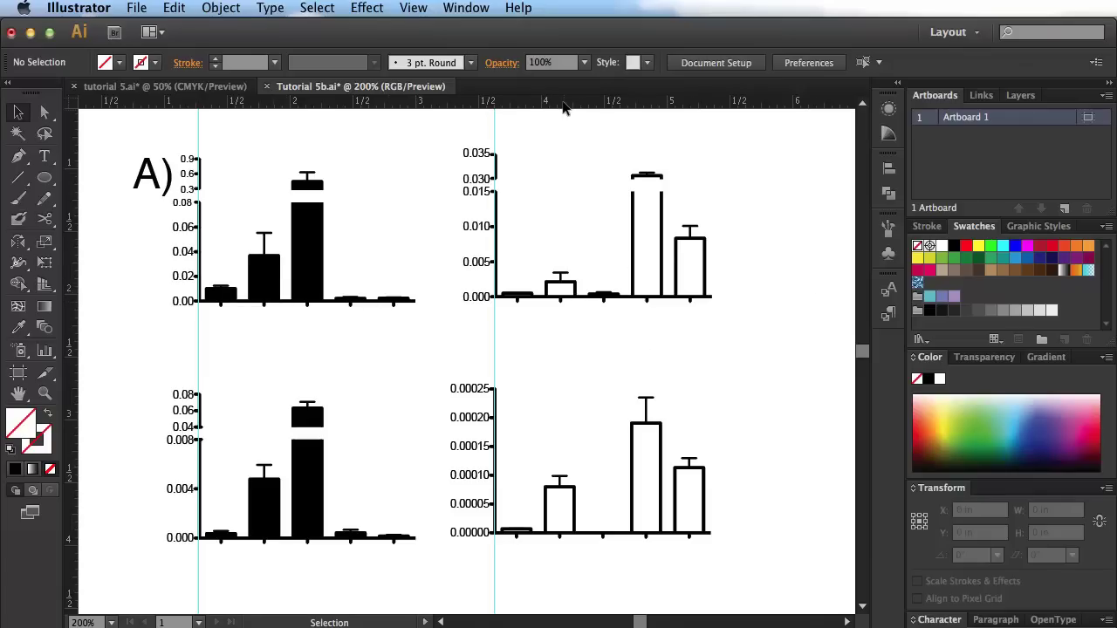
# - Add a horizontal guide along the top charts' baselines and snap the upper-right chart to it
pyautogui.moveTo(566, 105); pyautogui.dragTo(556, 301)
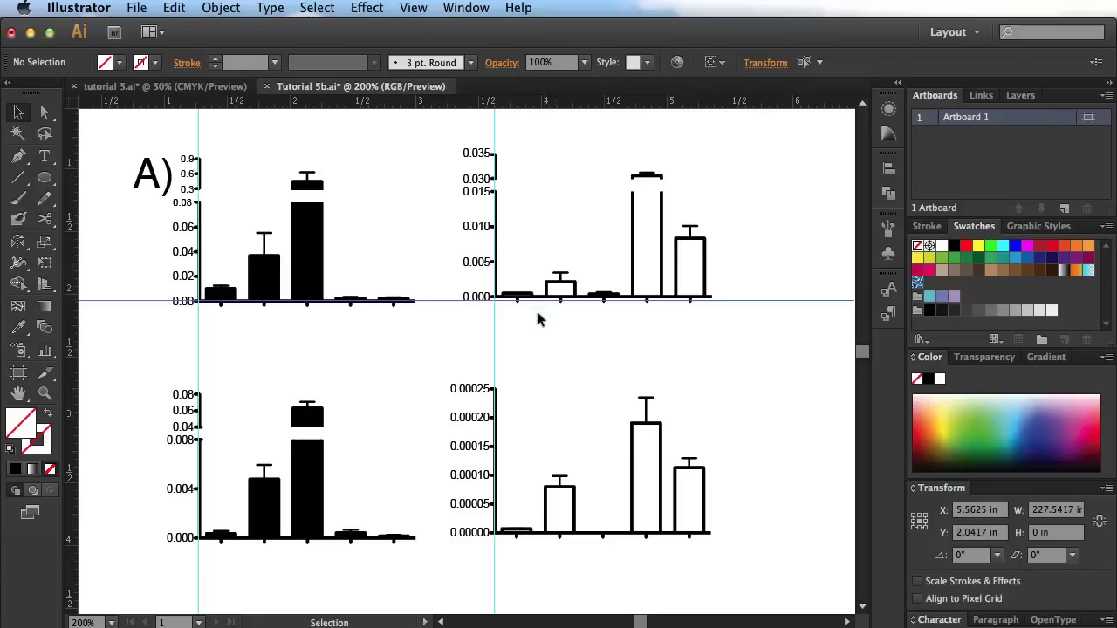
pyautogui.click(845, 349)
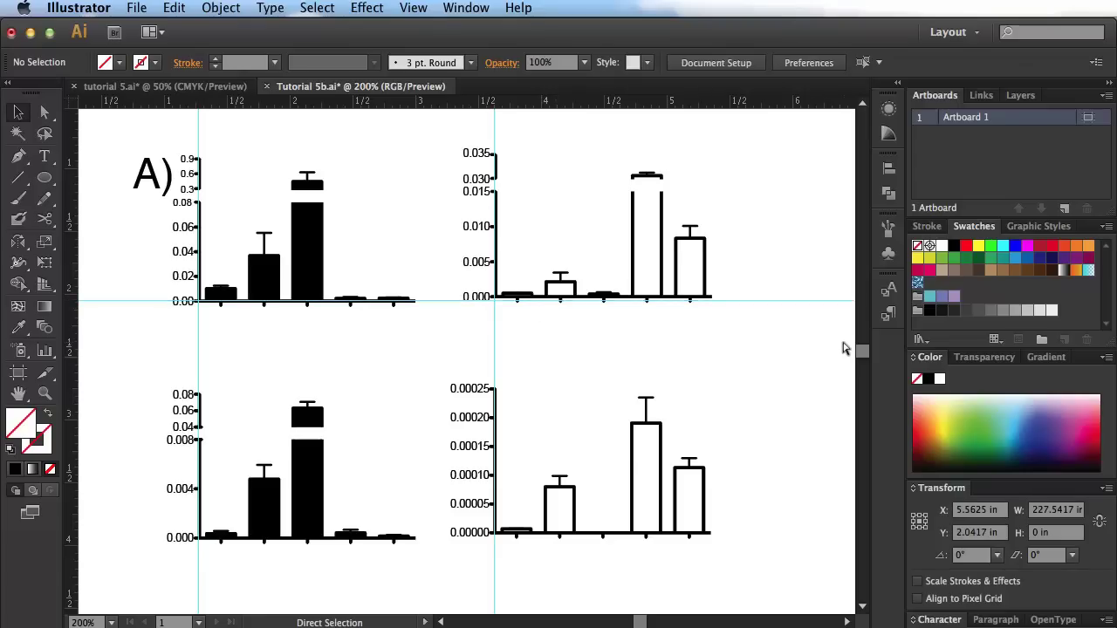
pyautogui.click(692, 258)
pyautogui.click(746, 241)
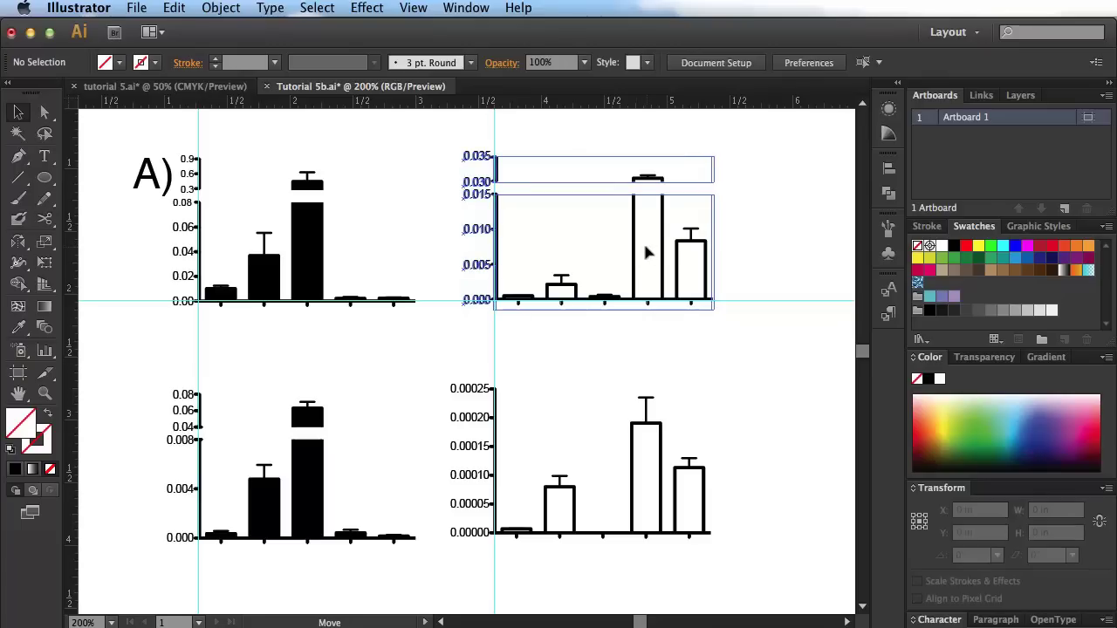
pyautogui.moveTo(646, 253); pyautogui.dragTo(644, 254)
pyautogui.click(683, 426)
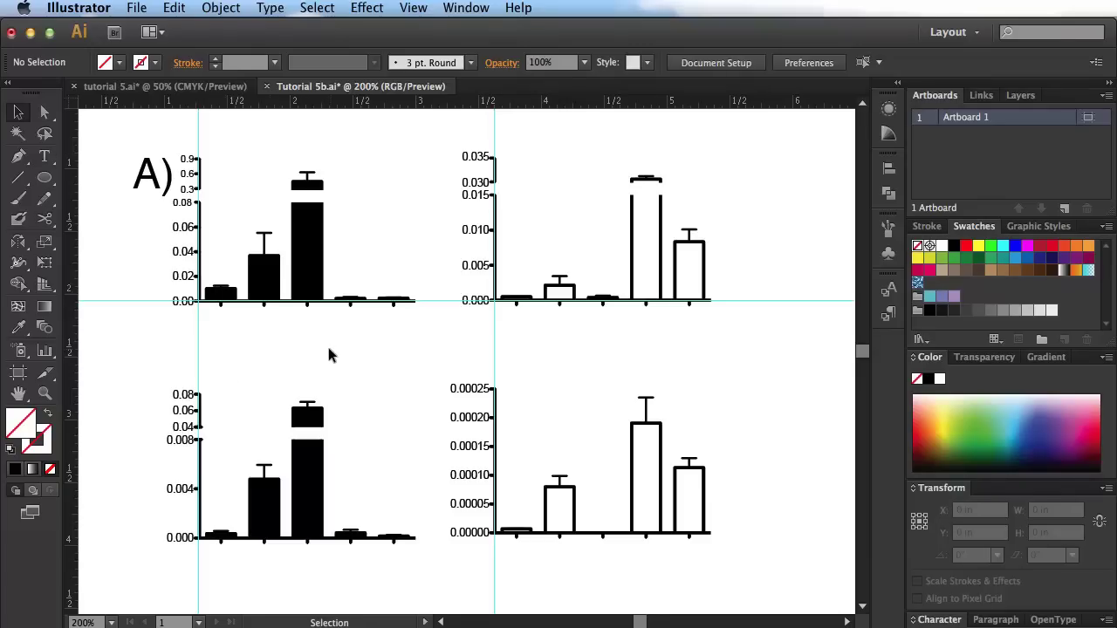
# - Move the A) label up and left, then zoom out to the whole artboard
pyautogui.press('a')
pyautogui.press('super+minus')
pyautogui.press('super+minus')
pyautogui.press('super+minus')
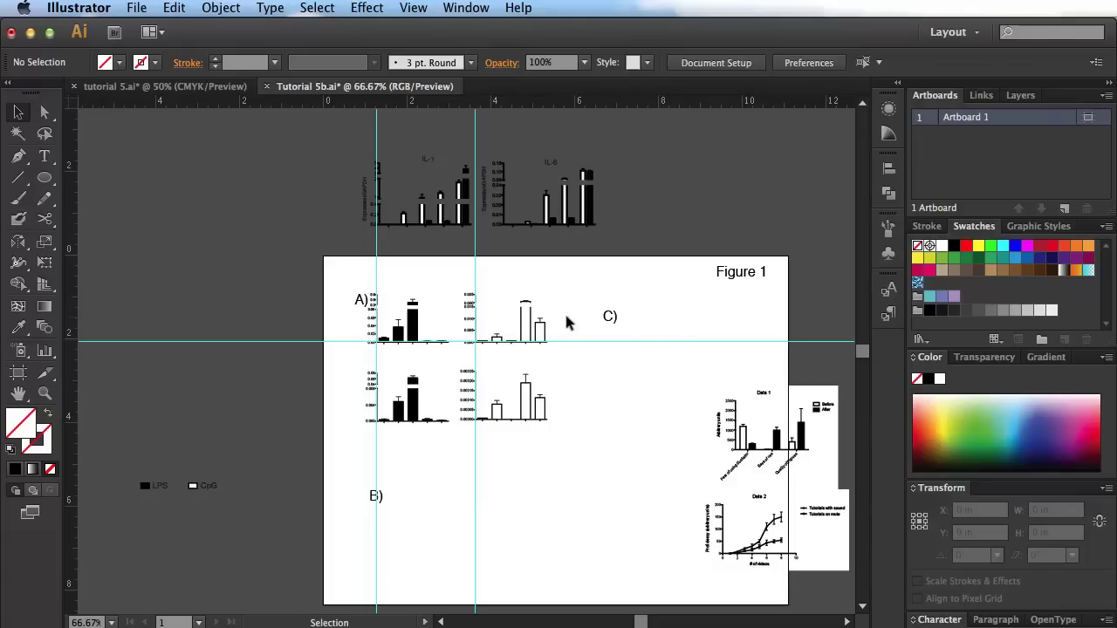
pyautogui.press('super+equal')
pyautogui.press('super+equal')
pyautogui.press('super+equal')
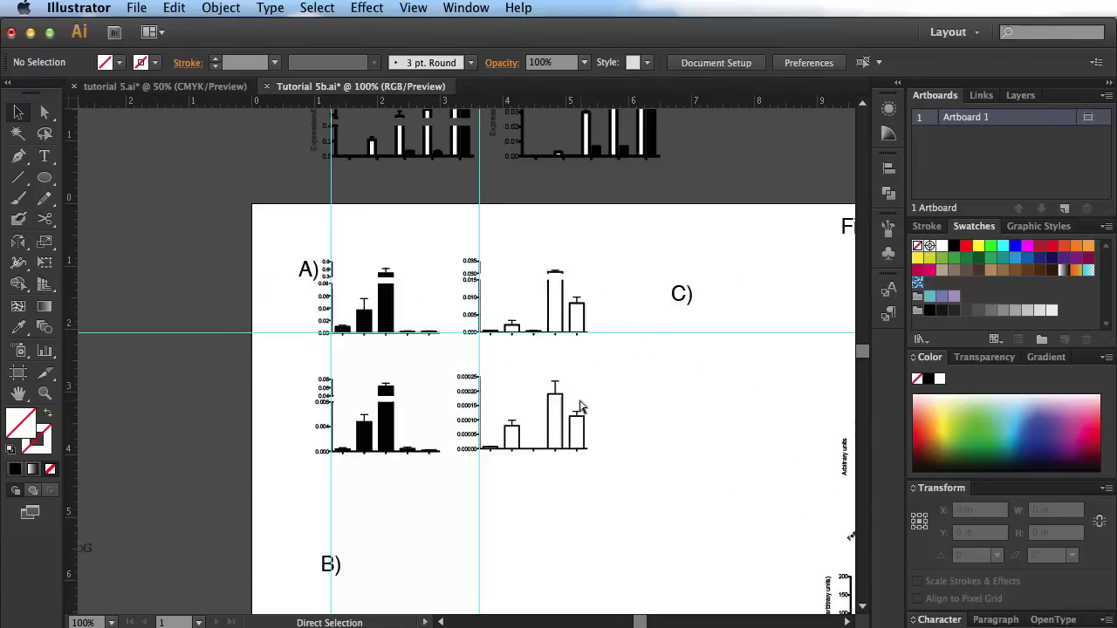
pyautogui.moveTo(370, 329); pyautogui.dragTo(438, 399)
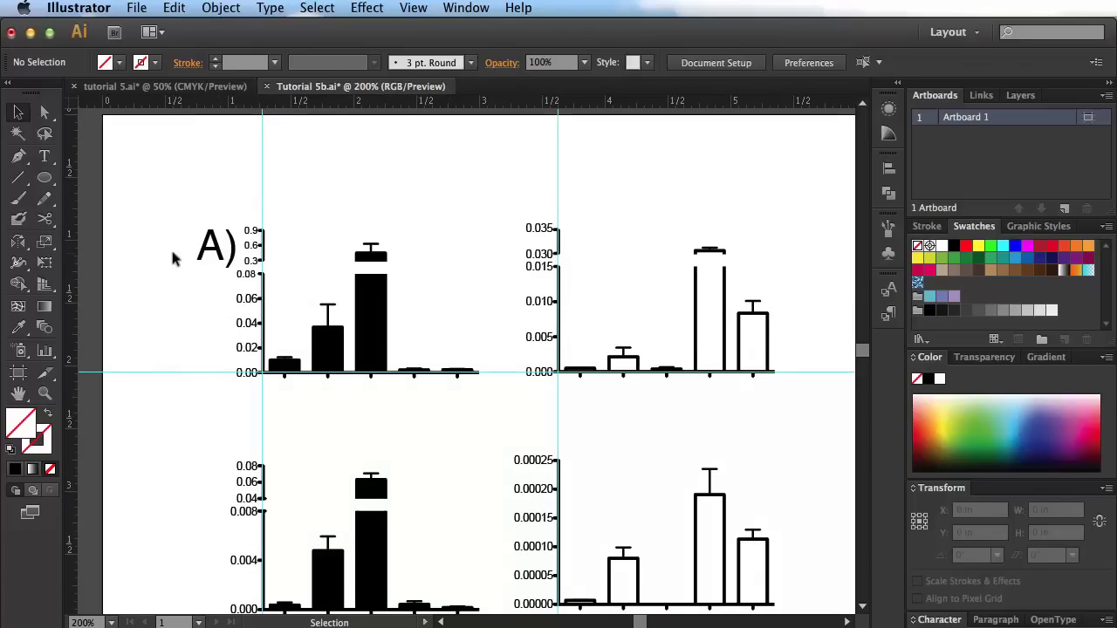
pyautogui.moveTo(214, 247); pyautogui.dragTo(186, 218)
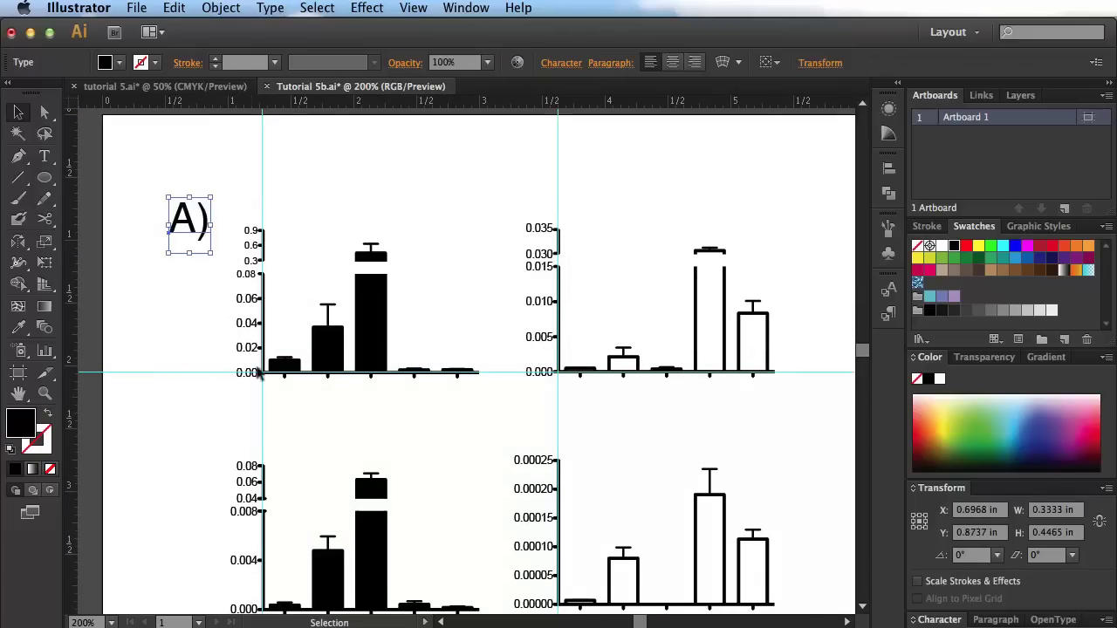
pyautogui.click(330, 425)
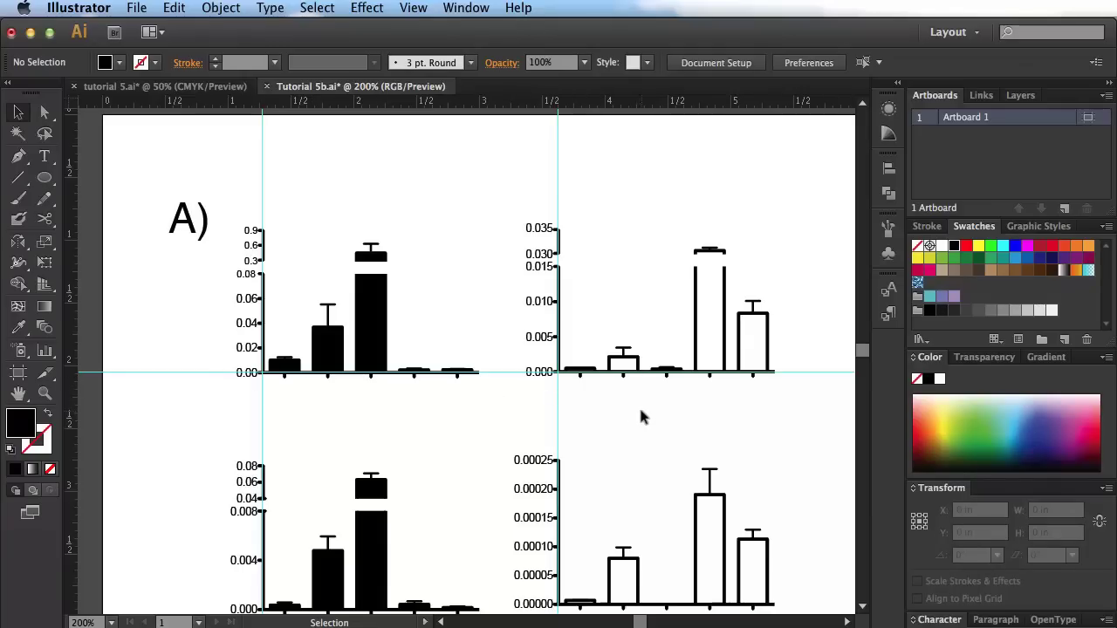
pyautogui.press('super+minus')
pyautogui.press('super+minus')
pyautogui.press('super+minus')
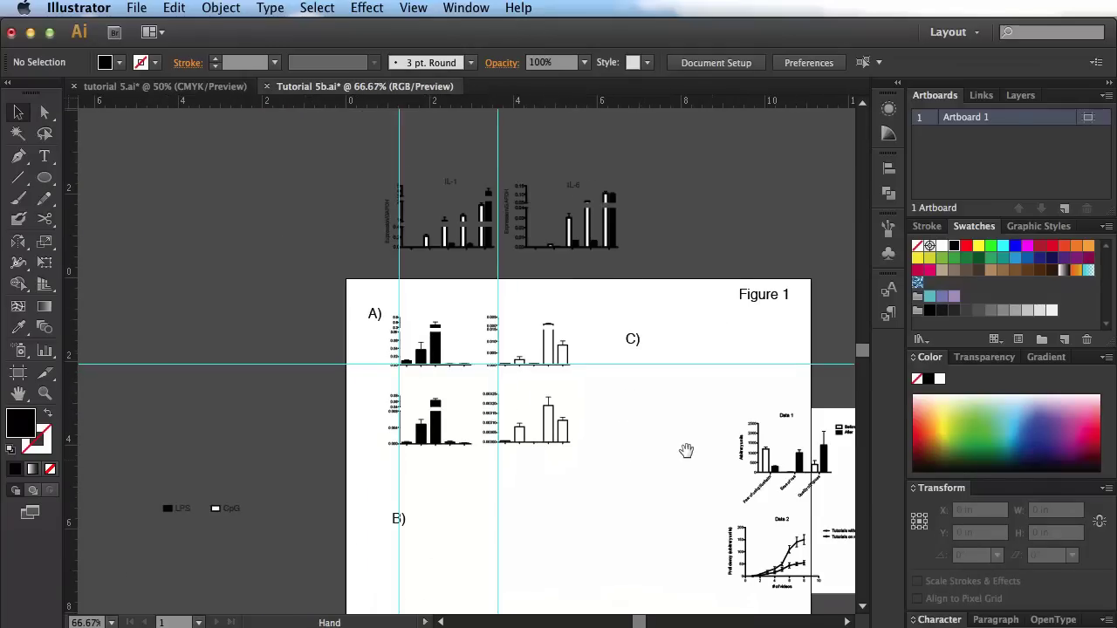
# - Zoom in on the Data charts and delete the Data 1 and Data 2 legends
pyautogui.moveTo(688, 451); pyautogui.dragTo(418, 349)
pyautogui.press('super+plus')
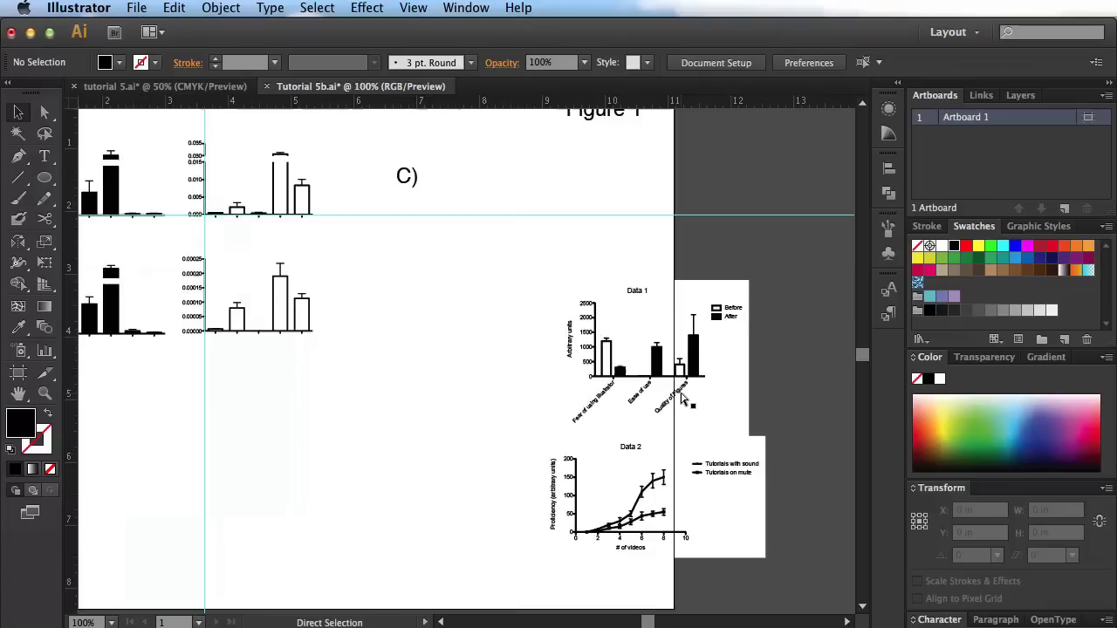
pyautogui.press('super+plus')
pyautogui.press('super+minus')
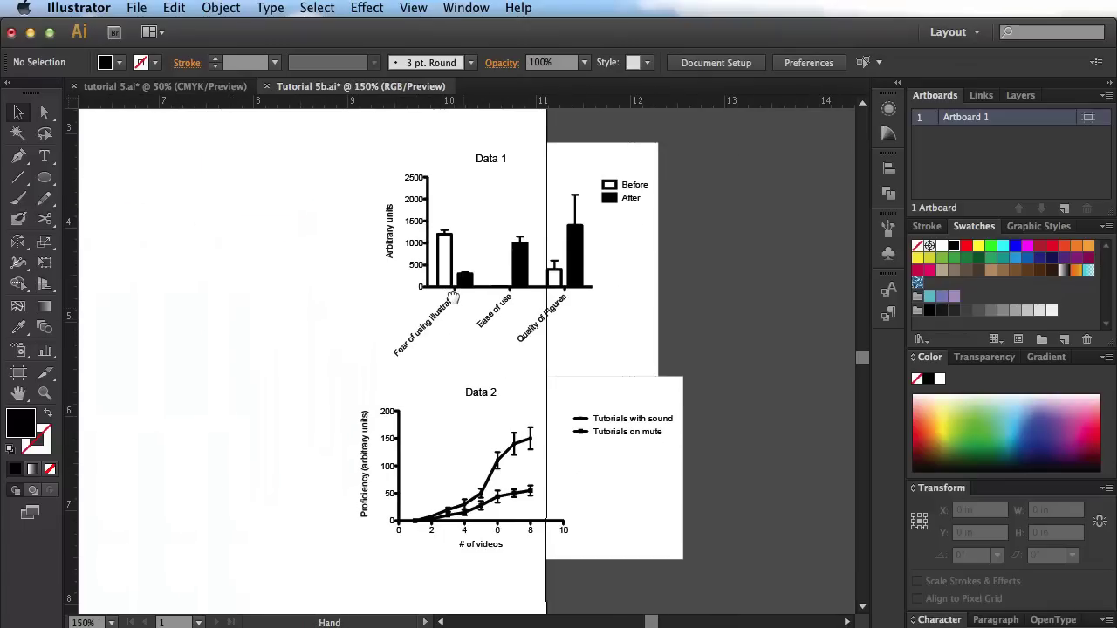
pyautogui.keyDown('super'); pyautogui.click(249, 215); pyautogui.keyUp('super')
pyautogui.scroll(10, 525, 411)
pyautogui.hscroll(-10, 525, 410)
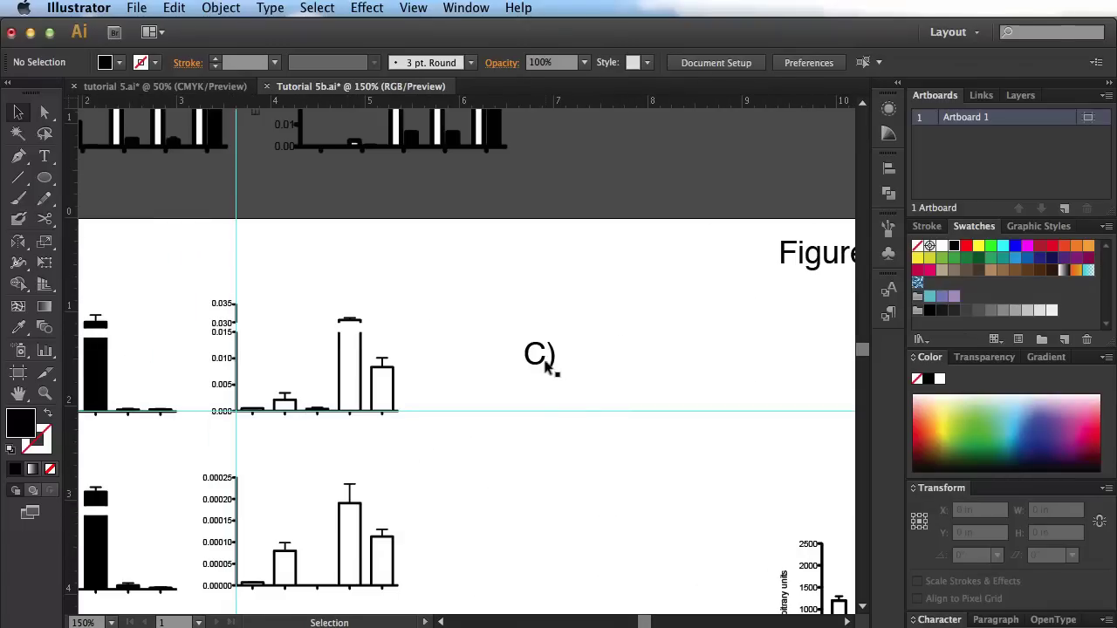
pyautogui.scroll(-12, 636, 492)
pyautogui.hscroll(14, 636, 491)
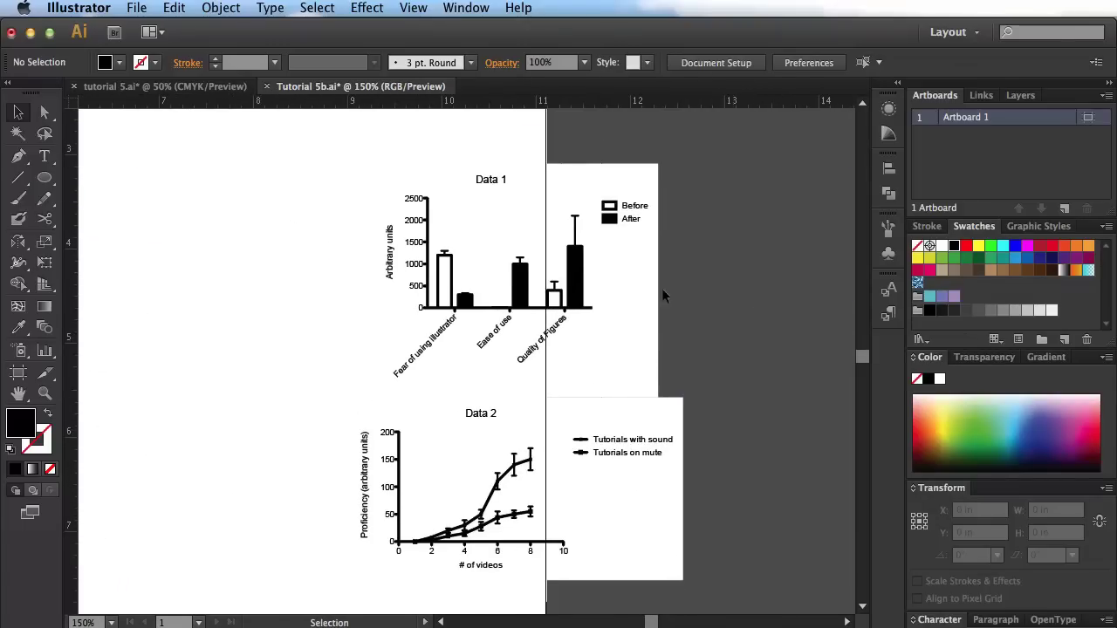
pyautogui.click(617, 236)
pyautogui.press('Delete')
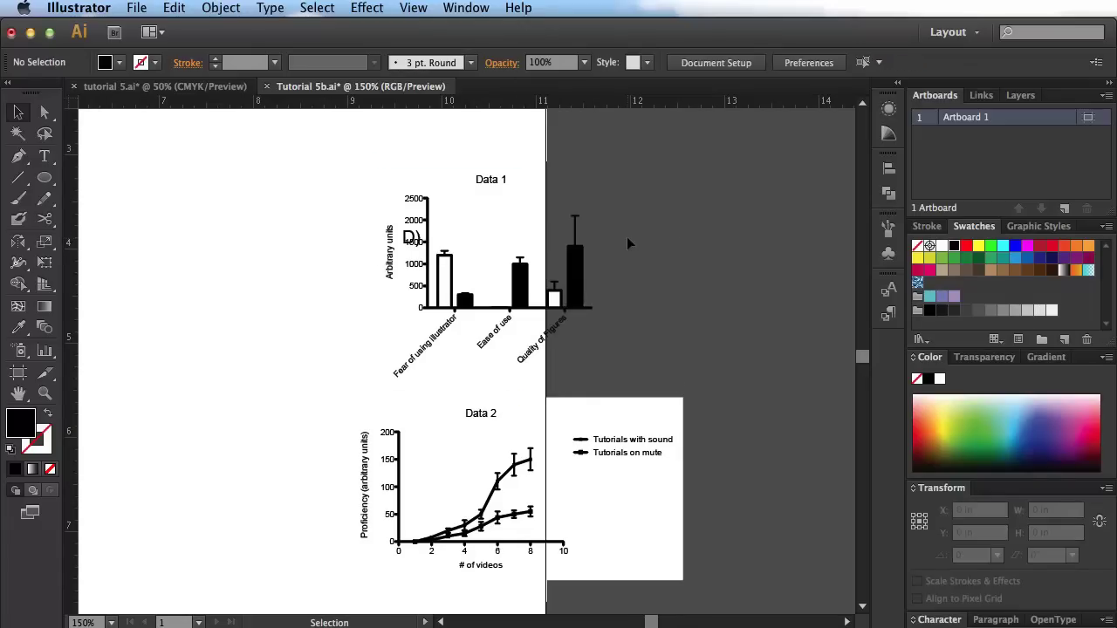
pyautogui.click(655, 485)
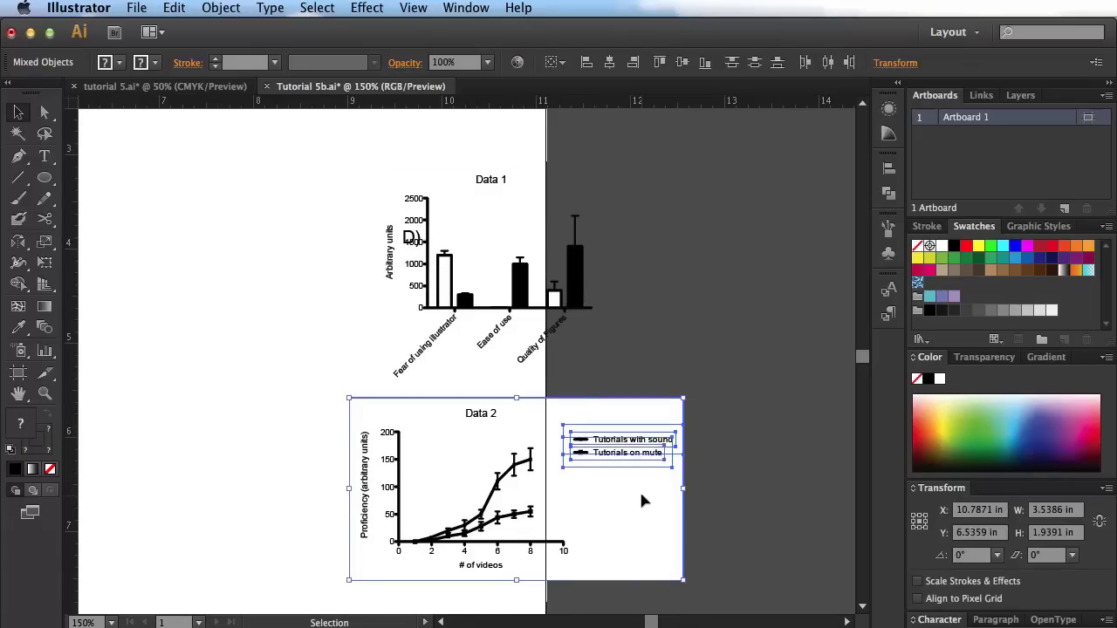
pyautogui.press('Delete')
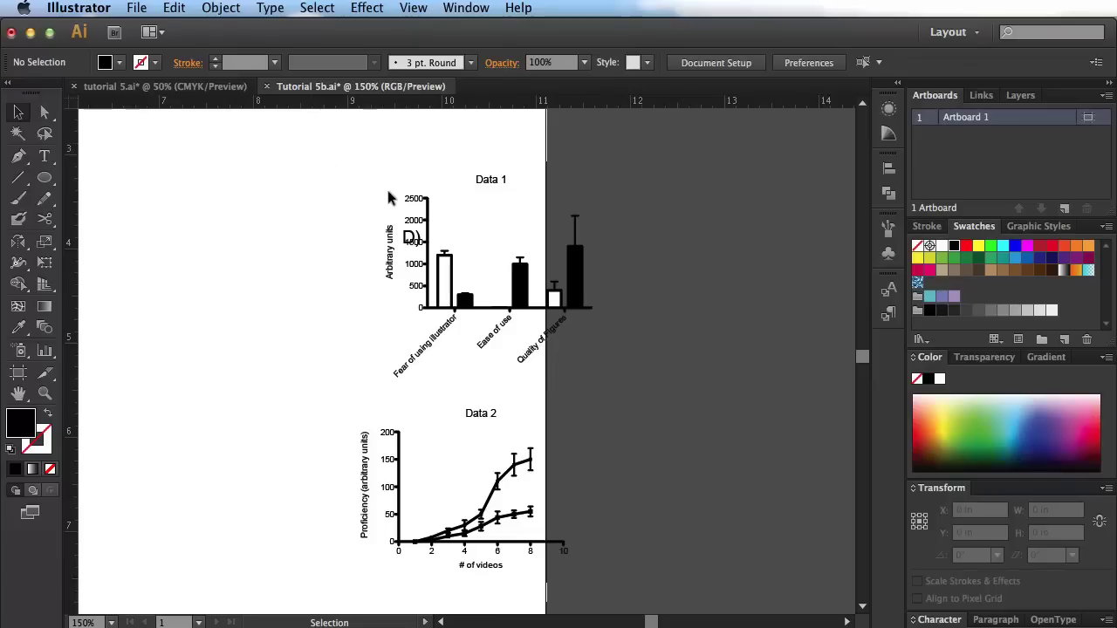
# - Delete the stray D) label and select the Data 1 and Data 2 titles
pyautogui.click(411, 238)
pyautogui.press('Delete')
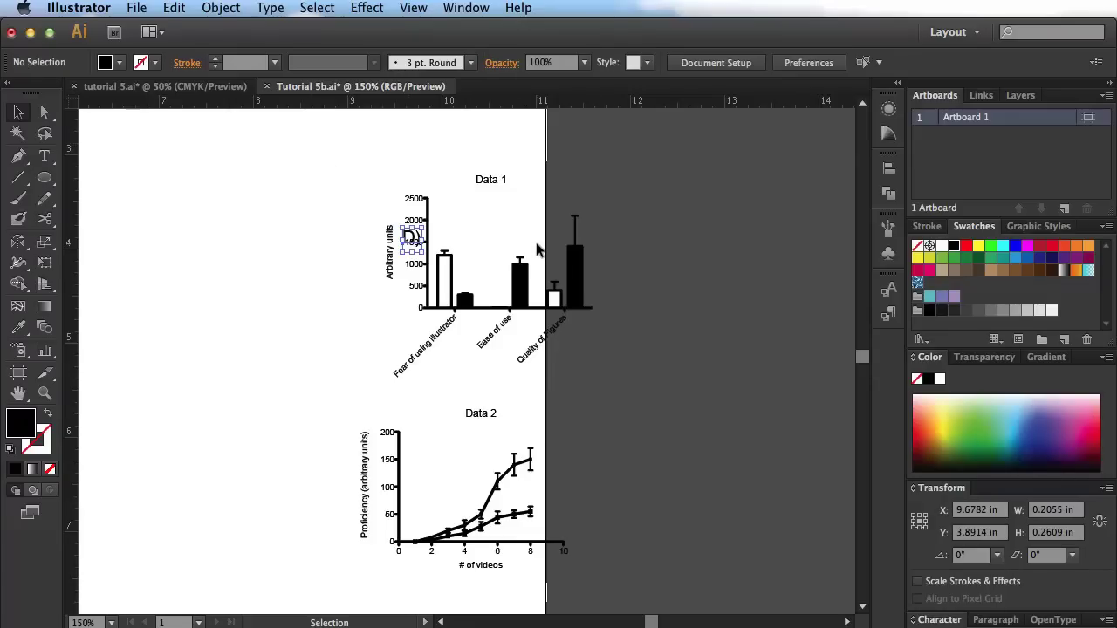
pyautogui.click(484, 185)
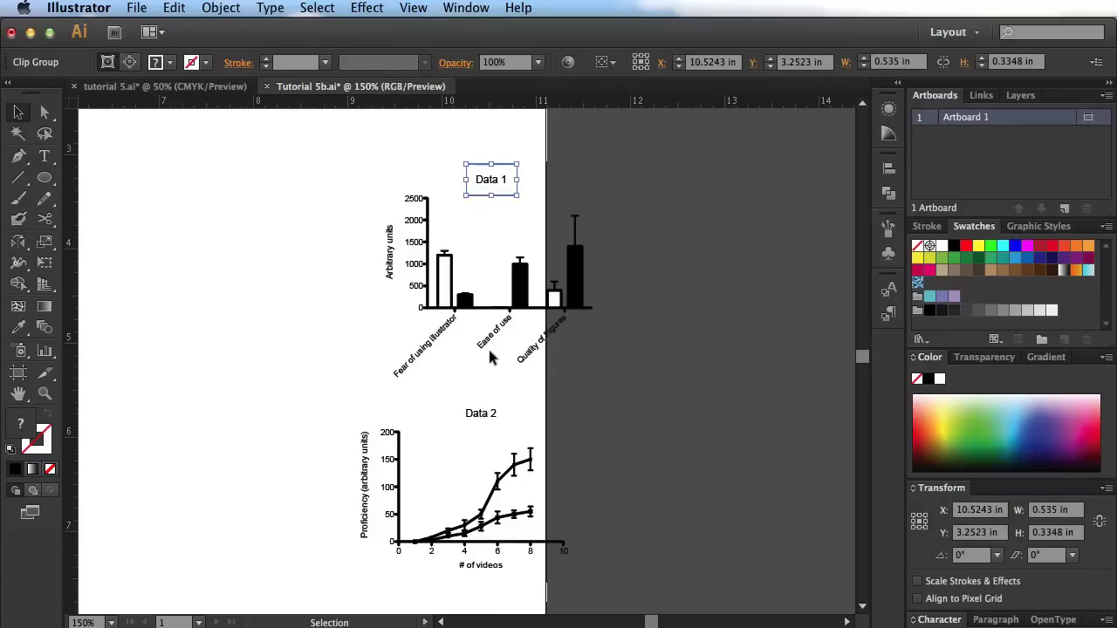
pyautogui.keyDown('shift'); pyautogui.click(485, 417); pyautogui.keyUp('shift')
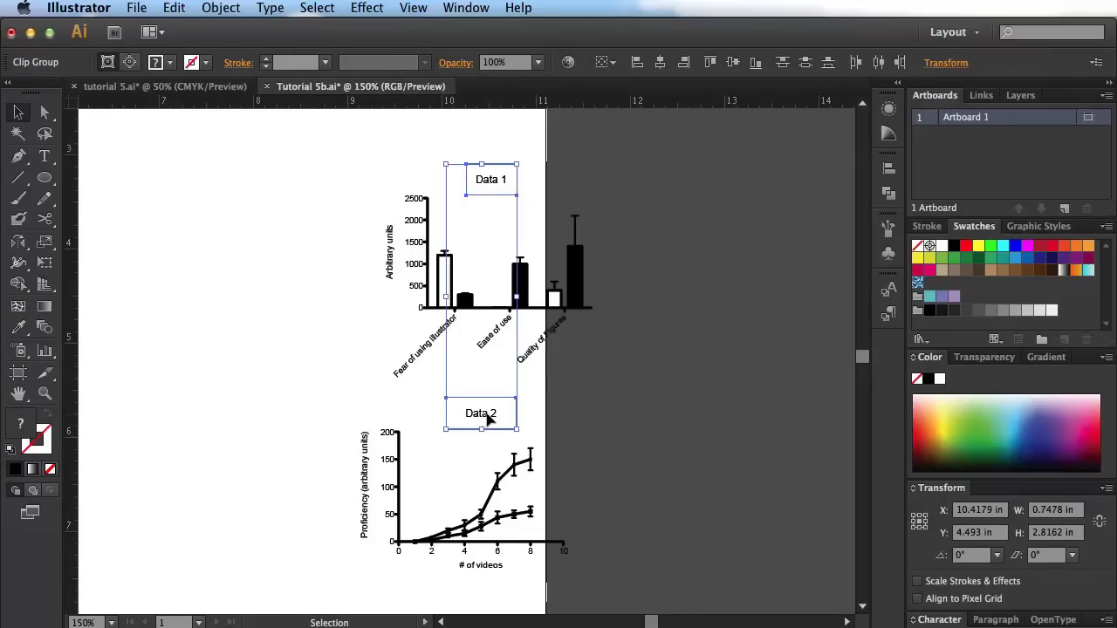
pyautogui.click(490, 424)
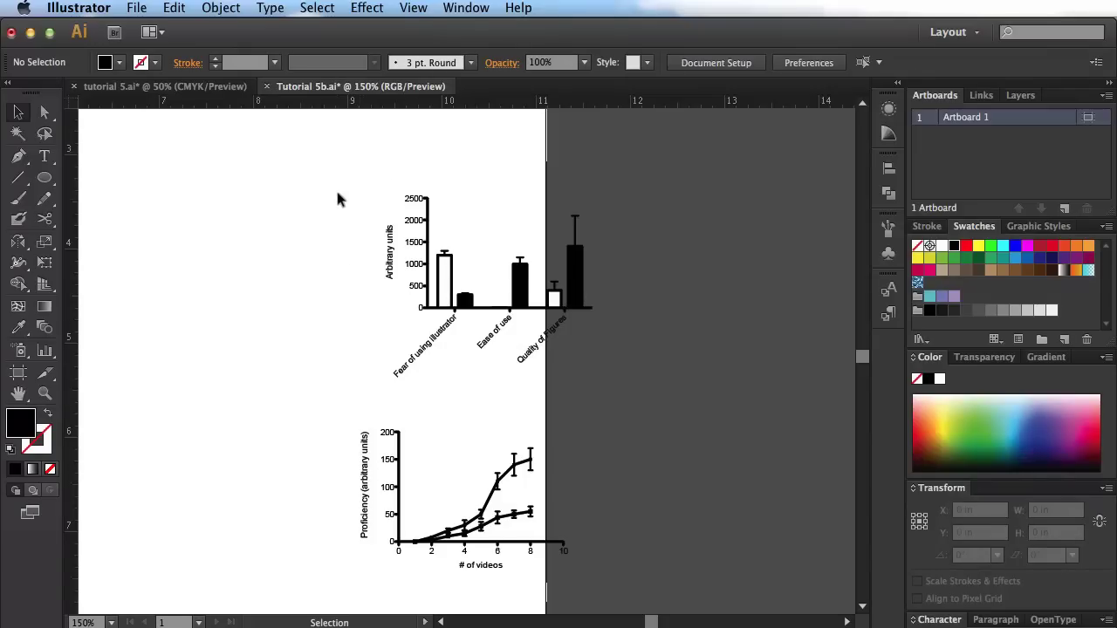
# - Move the Data 2 bar chart beside the C) label
pyautogui.moveTo(304, 194); pyautogui.dragTo(600, 507)
pyautogui.moveTo(207, 209); pyautogui.dragTo(371, 366)
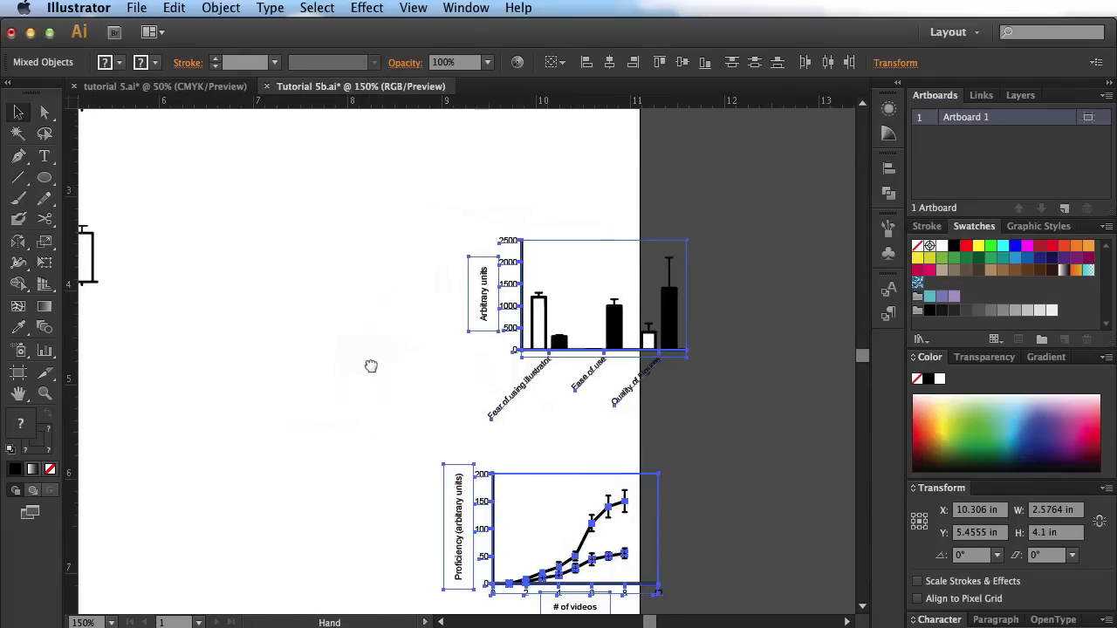
pyautogui.click(457, 236)
pyautogui.moveTo(429, 243); pyautogui.dragTo(749, 450)
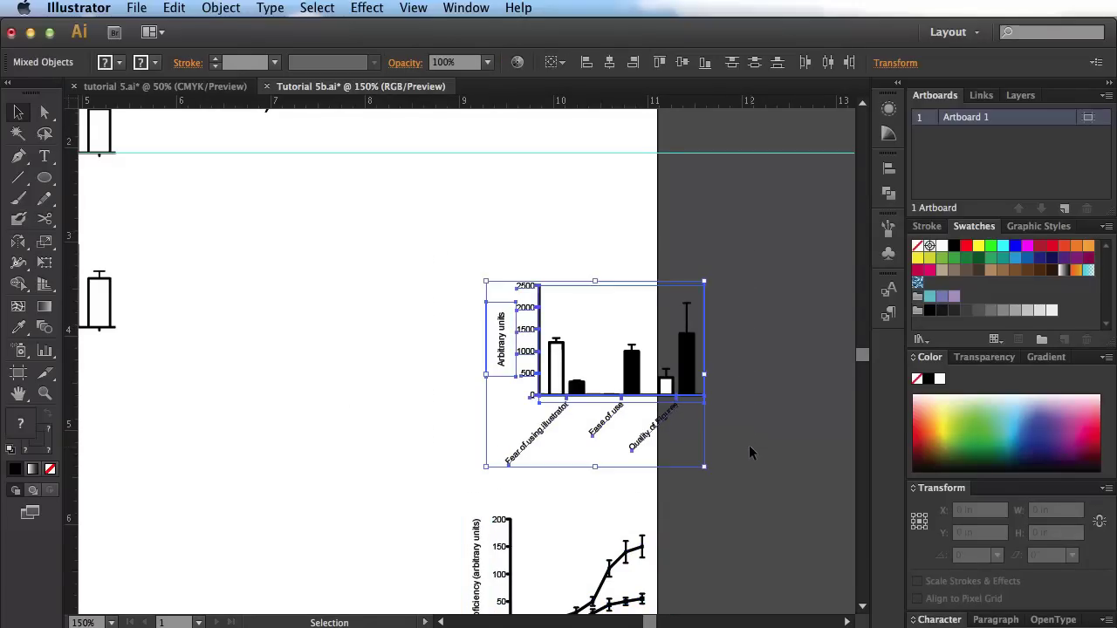
pyautogui.scroll(-5, 800, 520)
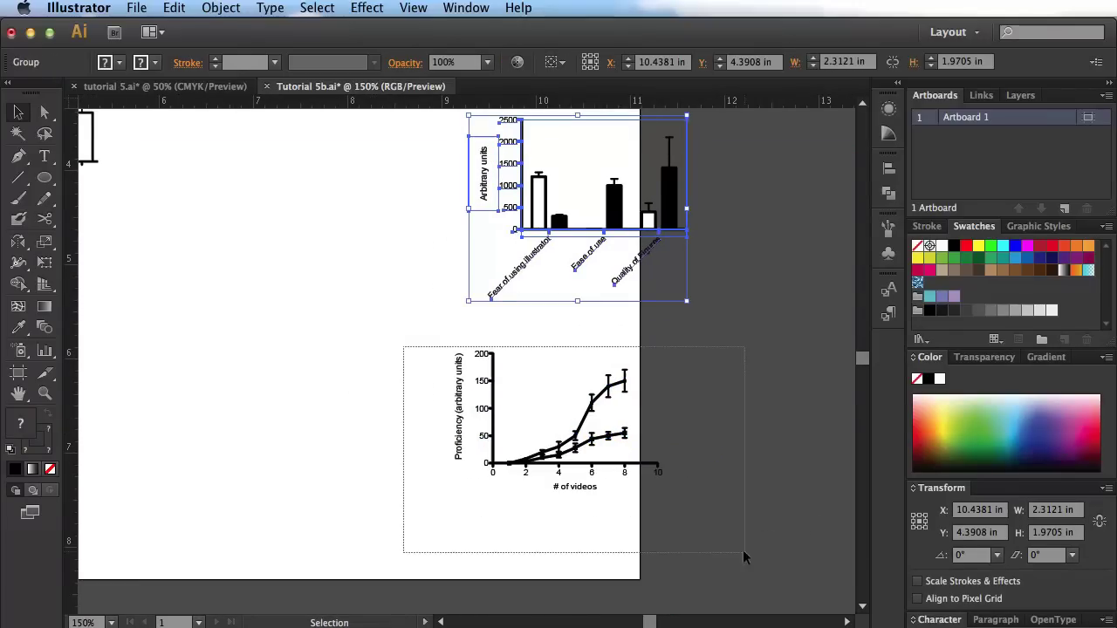
pyautogui.moveTo(743, 550); pyautogui.dragTo(741, 548)
pyautogui.moveTo(416, 247); pyautogui.dragTo(623, 491)
pyautogui.moveTo(773, 481); pyautogui.dragTo(552, 267)
pyautogui.moveTo(783, 494); pyautogui.dragTo(576, 266)
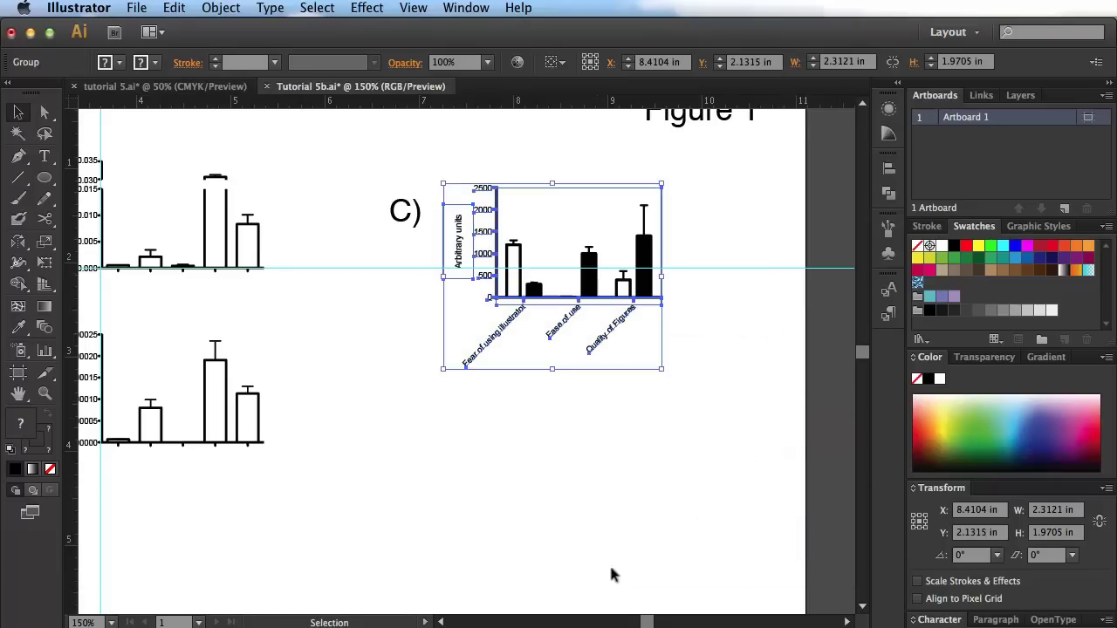
# - Move the Data 1 line chart up onto the bar chart in panel C
pyautogui.scroll(-10, 615, 401)
pyautogui.hscroll(5, 616, 402)
pyautogui.moveTo(635, 475); pyautogui.dragTo(452, 217)
pyautogui.scroll(10, 591, 267)
pyautogui.hscroll(-6, 591, 267)
pyautogui.click(813, 475)
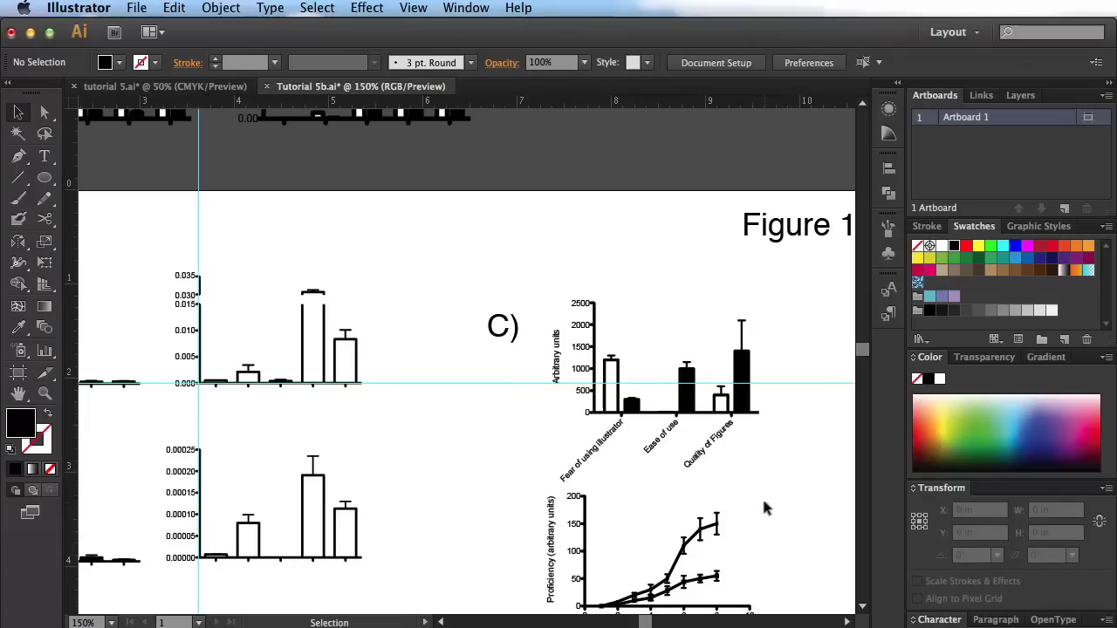
pyautogui.moveTo(701, 547); pyautogui.dragTo(710, 349)
# - Shift the bar chart below the line graph, then back up over it
pyautogui.click(797, 442)
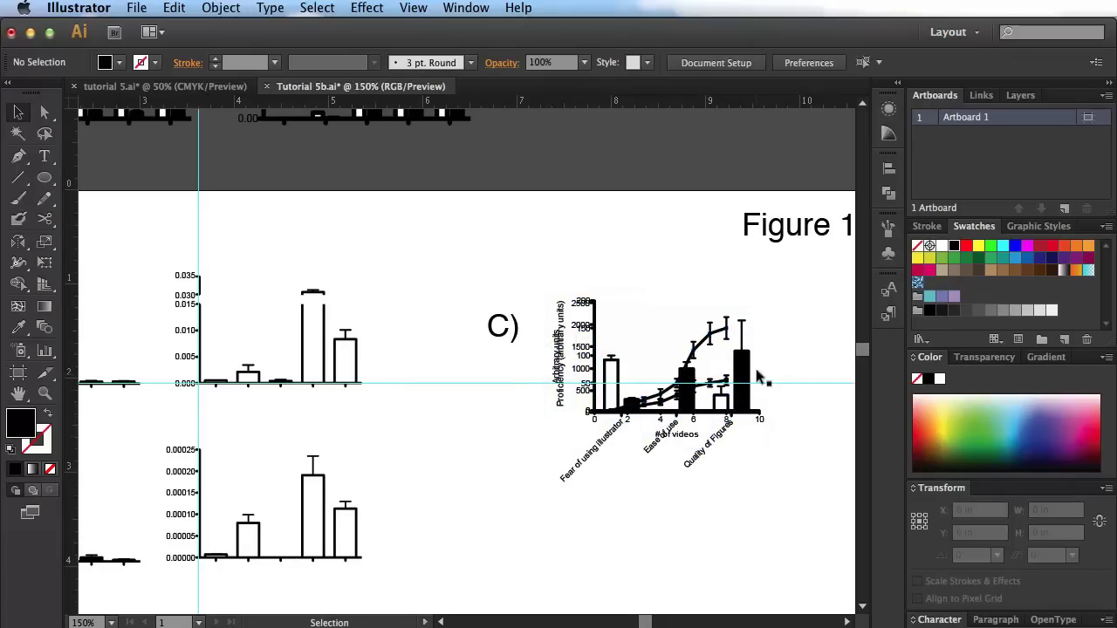
pyautogui.click(723, 492)
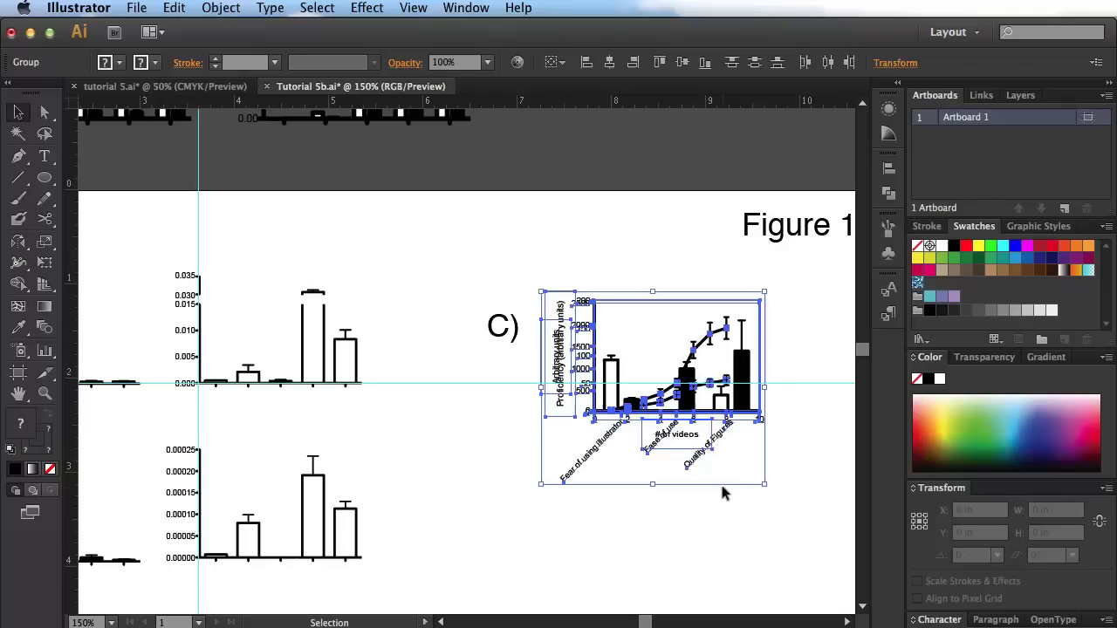
pyautogui.click(747, 429)
pyautogui.moveTo(744, 392); pyautogui.dragTo(759, 530)
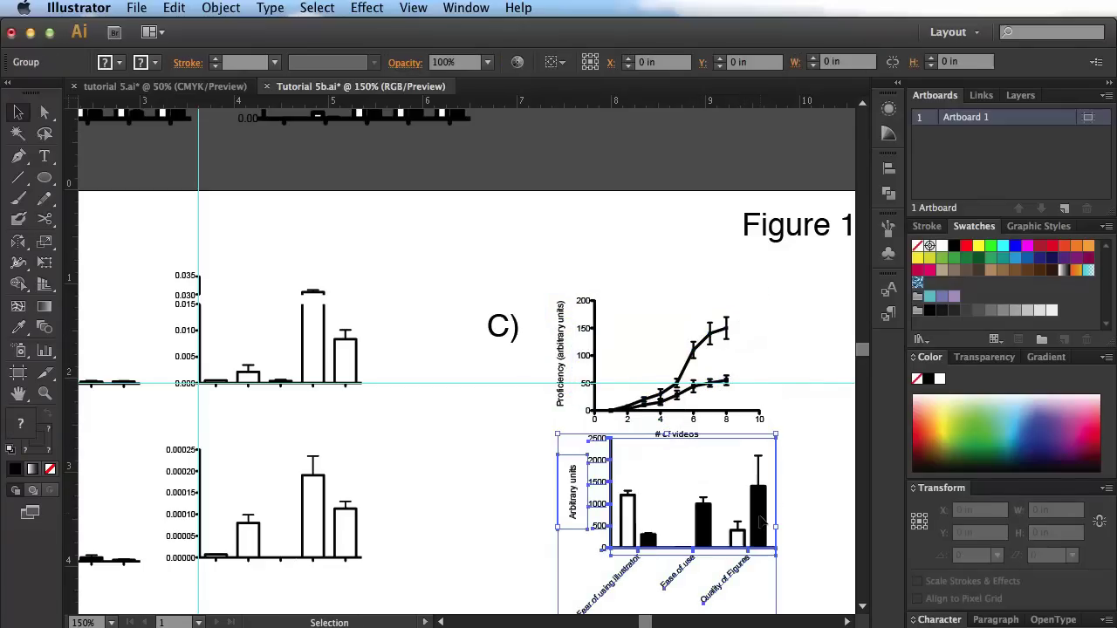
pyautogui.moveTo(790, 478); pyautogui.dragTo(723, 319)
pyautogui.moveTo(711, 457); pyautogui.dragTo(640, 459)
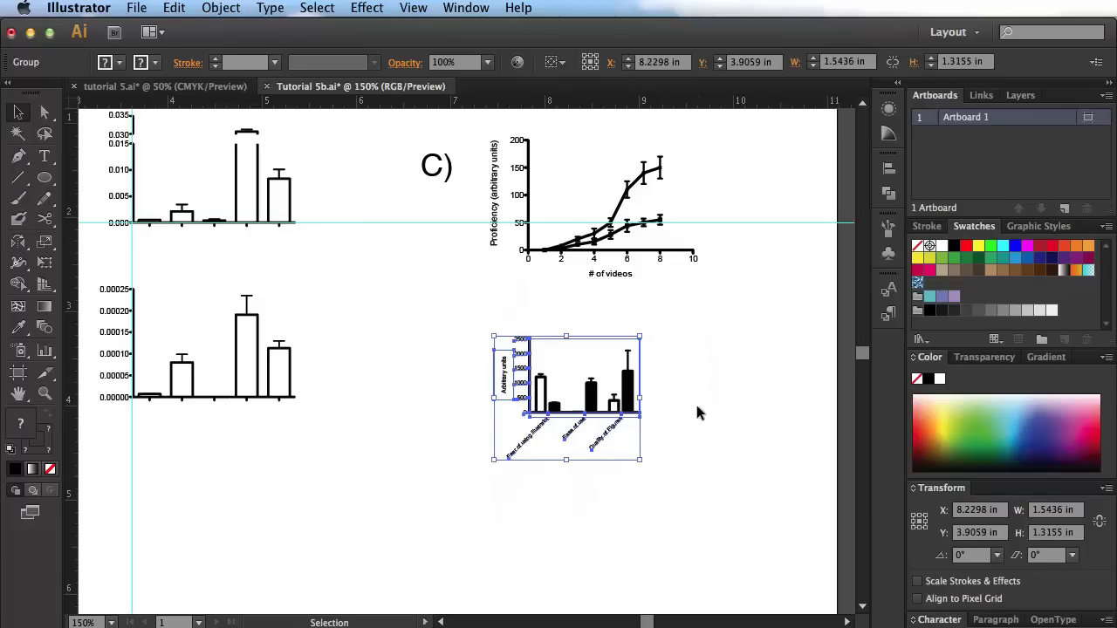
pyautogui.click(657, 402)
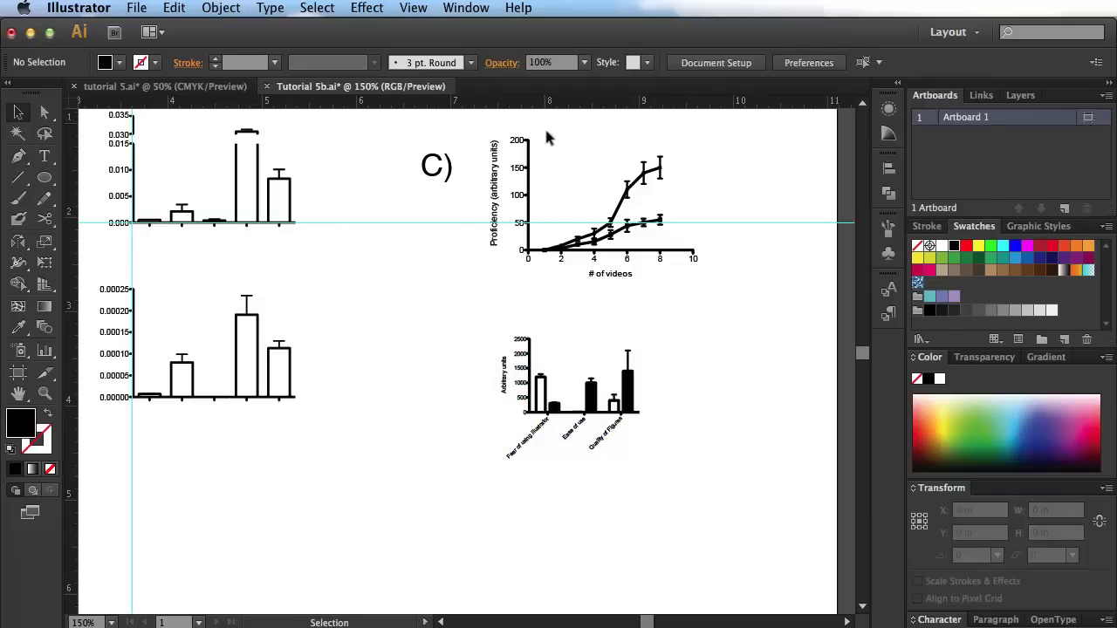
pyautogui.moveTo(705, 317); pyautogui.dragTo(690, 496)
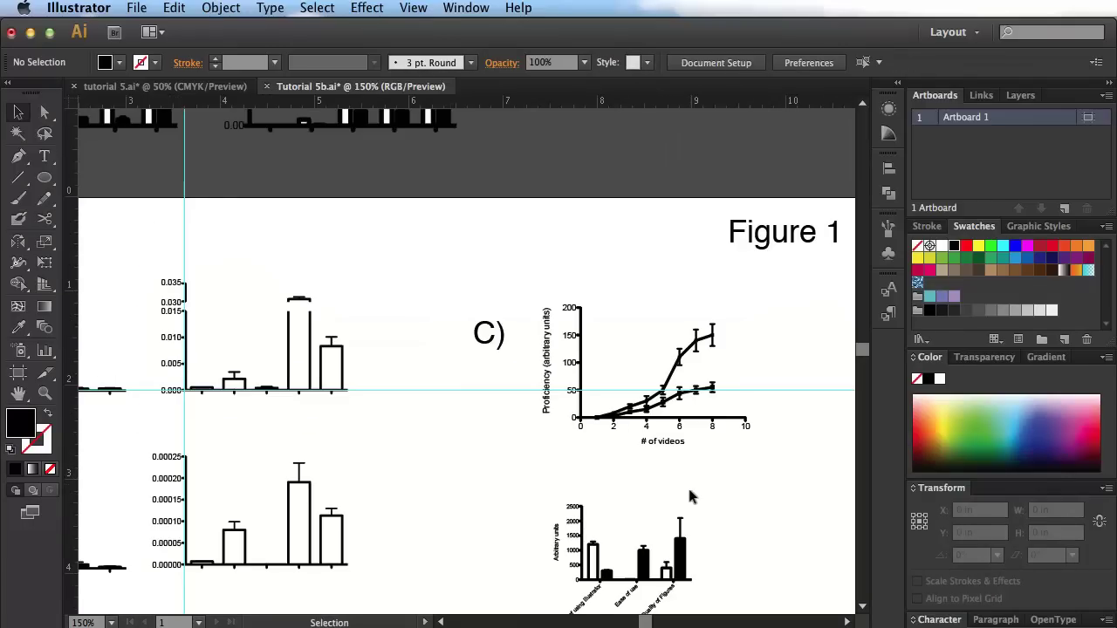
pyautogui.moveTo(680, 567); pyautogui.dragTo(679, 349)
# - Reselect the bar chart as a whole group and move it onto the line graph
pyautogui.keyDown('shift'); pyautogui.click(699, 374); pyautogui.keyUp('shift')
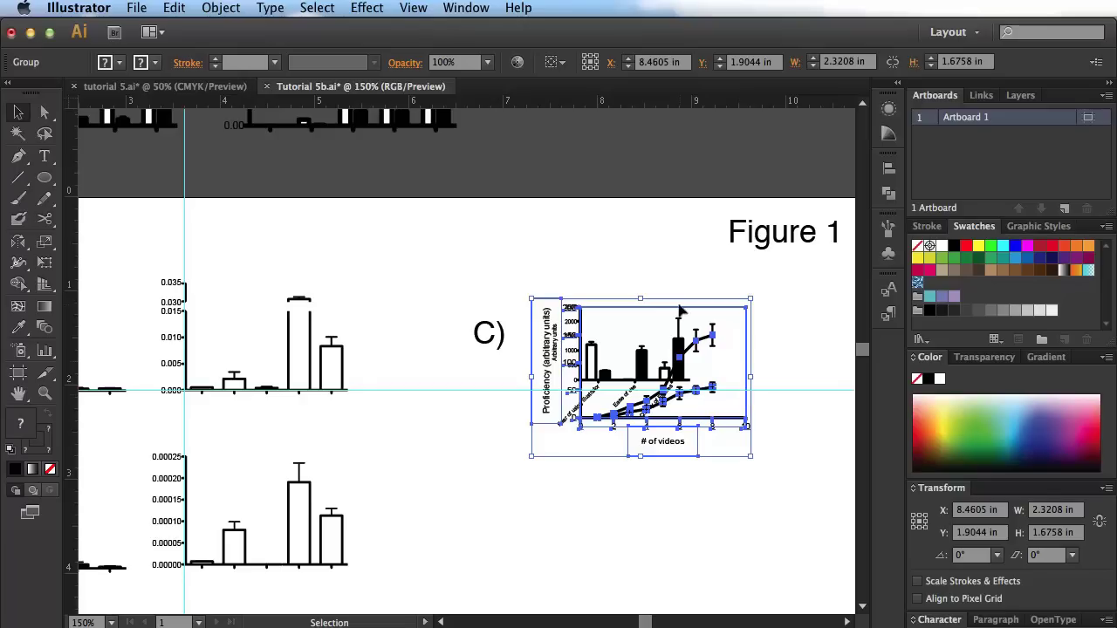
pyautogui.click(690, 504)
pyautogui.moveTo(670, 355); pyautogui.dragTo(681, 549)
pyautogui.click(703, 419)
pyautogui.click(703, 420)
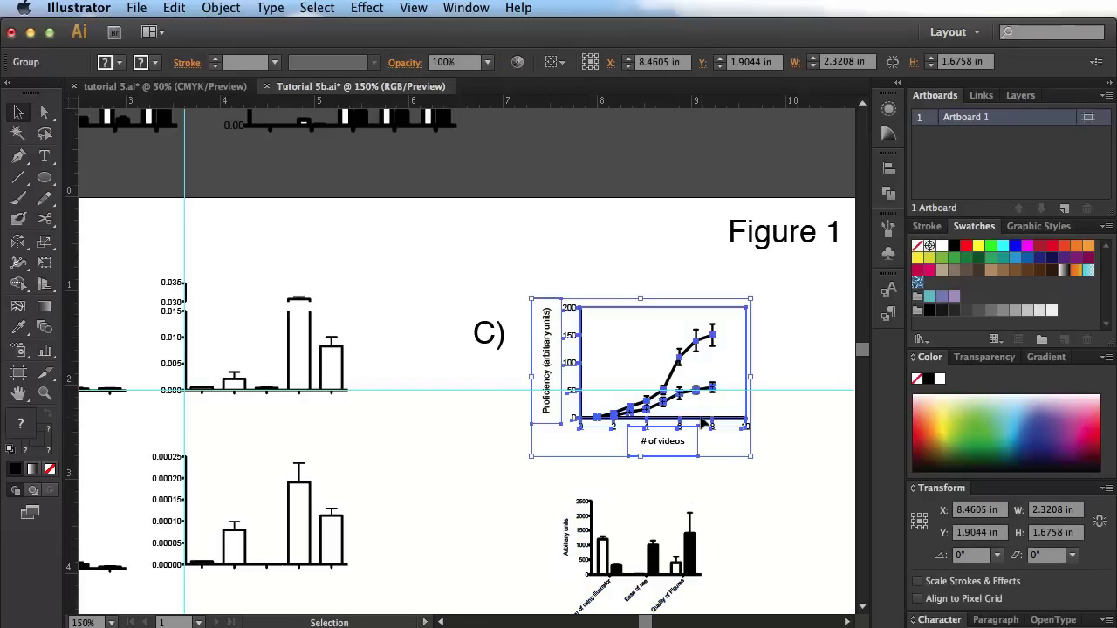
pyautogui.press('a')
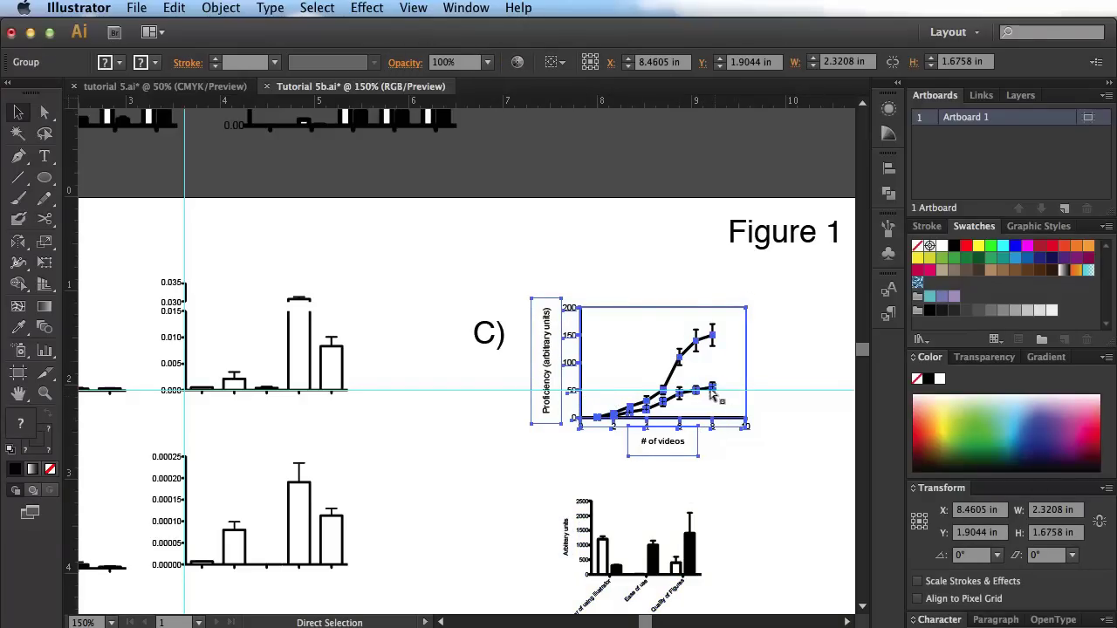
pyautogui.press('v')
pyautogui.moveTo(660, 428); pyautogui.dragTo(561, 325)
pyautogui.click(611, 362)
pyautogui.moveTo(699, 561); pyautogui.dragTo(669, 369)
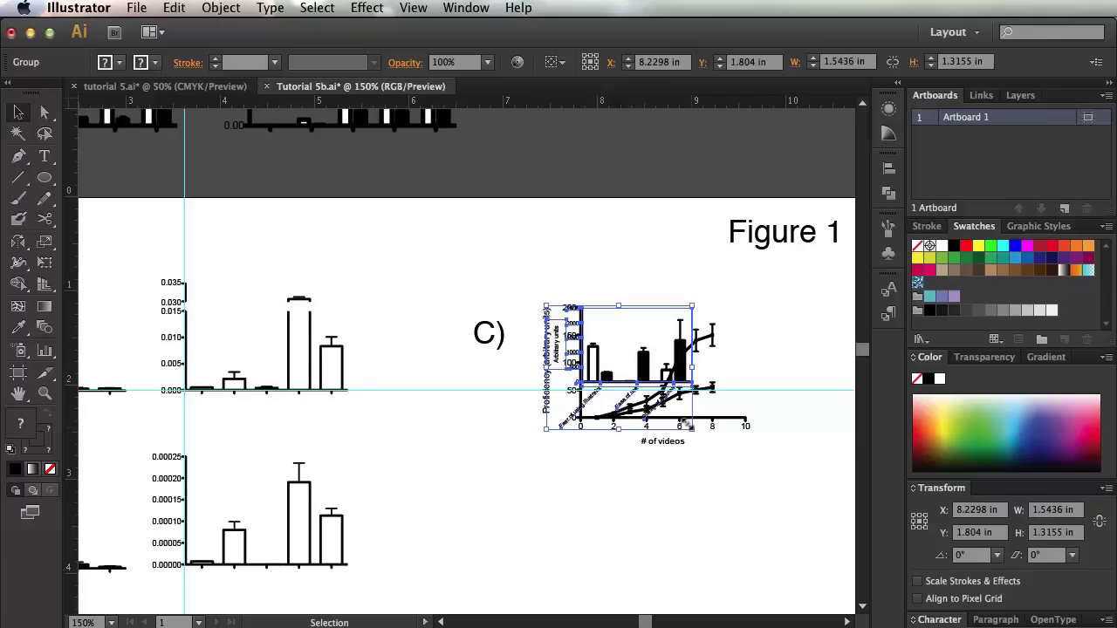
# - Enlarge the bar chart to about 2.25 in wide and place it below the line chart
pyautogui.moveTo(689, 424); pyautogui.dragTo(774, 482)
pyautogui.moveTo(691, 393); pyautogui.dragTo(675, 392)
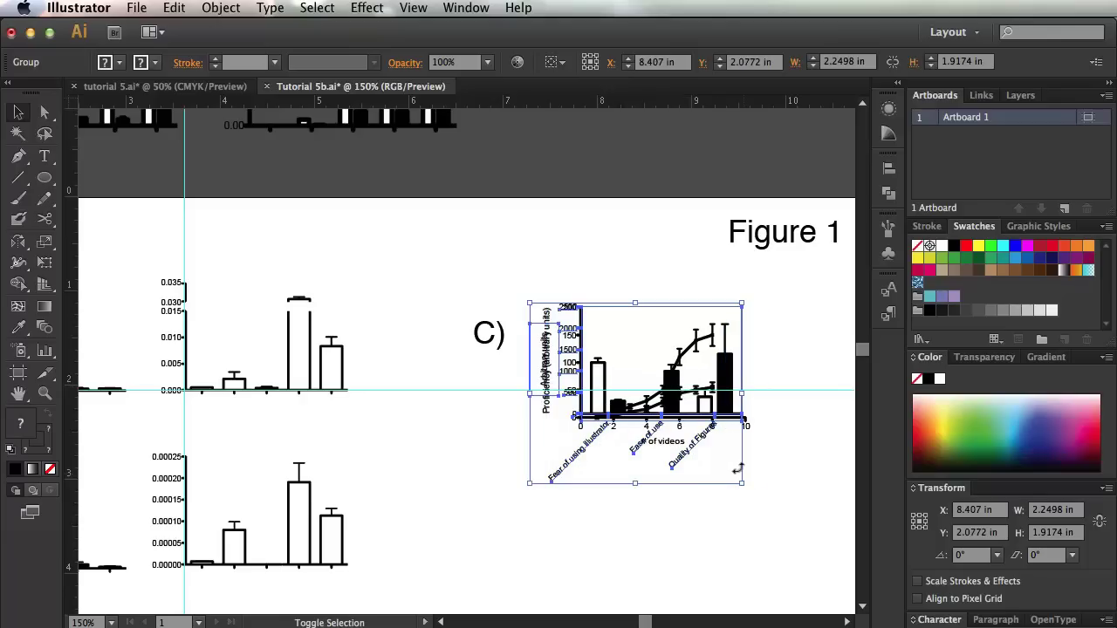
pyautogui.moveTo(737, 477); pyautogui.dragTo(743, 477)
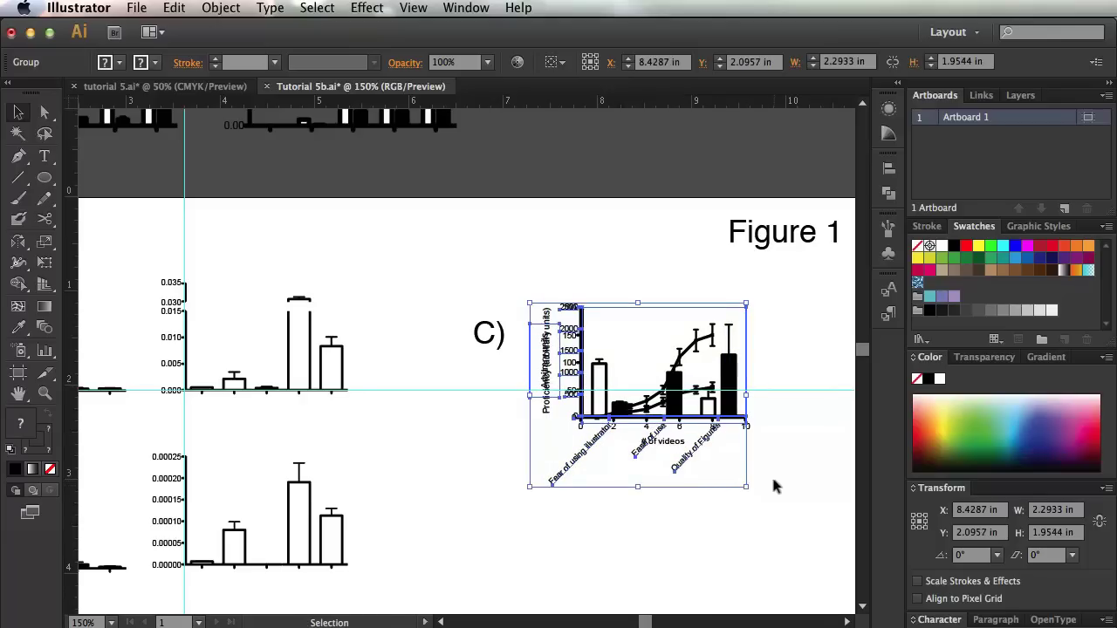
pyautogui.click(747, 464)
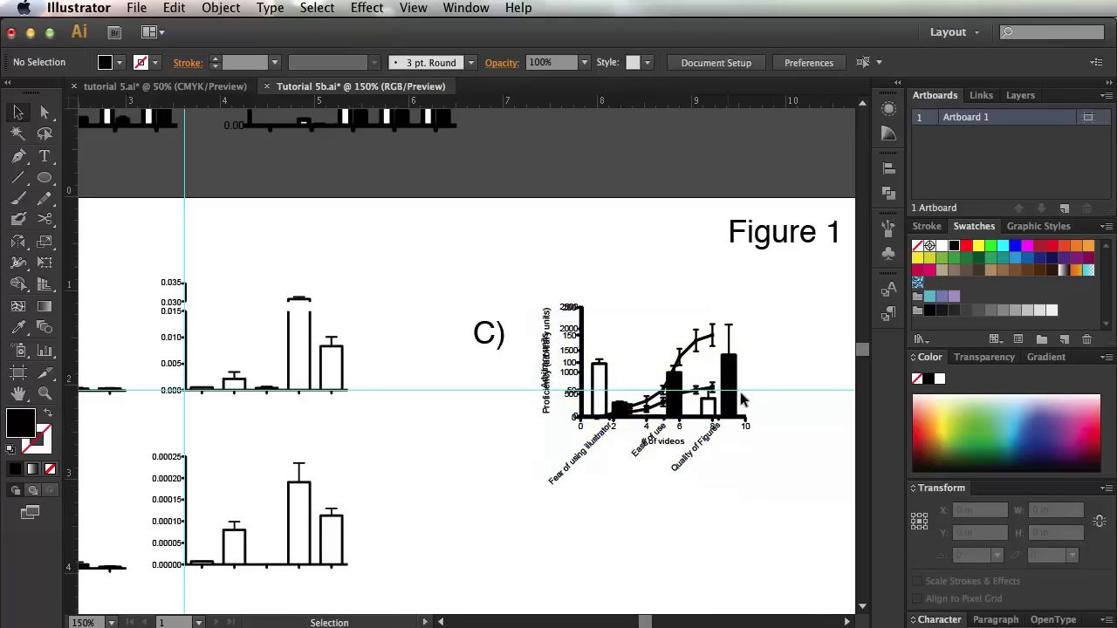
pyautogui.moveTo(742, 399); pyautogui.dragTo(752, 592)
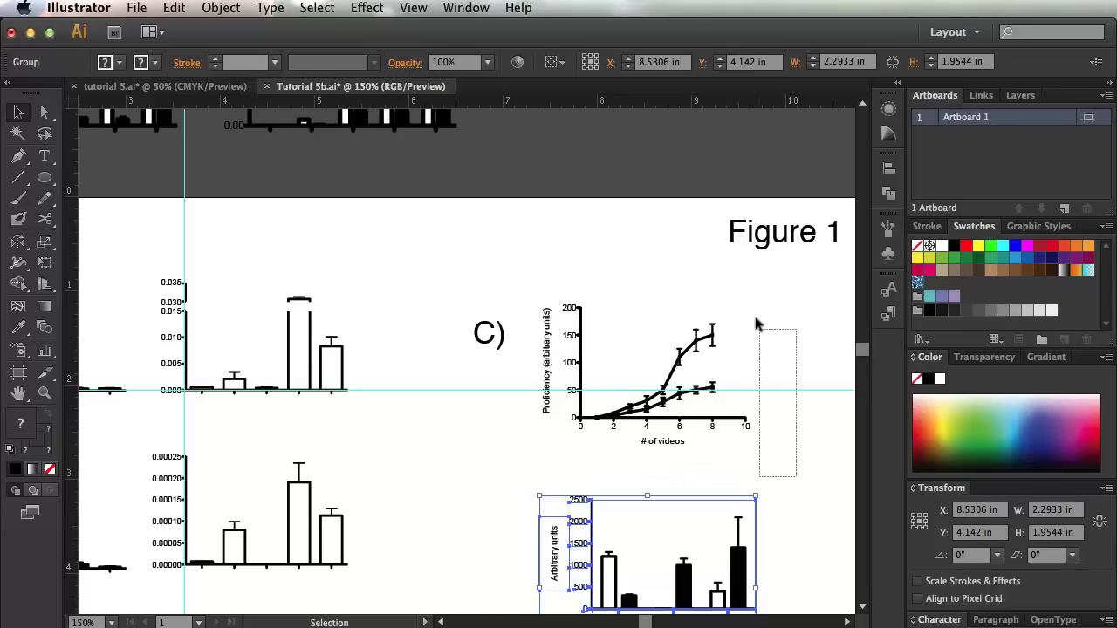
pyautogui.moveTo(757, 324); pyautogui.dragTo(753, 387)
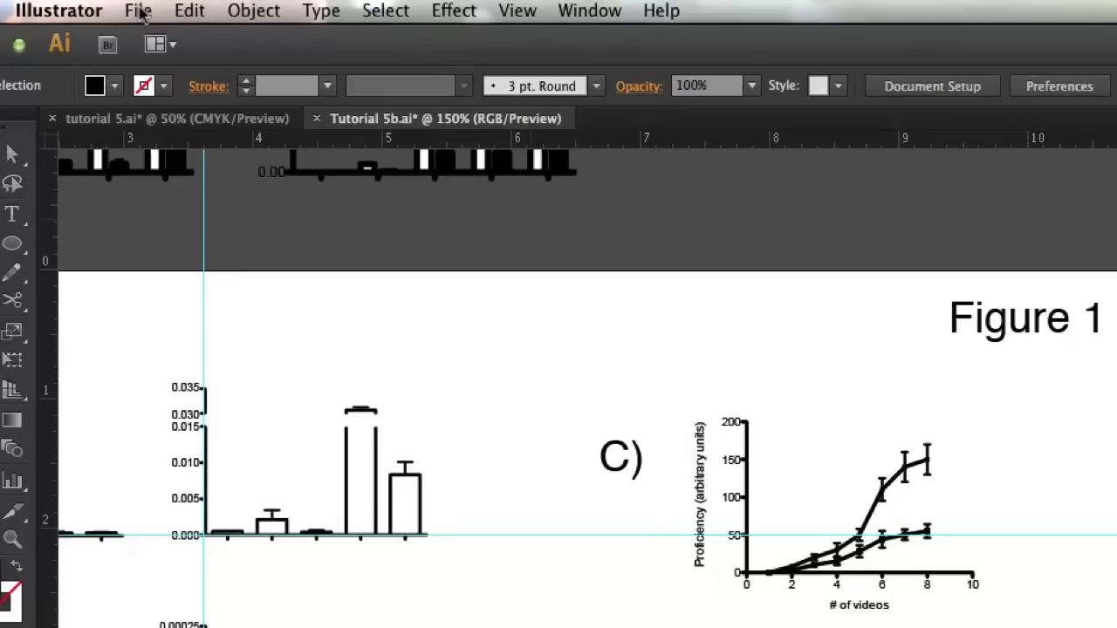
# - Run Object > Unlock All, deselect the layout guides, and return the view to panel C
pyautogui.click(221, 7)
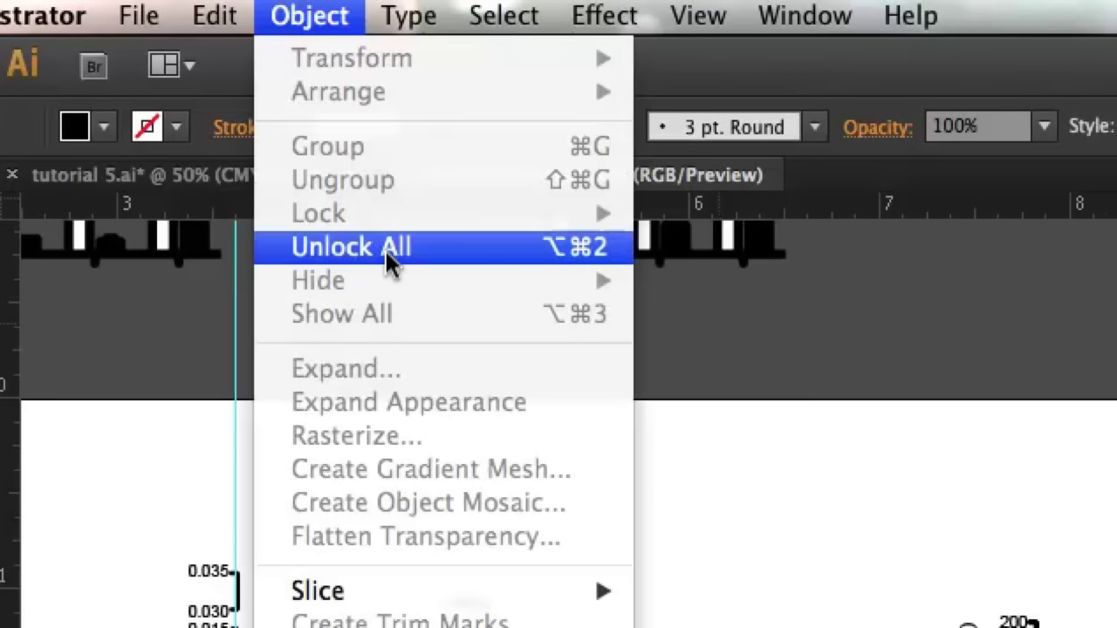
pyautogui.click(416, 251)
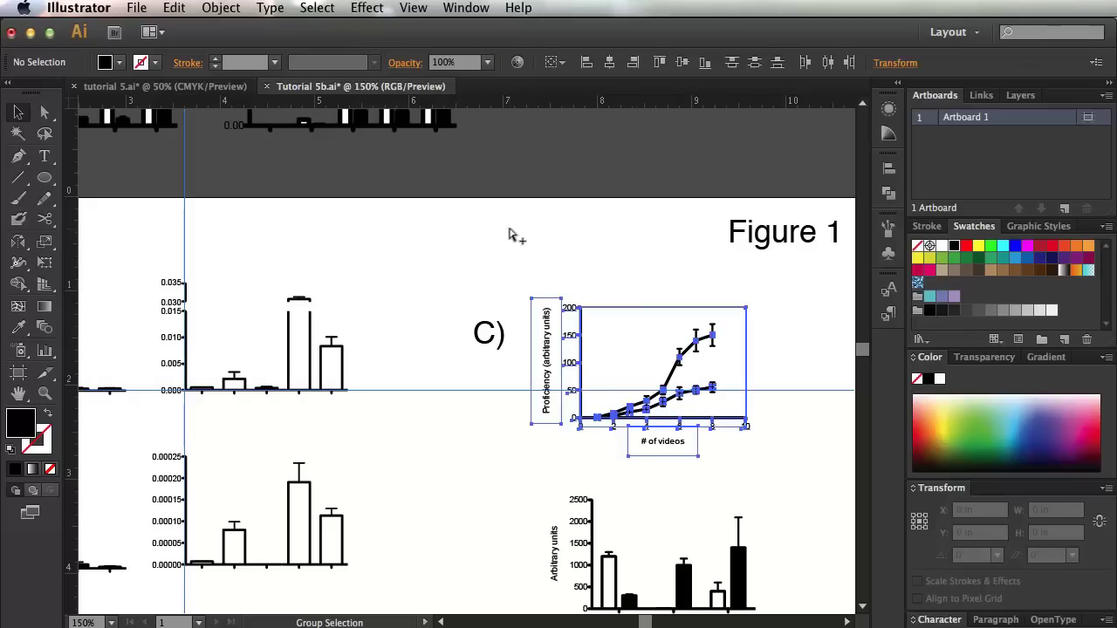
pyautogui.hscroll(-5, 314, 224)
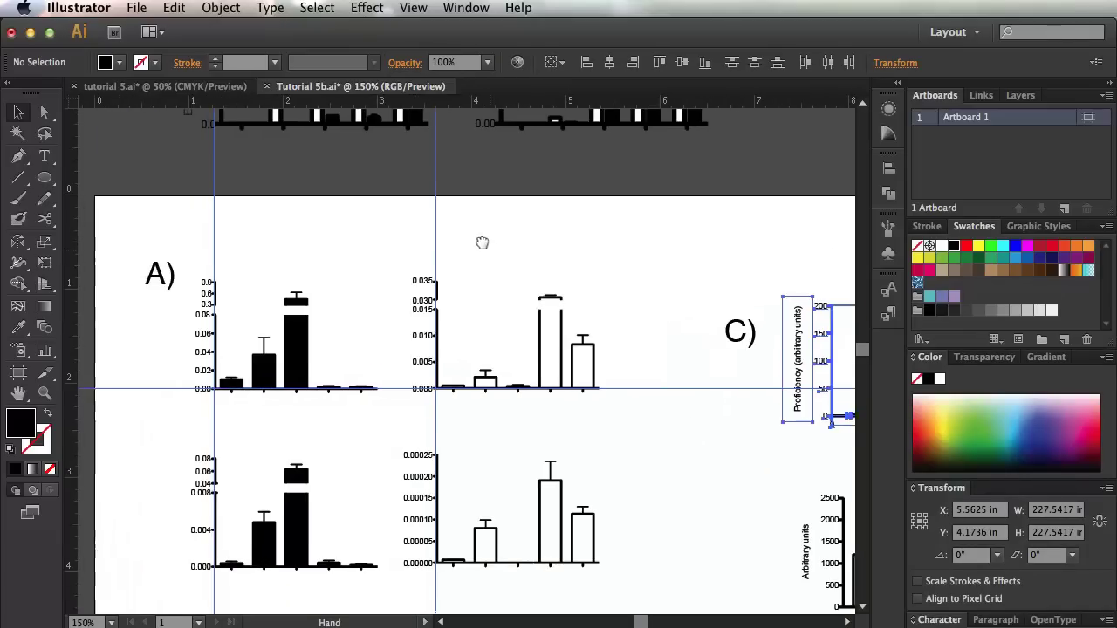
pyautogui.click(184, 208)
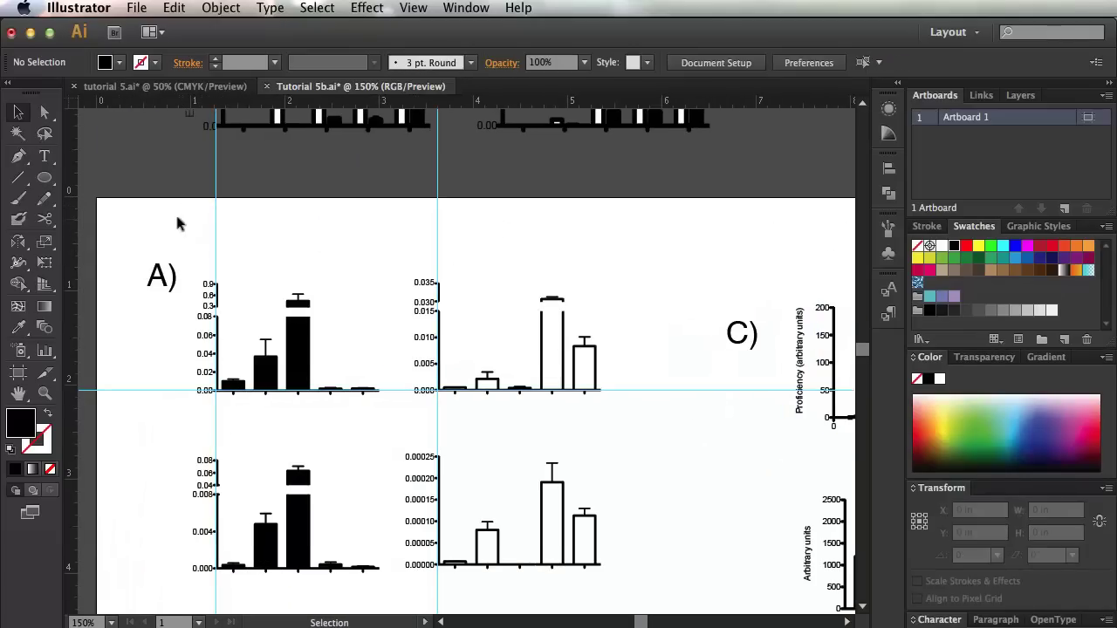
pyautogui.moveTo(169, 192); pyautogui.dragTo(496, 219)
pyautogui.keyDown('shift'); pyautogui.click(646, 390); pyautogui.keyUp('shift')
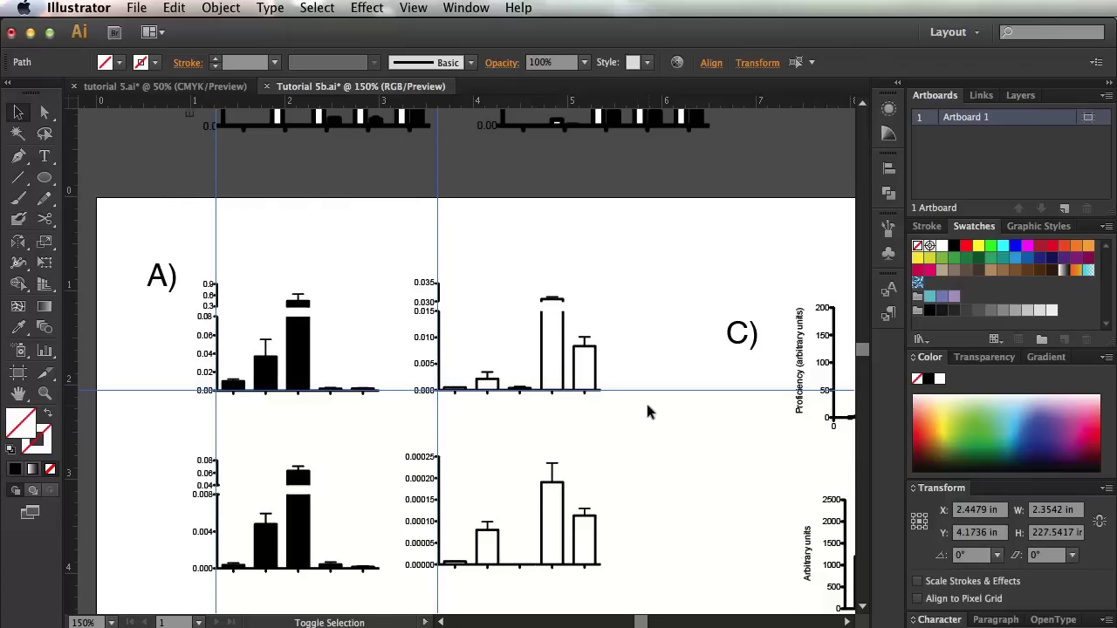
pyautogui.press('super+shift+a')
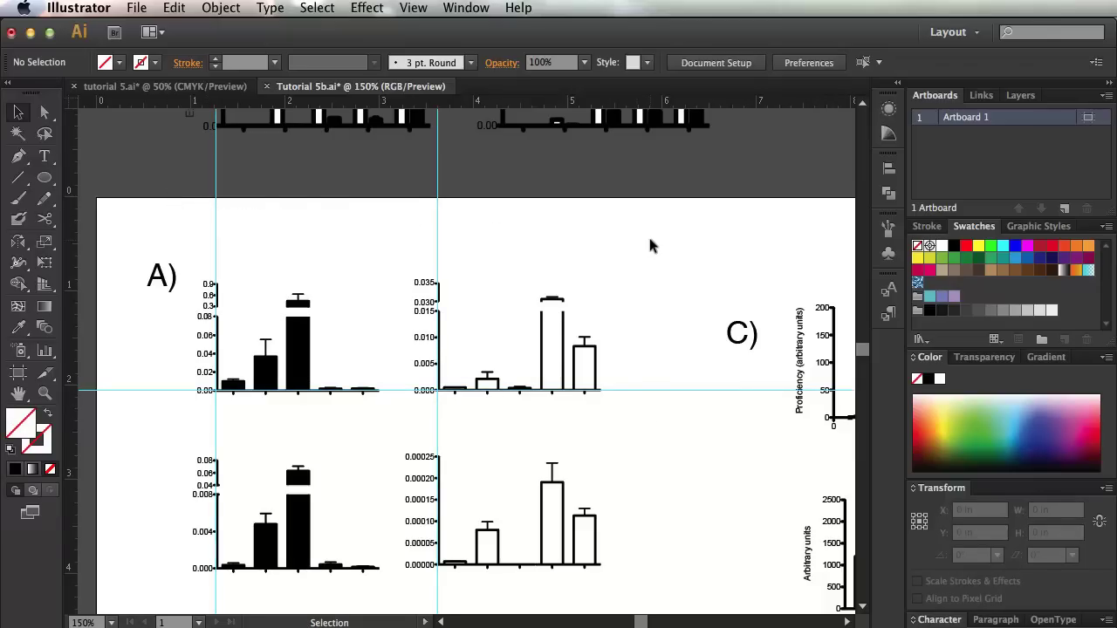
pyautogui.moveTo(704, 248); pyautogui.dragTo(486, 179)
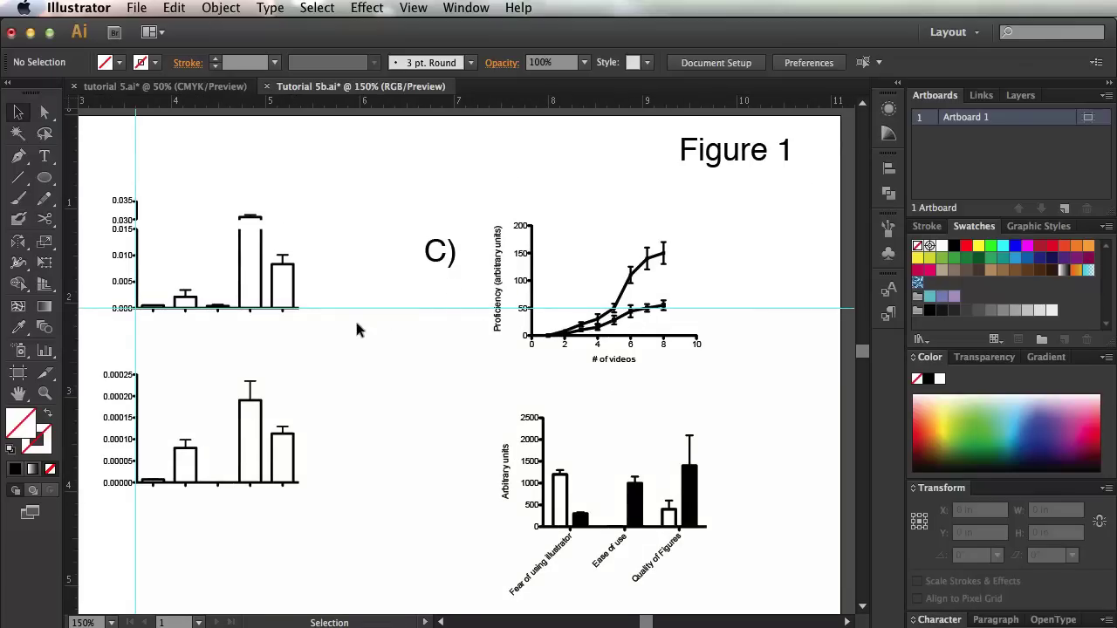
# - Nudge the line chart up and to the left in panel C
pyautogui.doubleClick(623, 288)
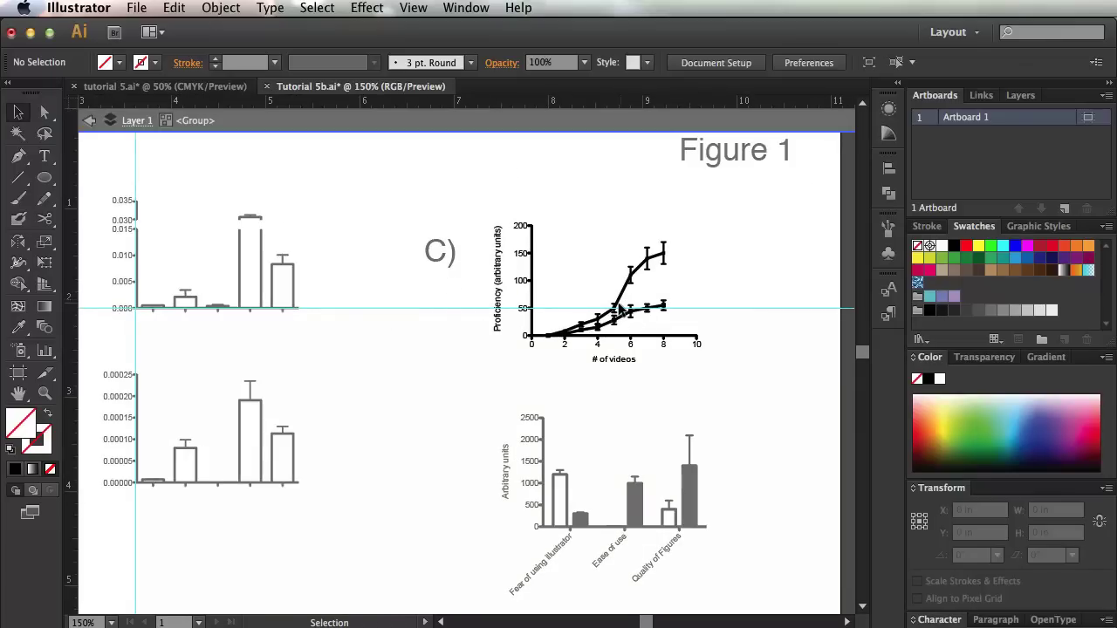
pyautogui.doubleClick(745, 388)
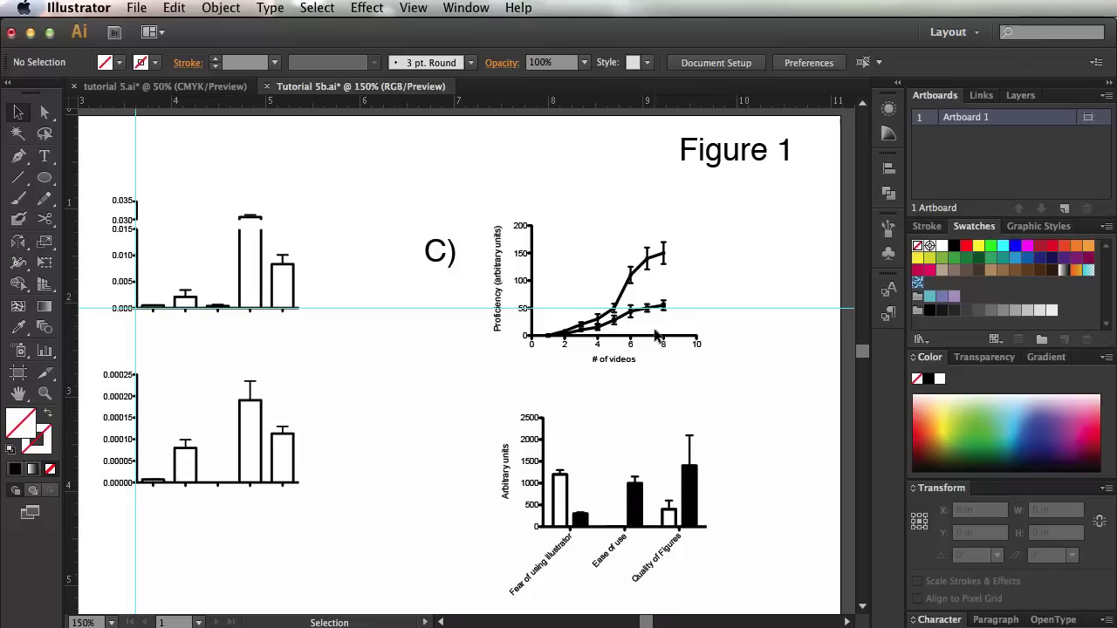
pyautogui.moveTo(660, 343); pyautogui.dragTo(650, 316)
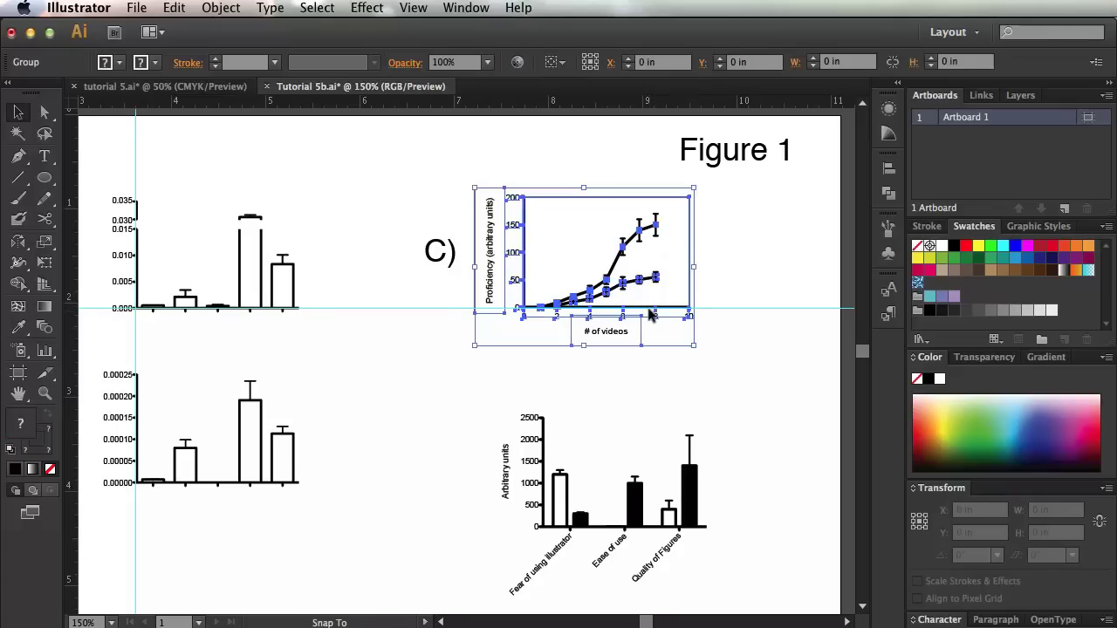
pyautogui.click(730, 371)
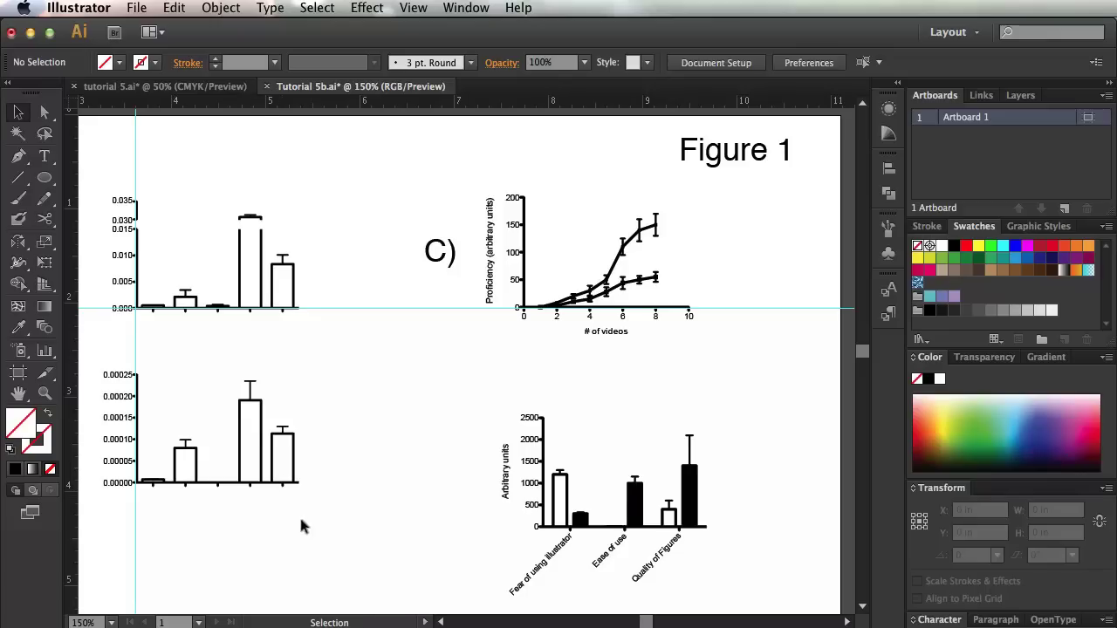
# - Add guides along the line chart's y-axis and lower baseline, and snap the bar chart onto them
pyautogui.moveTo(71, 217); pyautogui.dragTo(524, 250)
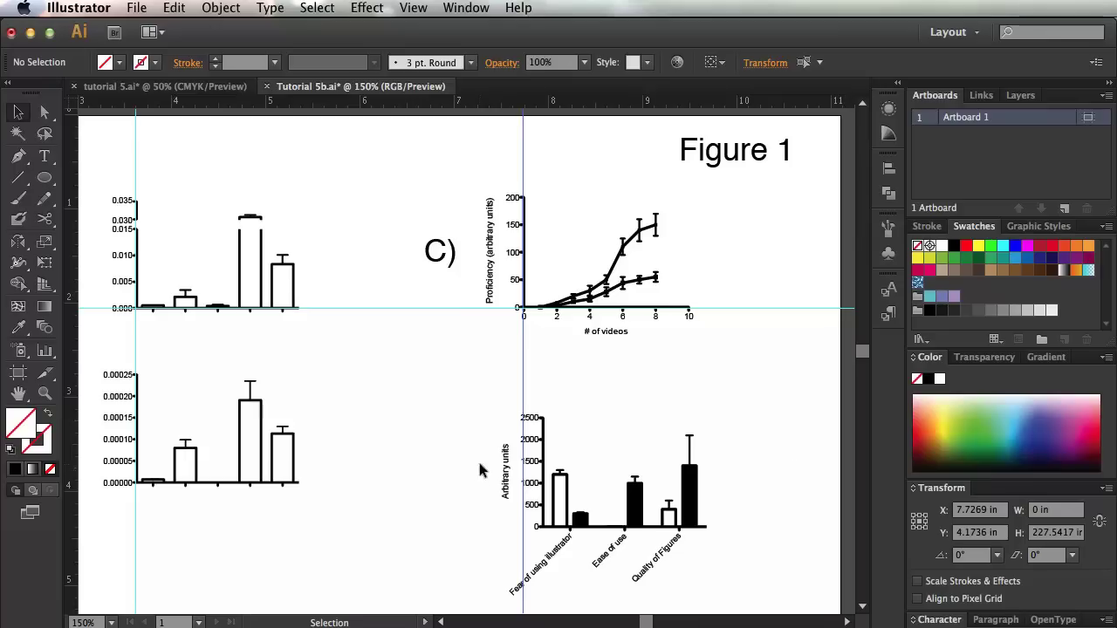
pyautogui.moveTo(329, 104); pyautogui.dragTo(344, 479)
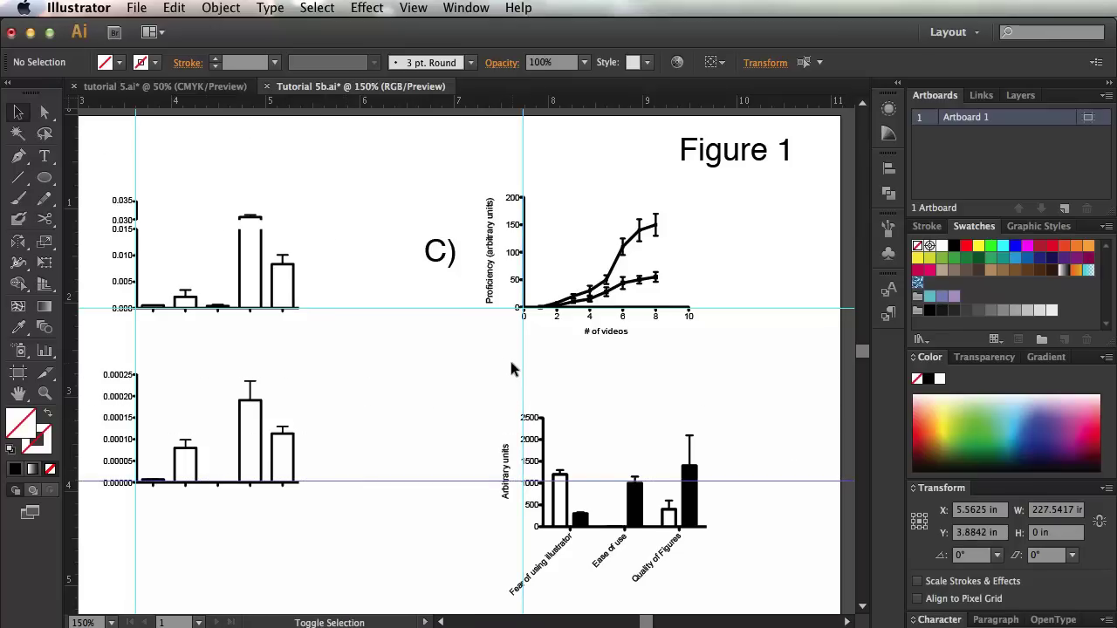
pyautogui.click(535, 366)
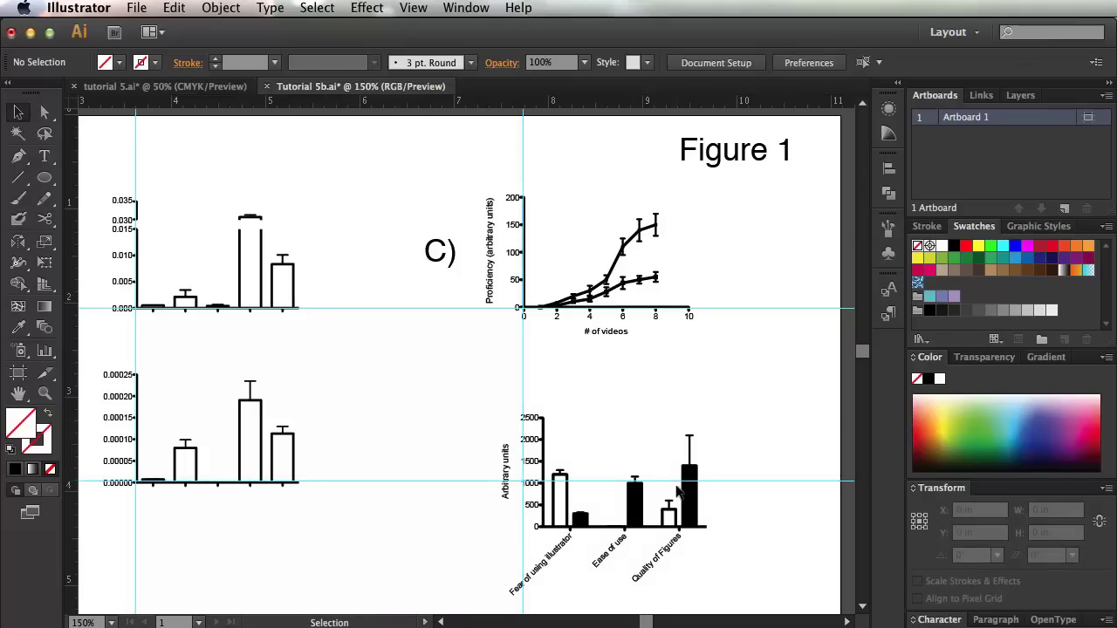
pyautogui.moveTo(696, 504); pyautogui.dragTo(674, 460)
pyautogui.click(823, 536)
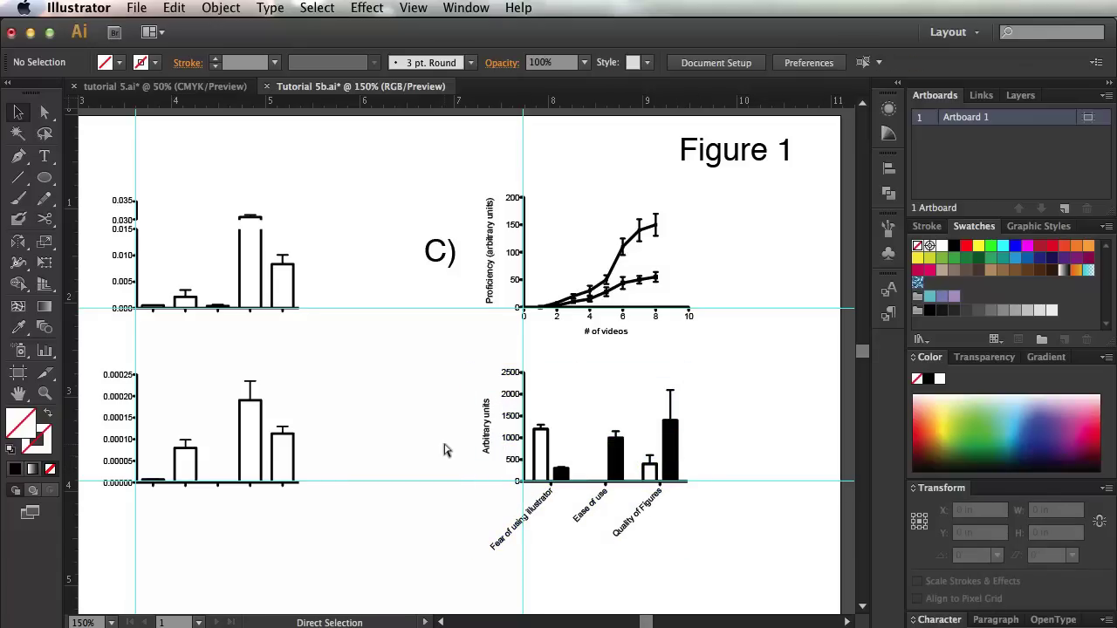
pyautogui.press('super+minus')
pyautogui.press('super+minus')
# - Select the A) and C) panel labels and show the Align panel from the Window menu
pyautogui.moveTo(417, 350); pyautogui.dragTo(580, 429)
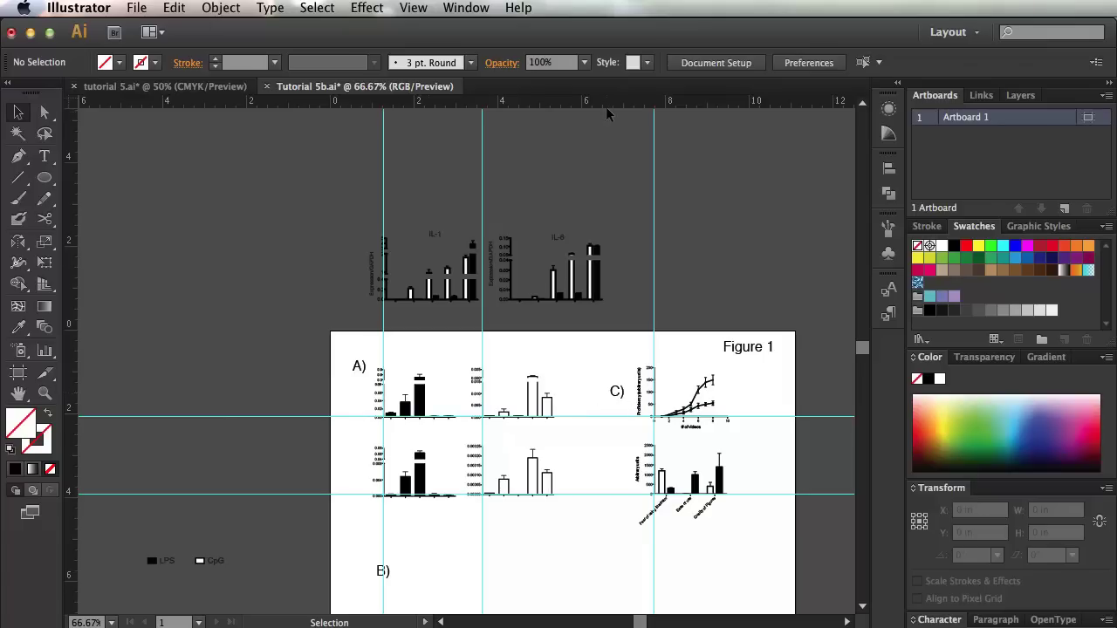
pyautogui.click(358, 369)
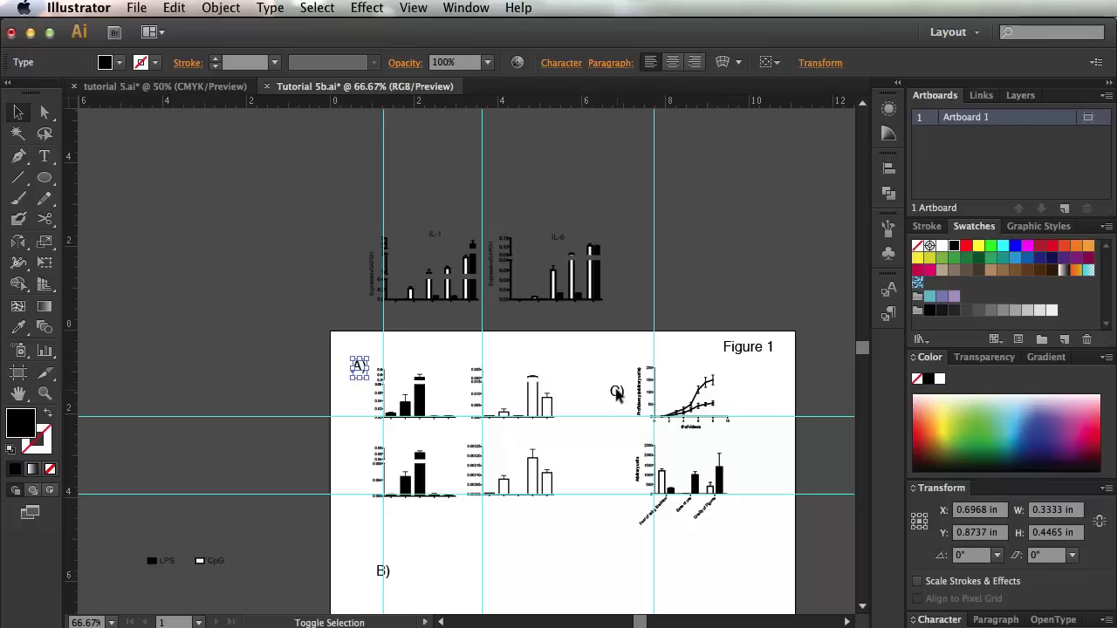
pyautogui.keyDown('shift'); pyautogui.click(616, 393); pyautogui.keyUp('shift')
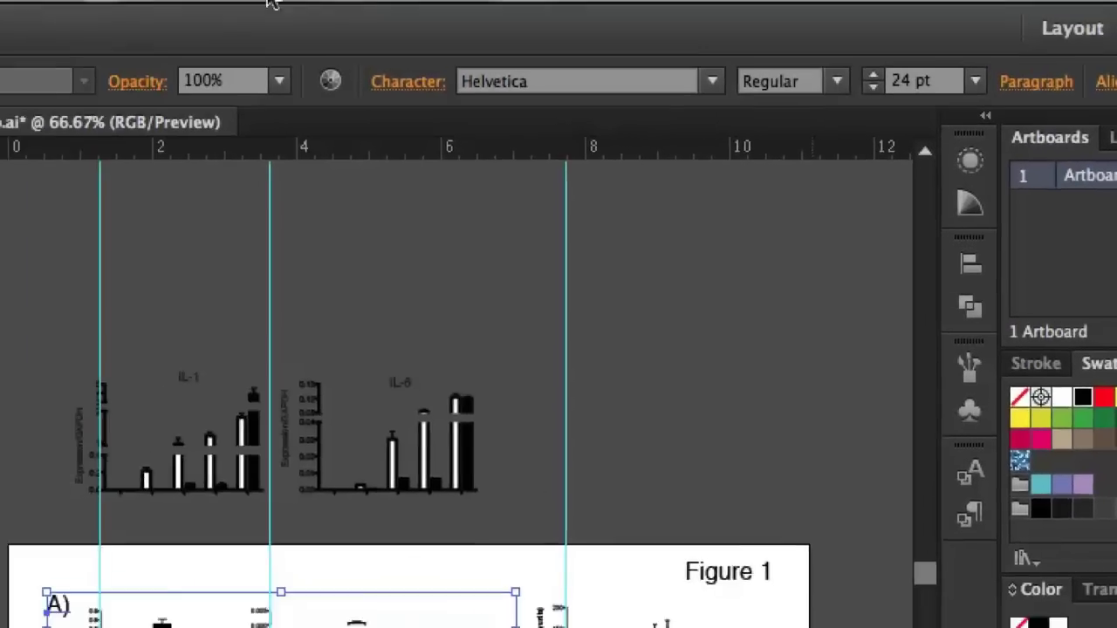
pyautogui.click(413, 11)
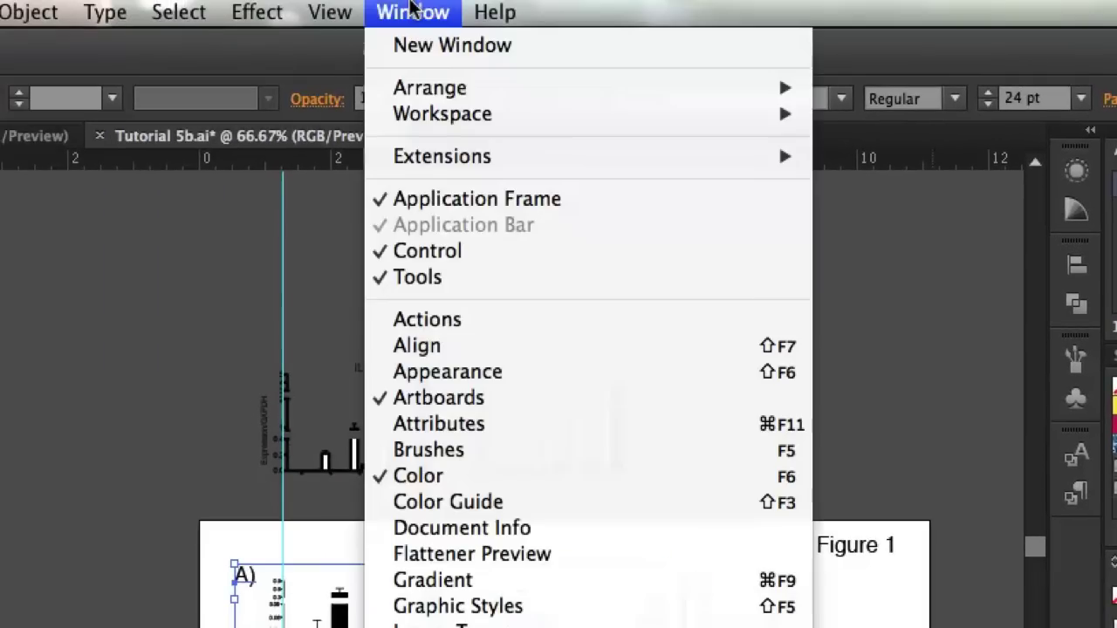
pyautogui.click(456, 346)
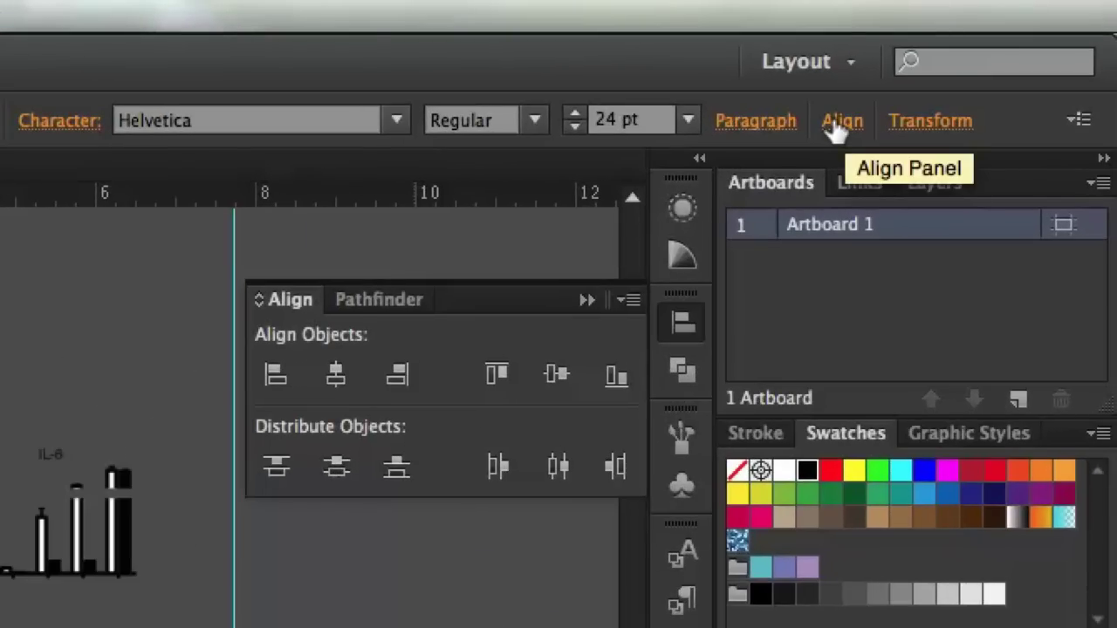
# - Try aligning the A) and C) labels by top edges, then undo it
pyautogui.click(840, 122)
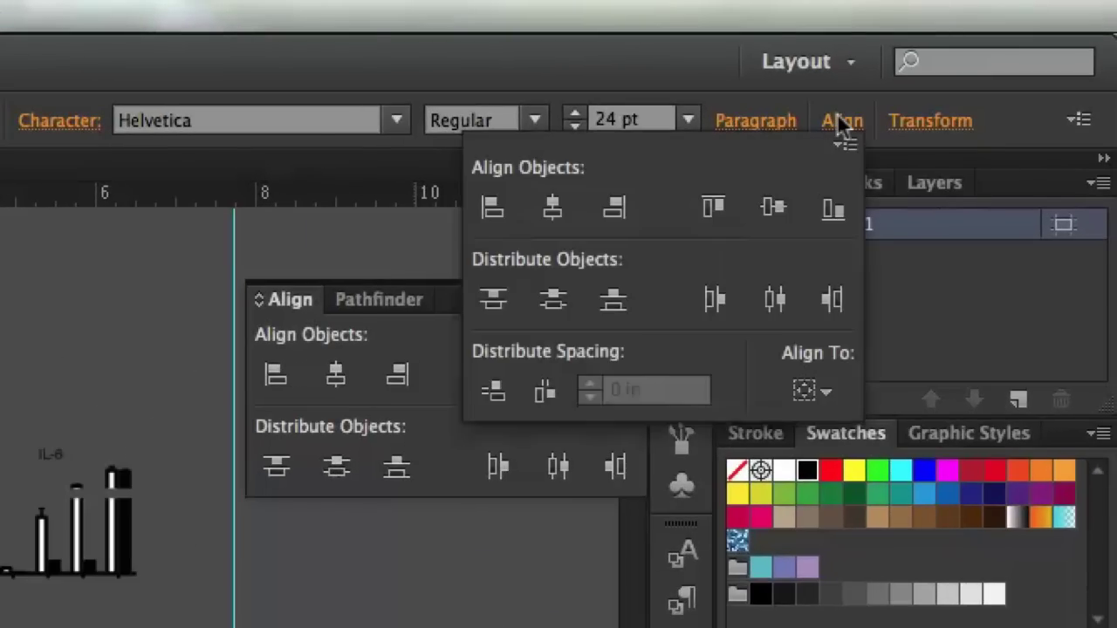
pyautogui.click(839, 122)
pyautogui.click(337, 366)
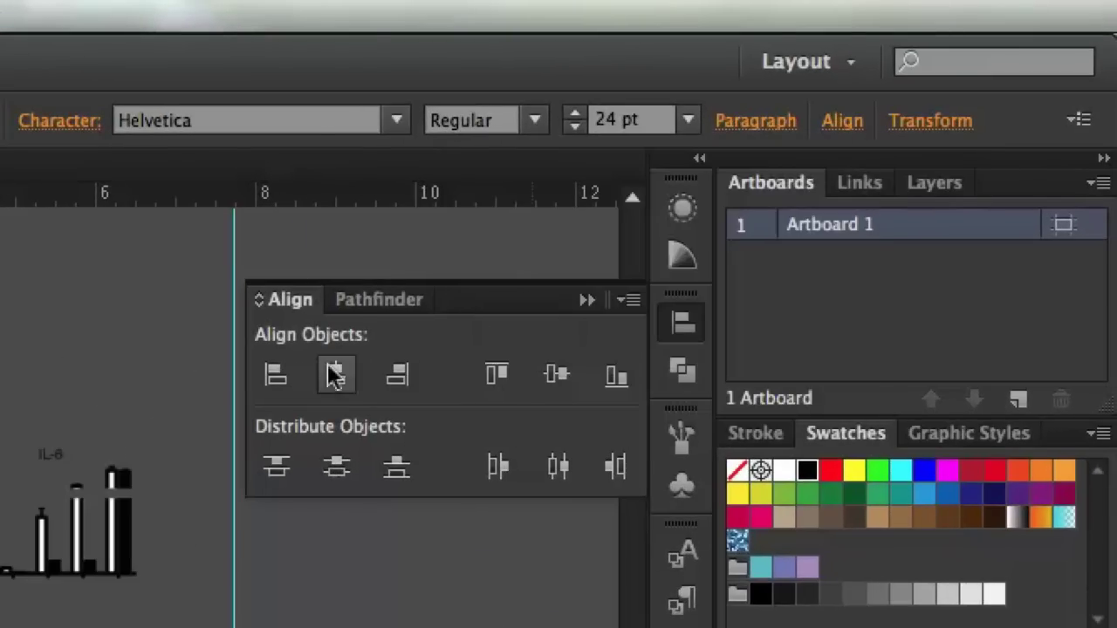
pyautogui.click(273, 375)
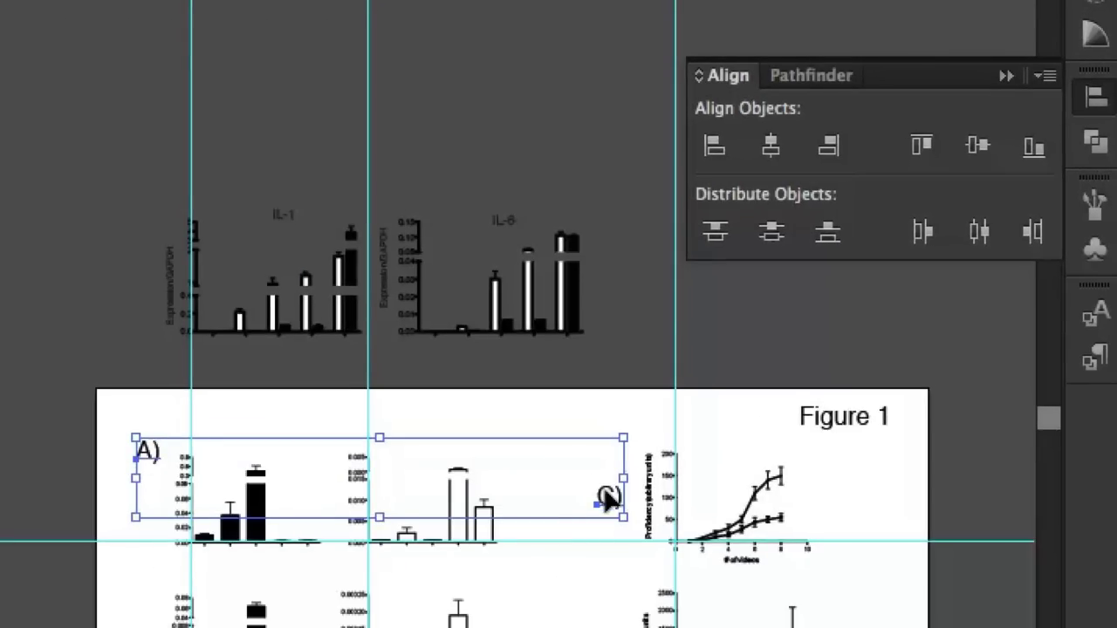
pyautogui.click(921, 146)
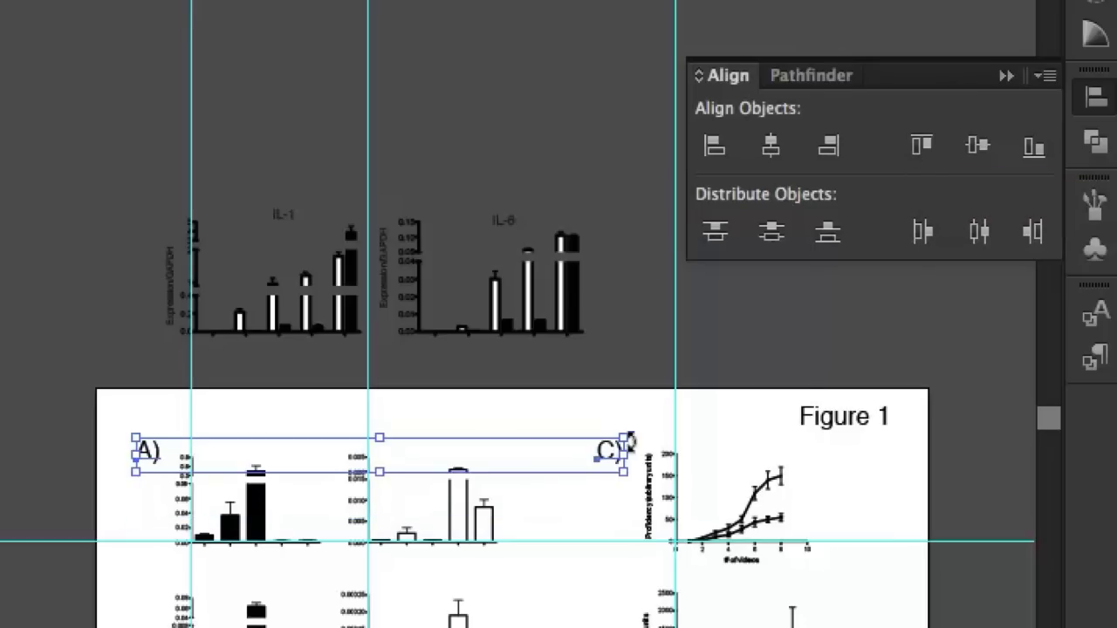
pyautogui.hotkey('ctrl', 'shift', 'a')
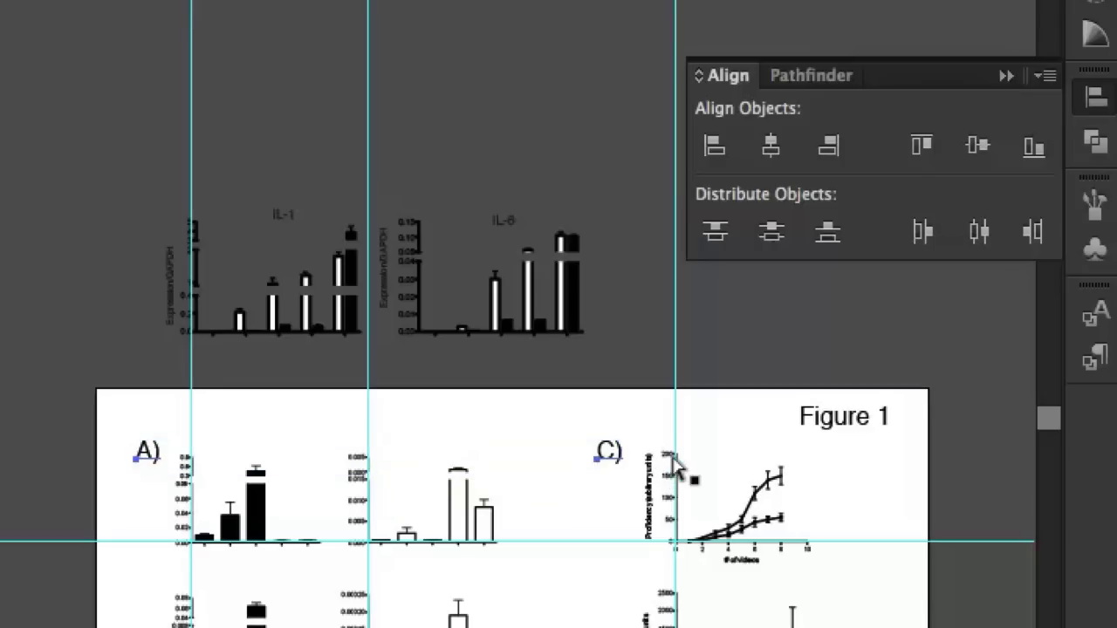
pyautogui.hotkey('ctrl', 'z')
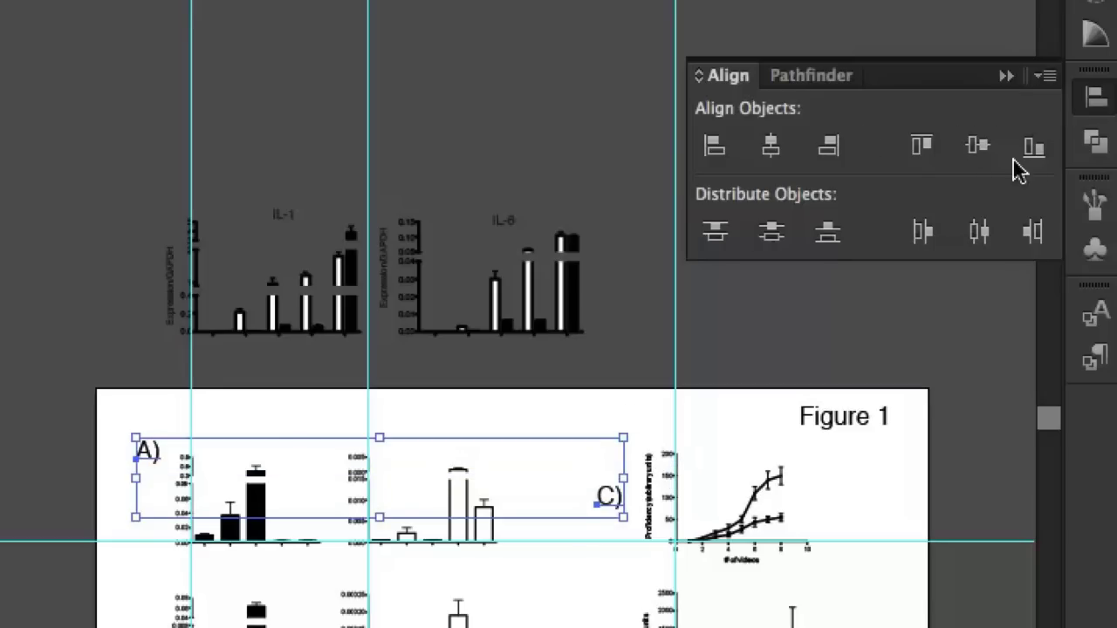
# - Try vertical center alignment, undo it, and settle on Align Top Edges for A) and C)
pyautogui.click(922, 146)
pyautogui.click(1033, 150)
pyautogui.click(977, 148)
pyautogui.click(979, 148)
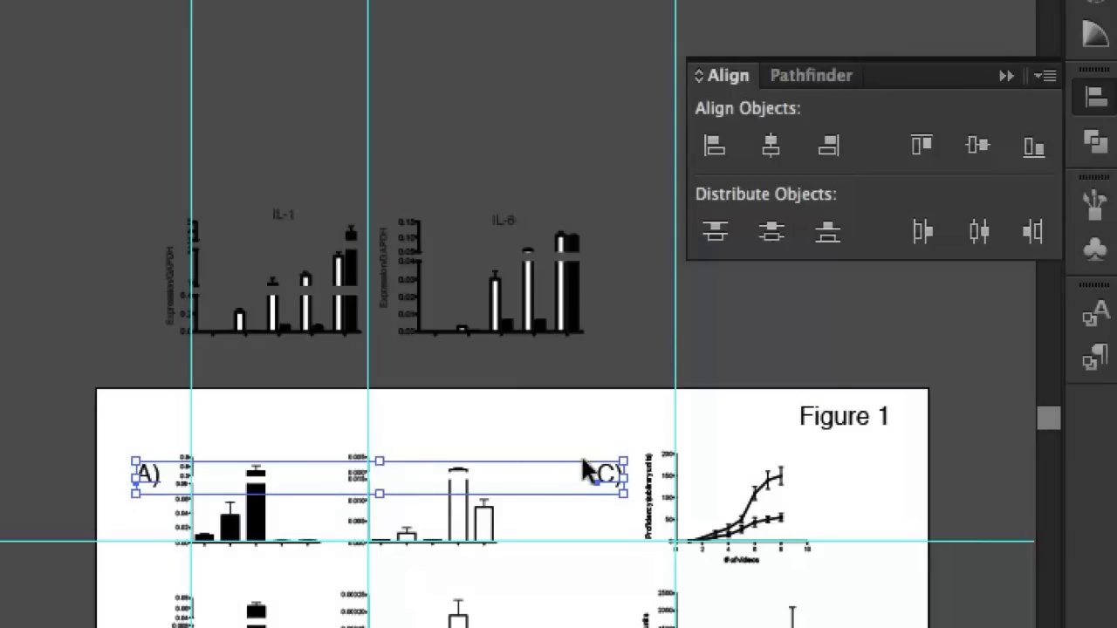
pyautogui.hotkey('ctrl', 'z')
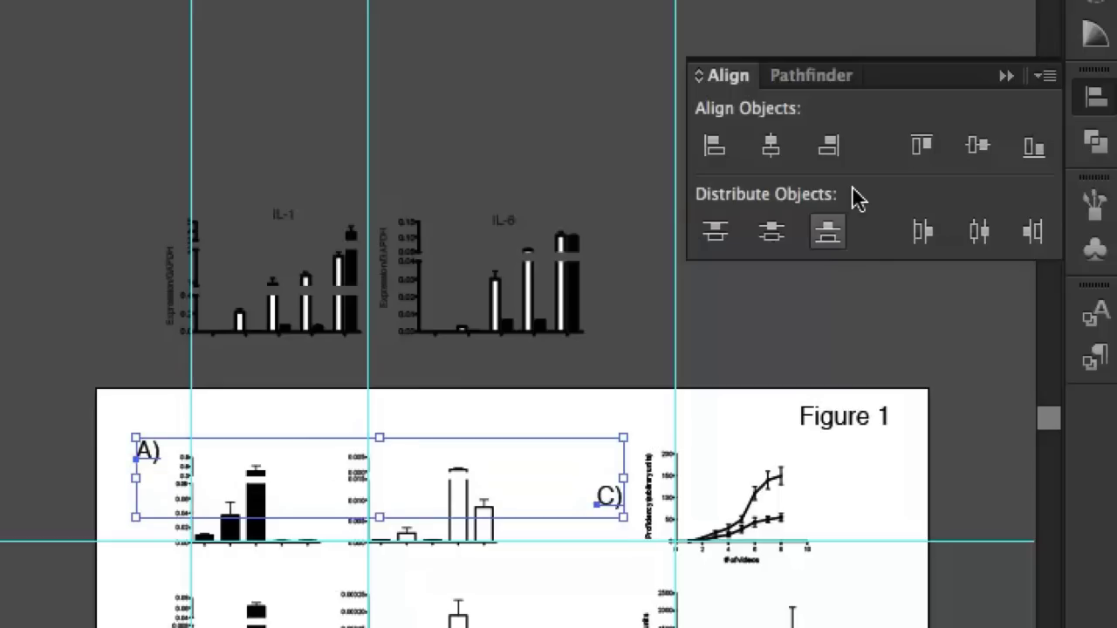
pyautogui.click(922, 144)
pyautogui.click(686, 317)
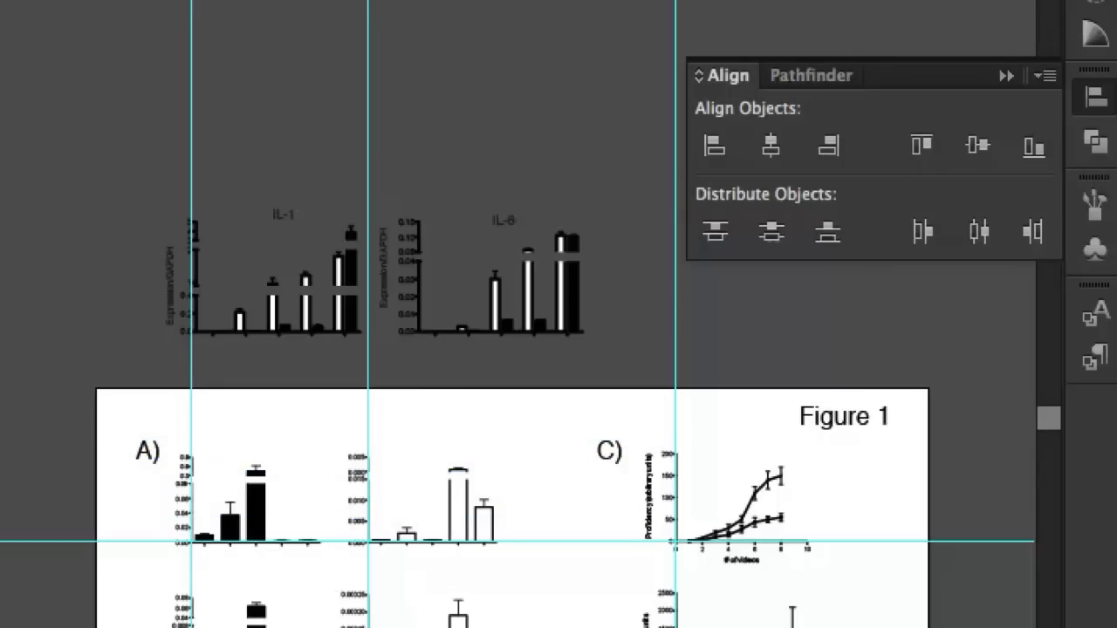
# - Zoom to the Arbitrary units bar chart and delete its three slanted category labels
pyautogui.press('super+equal')
pyautogui.press('super+equal')
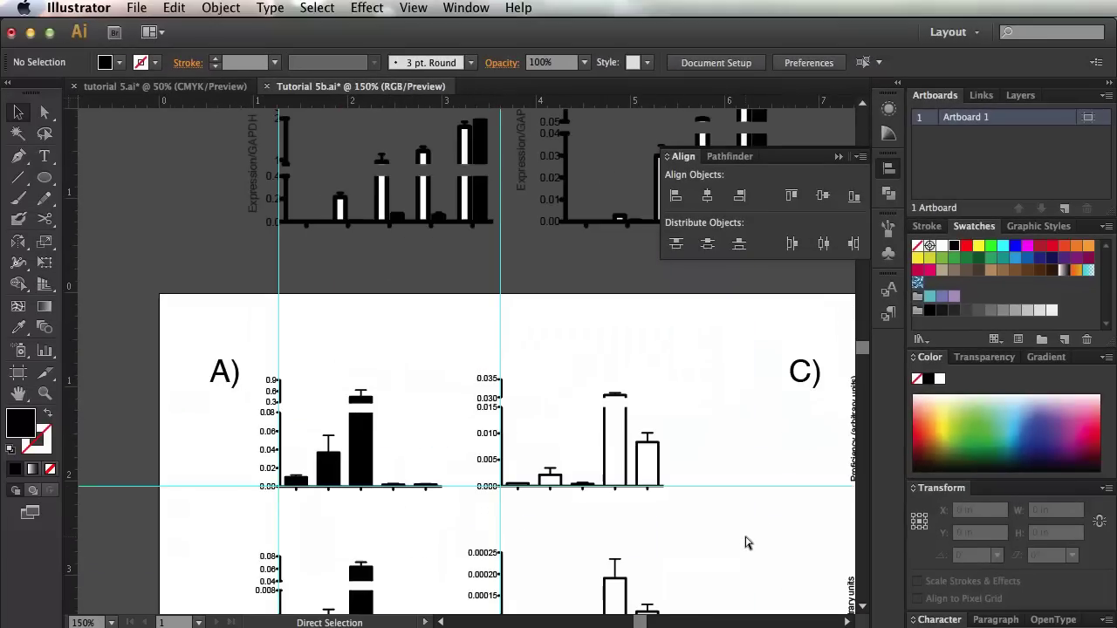
pyautogui.moveTo(787, 542); pyautogui.dragTo(463, 207)
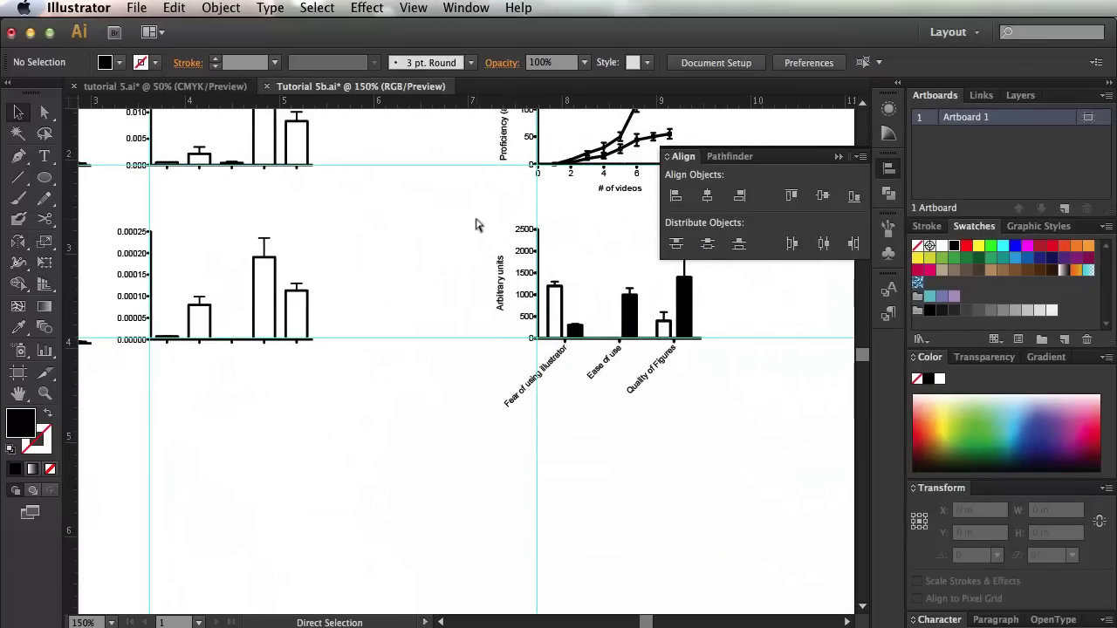
pyautogui.press('super+equal')
pyautogui.moveTo(661, 325); pyautogui.dragTo(479, 413)
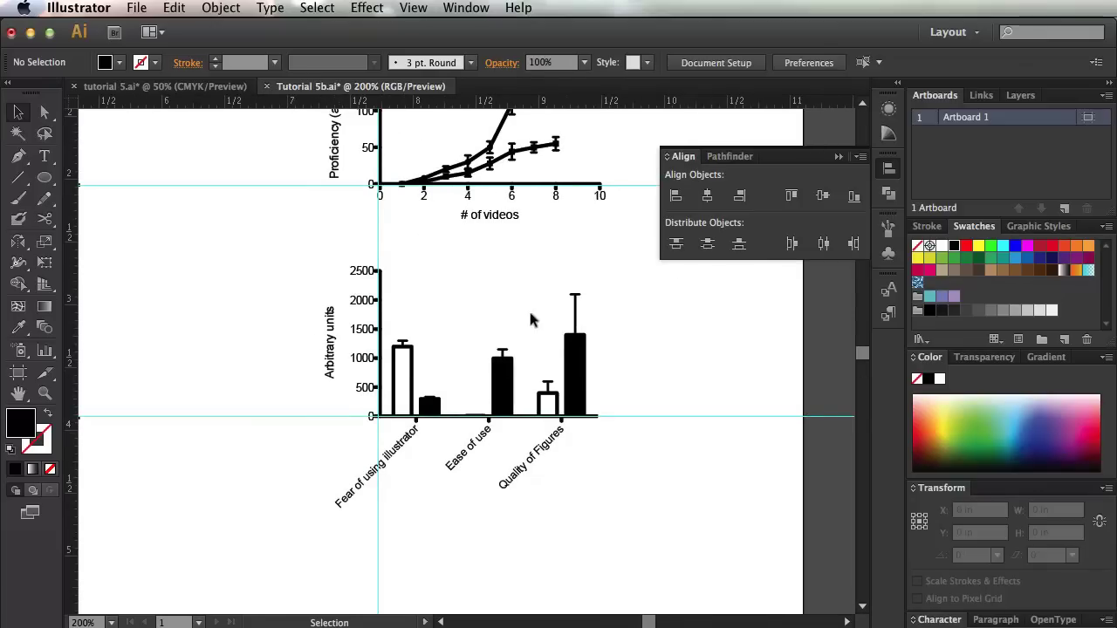
pyautogui.click(397, 461)
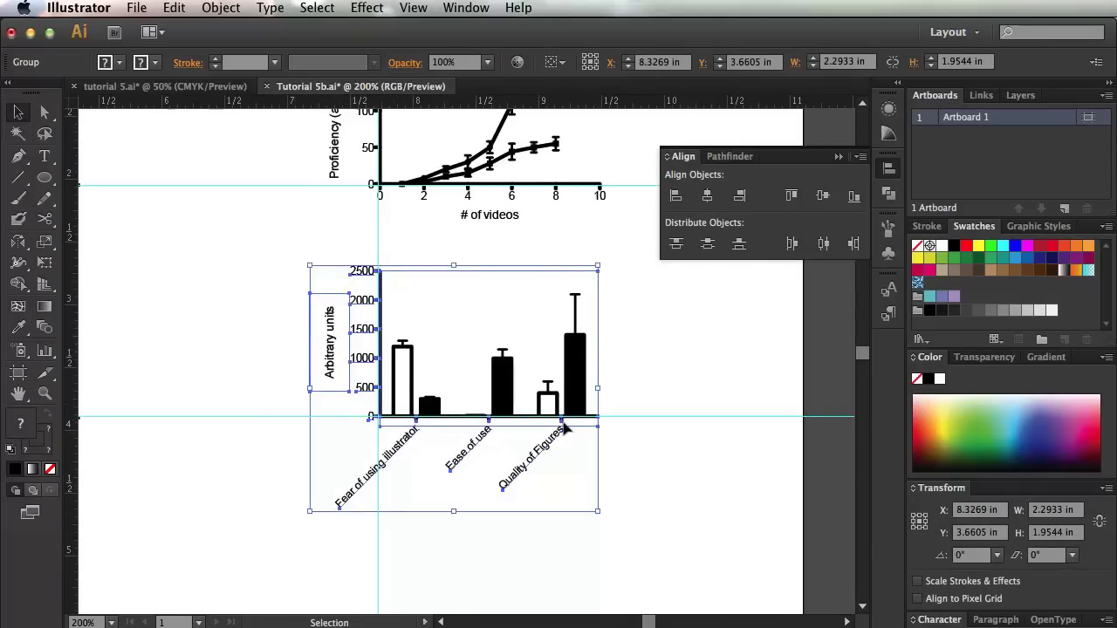
pyautogui.keyDown('shift'); pyautogui.keyDown('super'); pyautogui.click(583, 358); pyautogui.keyUp('super'); pyautogui.keyUp('shift')
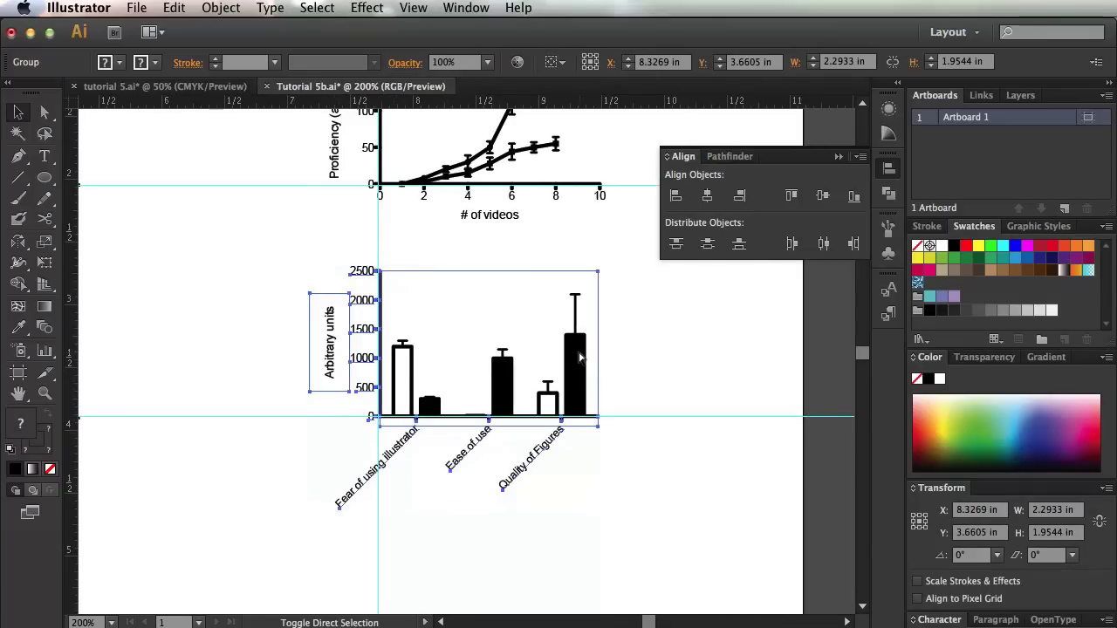
pyautogui.keyDown('shift'); pyautogui.keyDown('super'); pyautogui.click(580, 358); pyautogui.keyUp('super'); pyautogui.keyUp('shift')
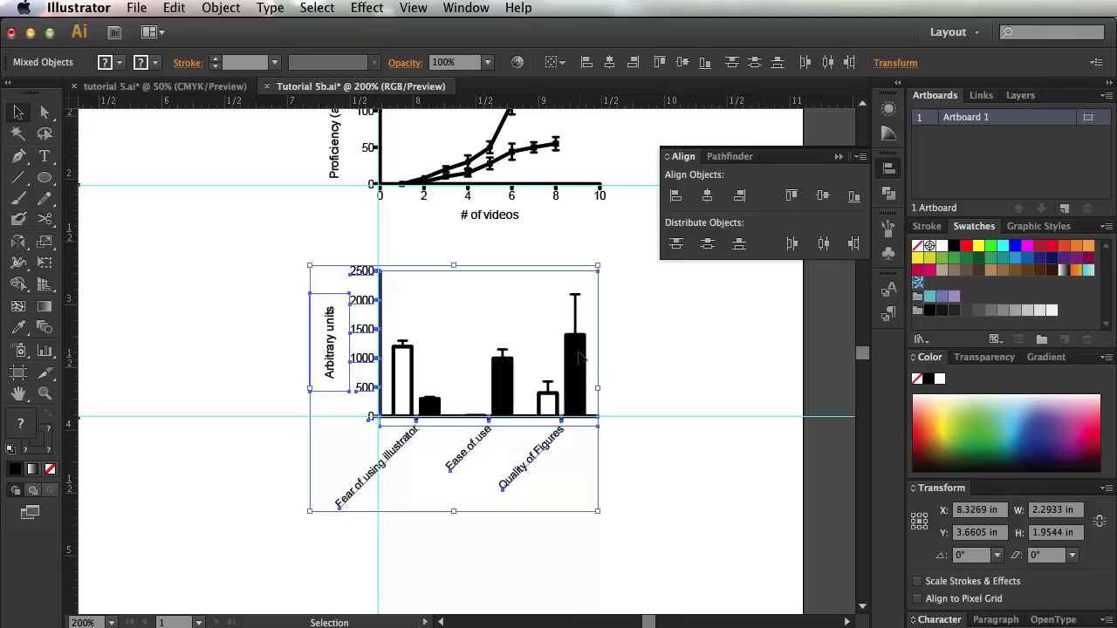
pyautogui.moveTo(249, 453); pyautogui.dragTo(616, 520)
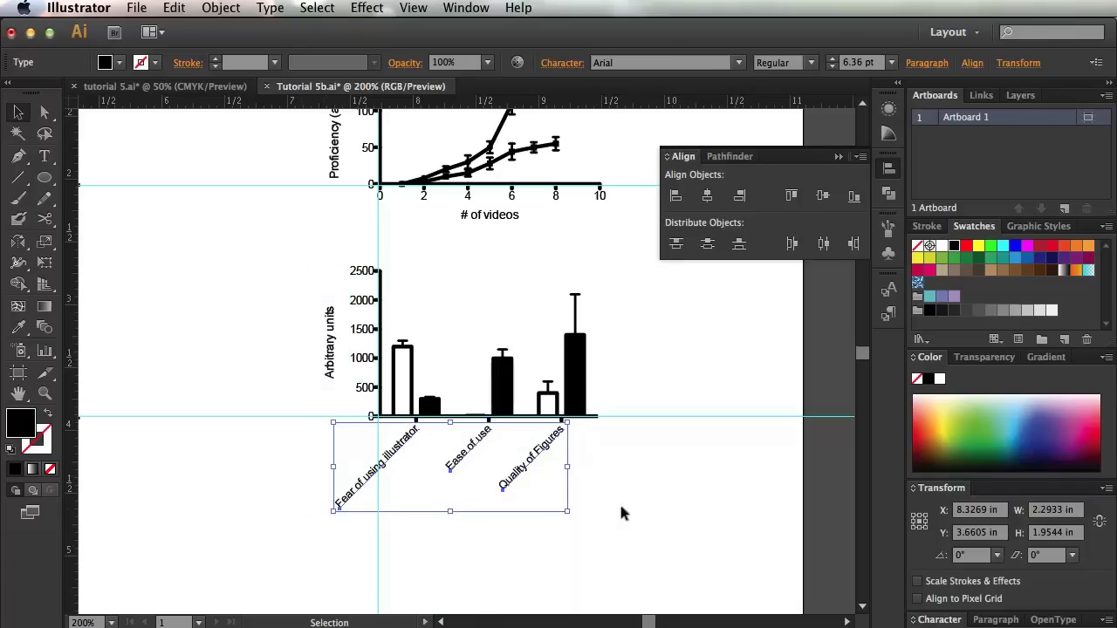
pyautogui.press('Delete')
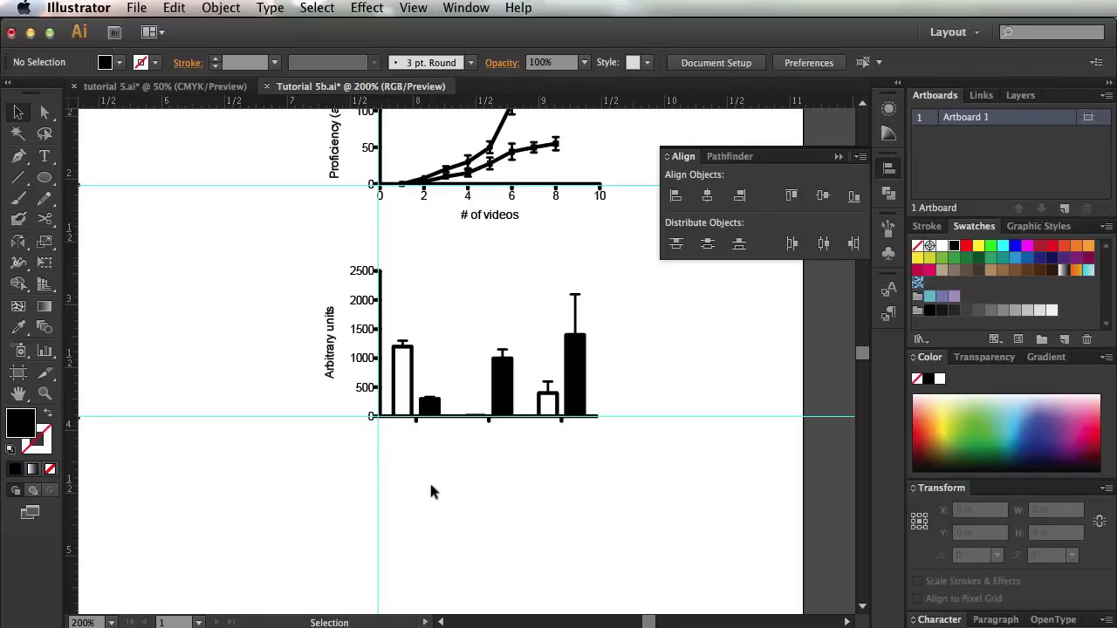
# - Type upright labels A and B under the first two bar pairs
pyautogui.press('t')
pyautogui.click(420, 459)
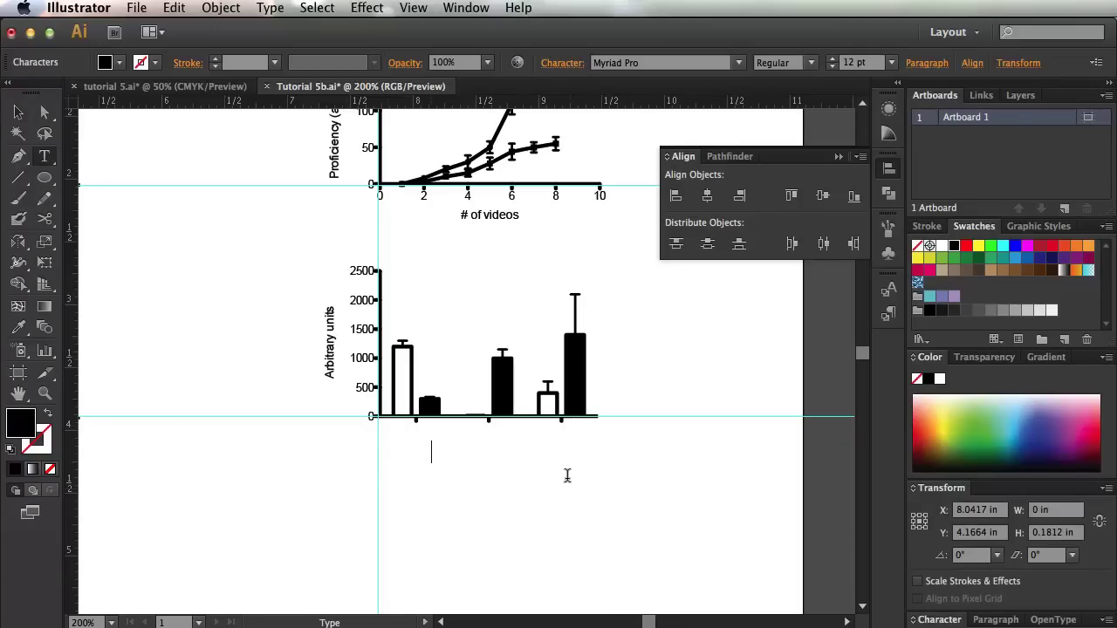
pyautogui.write('A')
pyautogui.press('Escape')
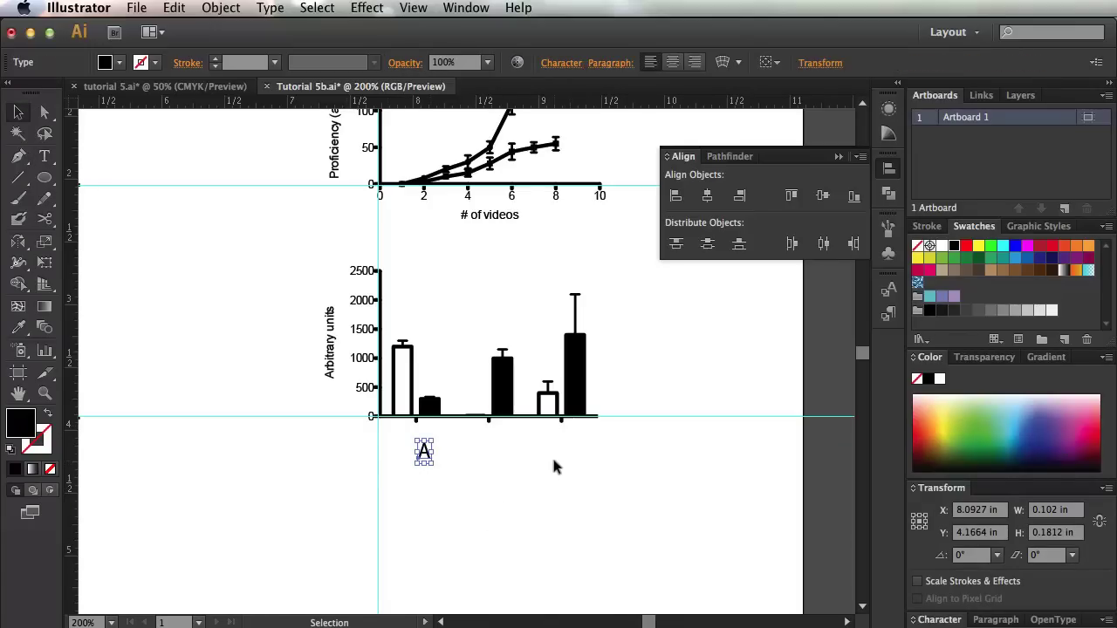
pyautogui.press('t')
pyautogui.click(518, 447)
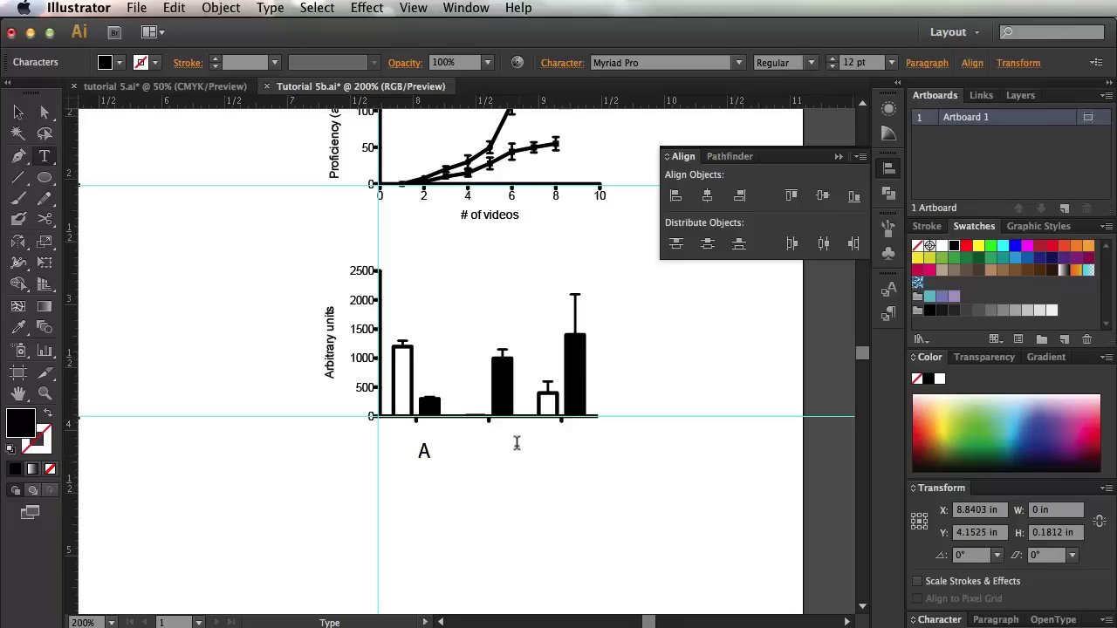
pyautogui.write('B')
pyautogui.press('Escape')
# - Add the C label beneath the third bar pair
pyautogui.click(608, 443)
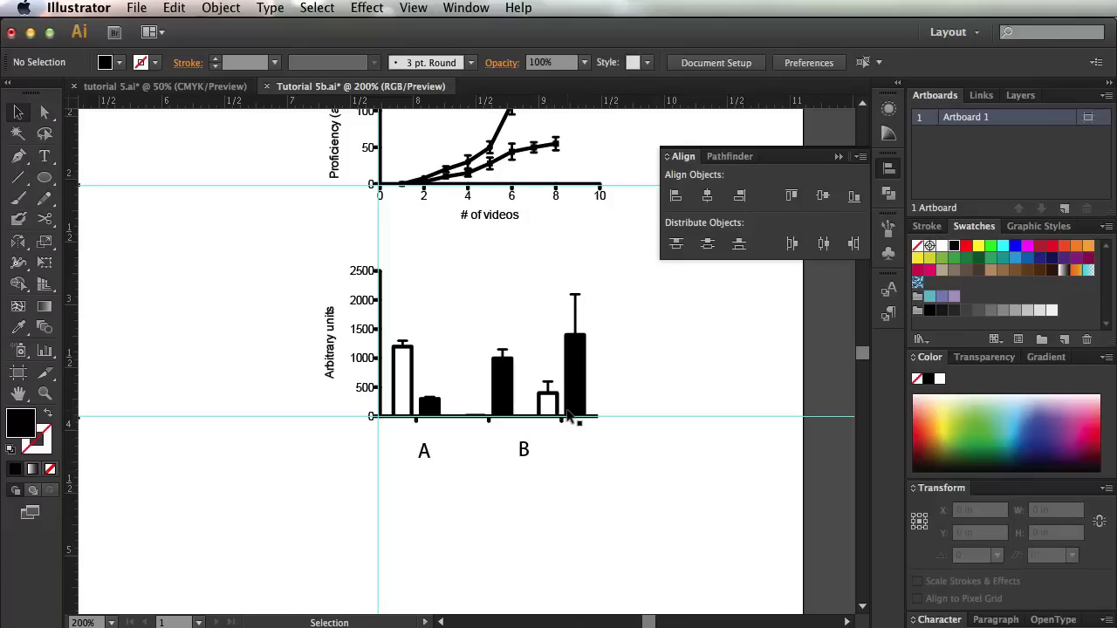
pyautogui.press('a')
pyautogui.press('t')
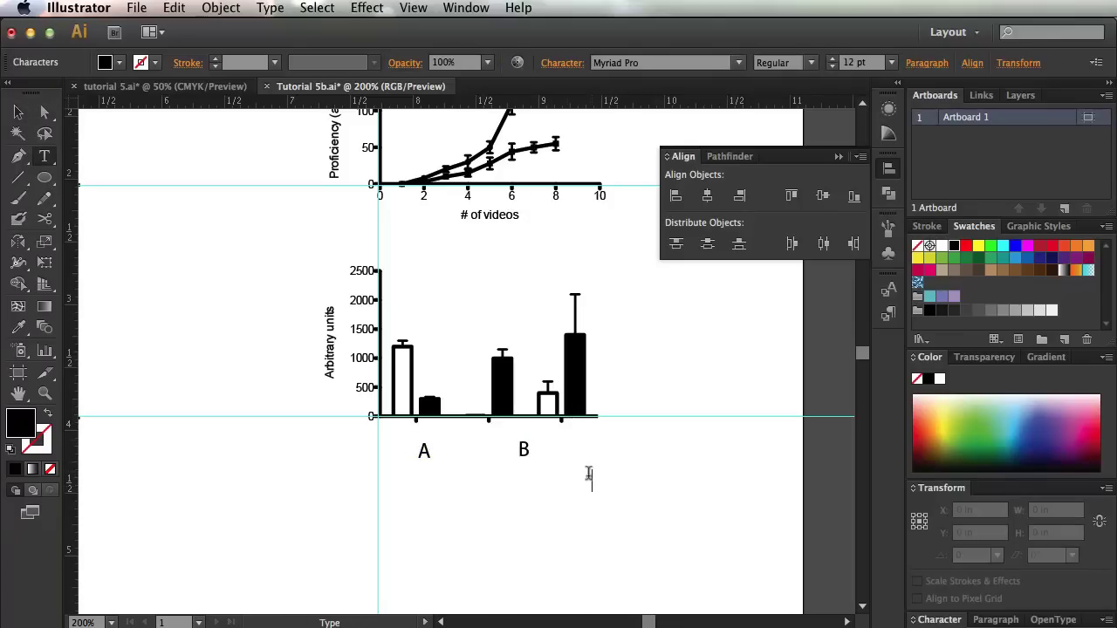
pyautogui.click(588, 474)
pyautogui.press('Escape')
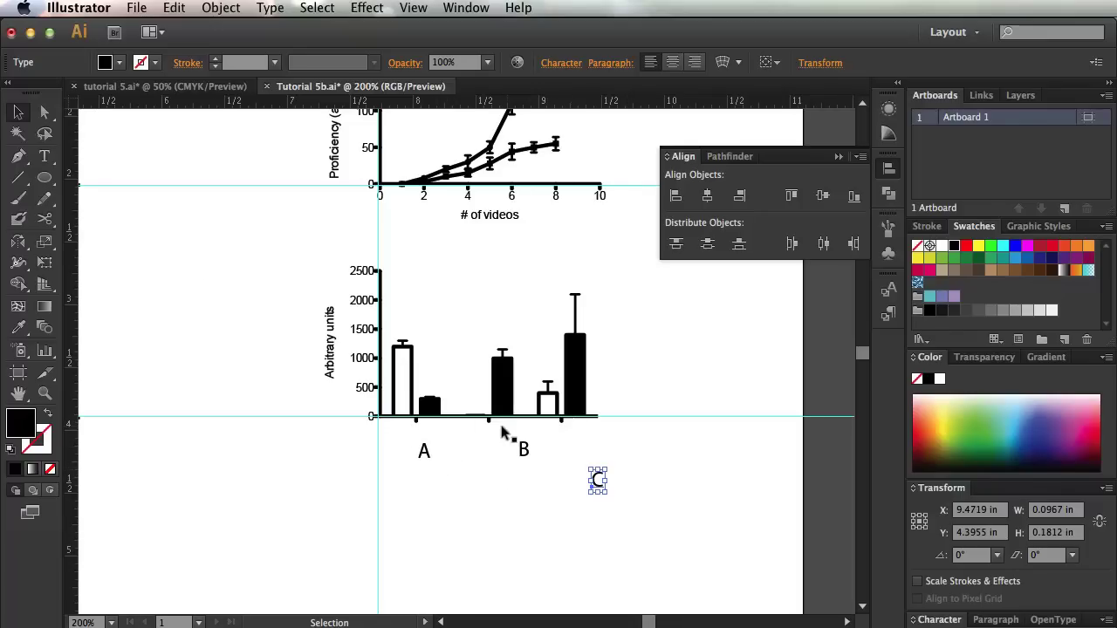
# - Drag A, B and C under their tick marks, enable Smart Guides, and level C and B with A
pyautogui.moveTo(424, 456); pyautogui.dragTo(417, 440)
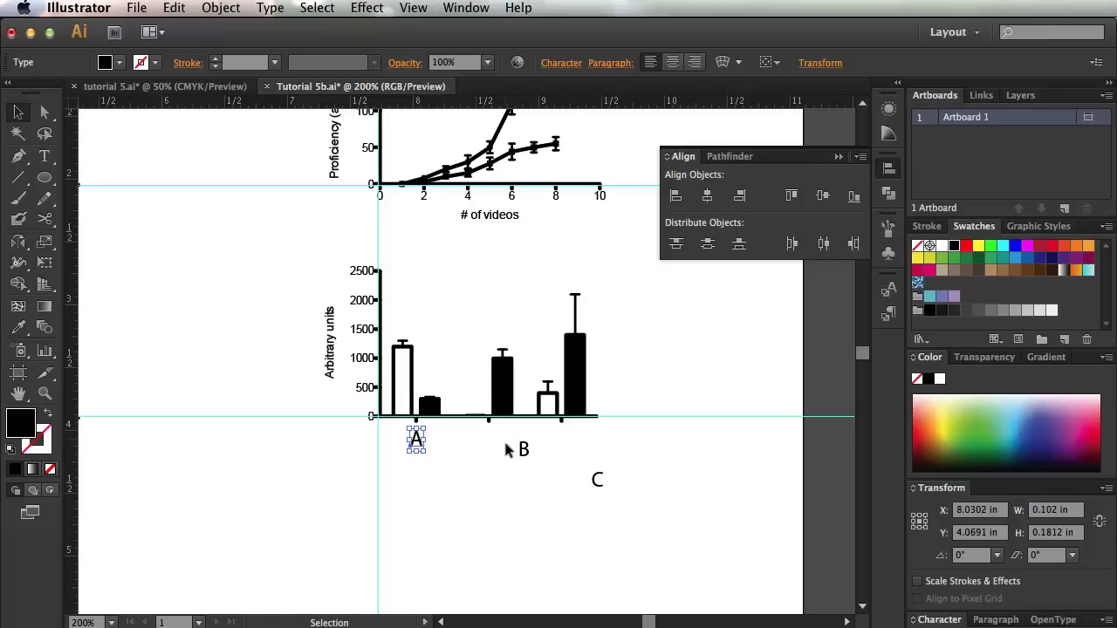
pyautogui.moveTo(522, 454); pyautogui.dragTo(489, 439)
pyautogui.moveTo(590, 480); pyautogui.dragTo(560, 443)
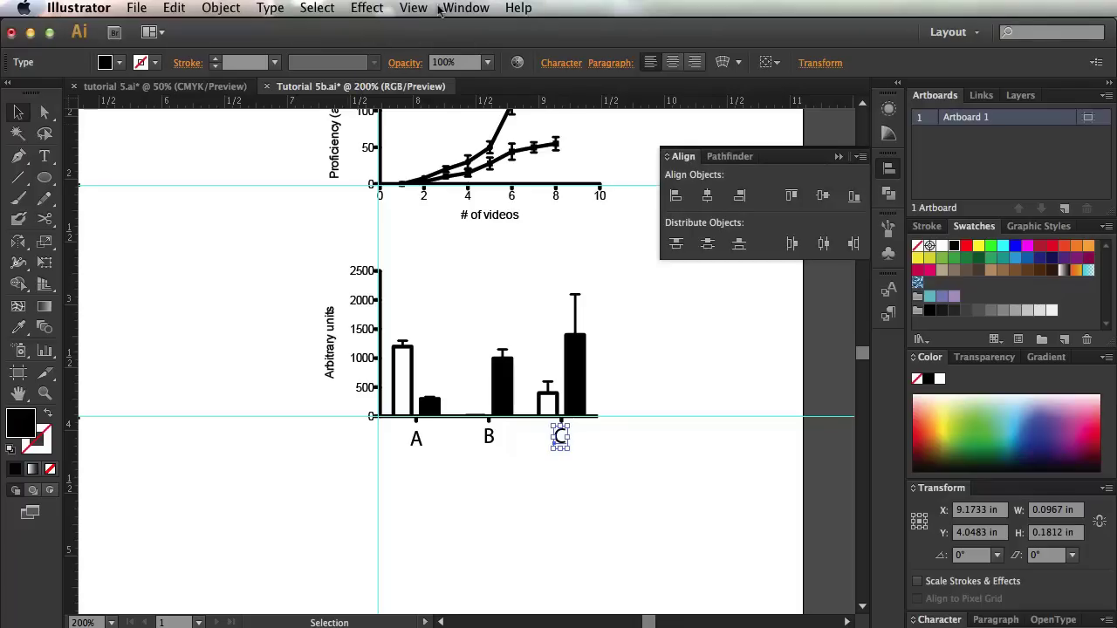
pyautogui.click(466, 8)
pyautogui.moveTo(413, 8)
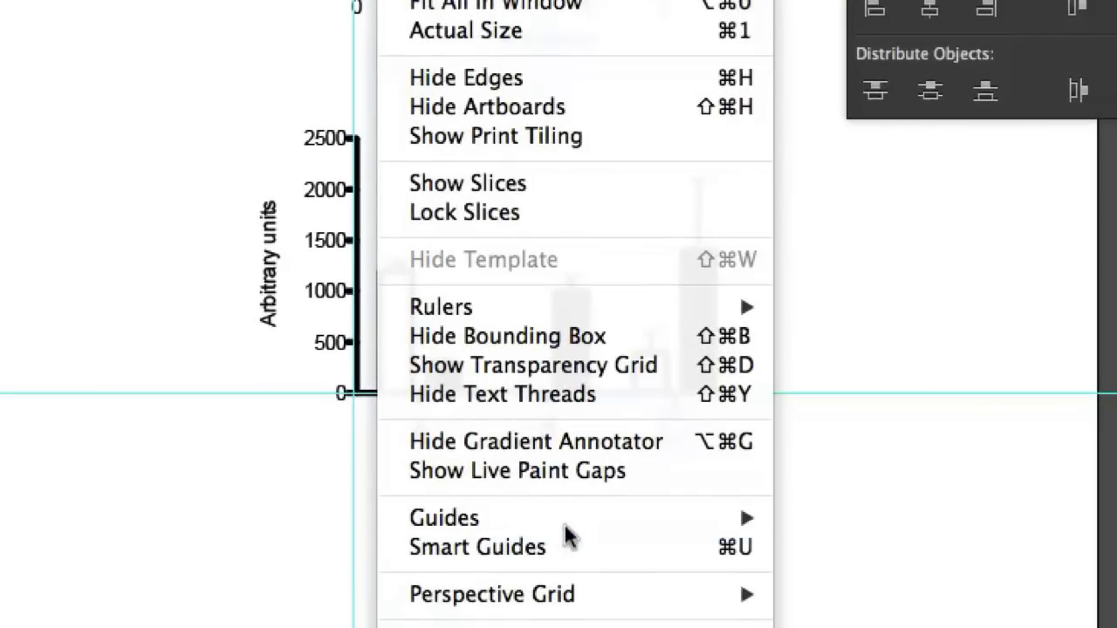
pyautogui.click(635, 548)
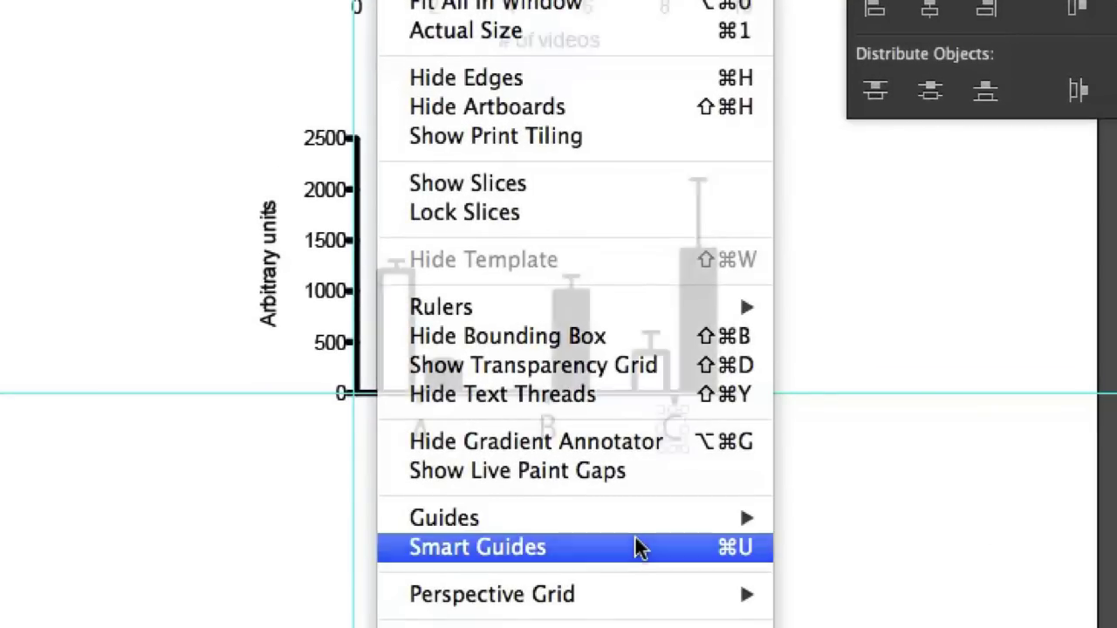
pyautogui.moveTo(676, 434)
pyautogui.mouseDown()
pyautogui.moveTo(673, 448)
pyautogui.moveTo(666, 439)
pyautogui.mouseUp()
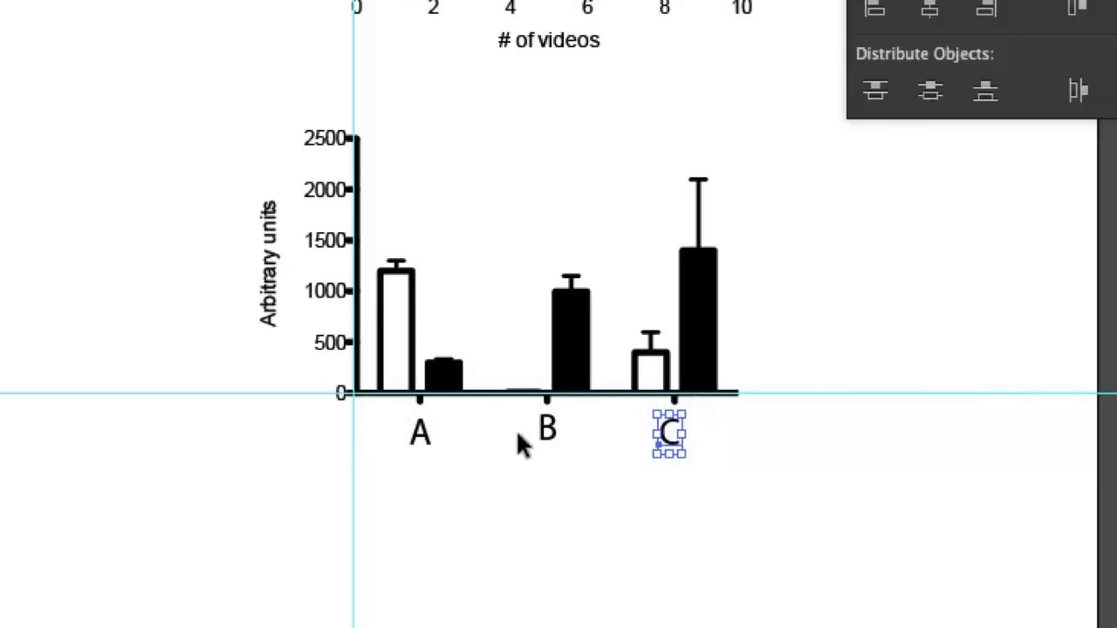
pyautogui.moveTo(550, 436); pyautogui.dragTo(546, 440)
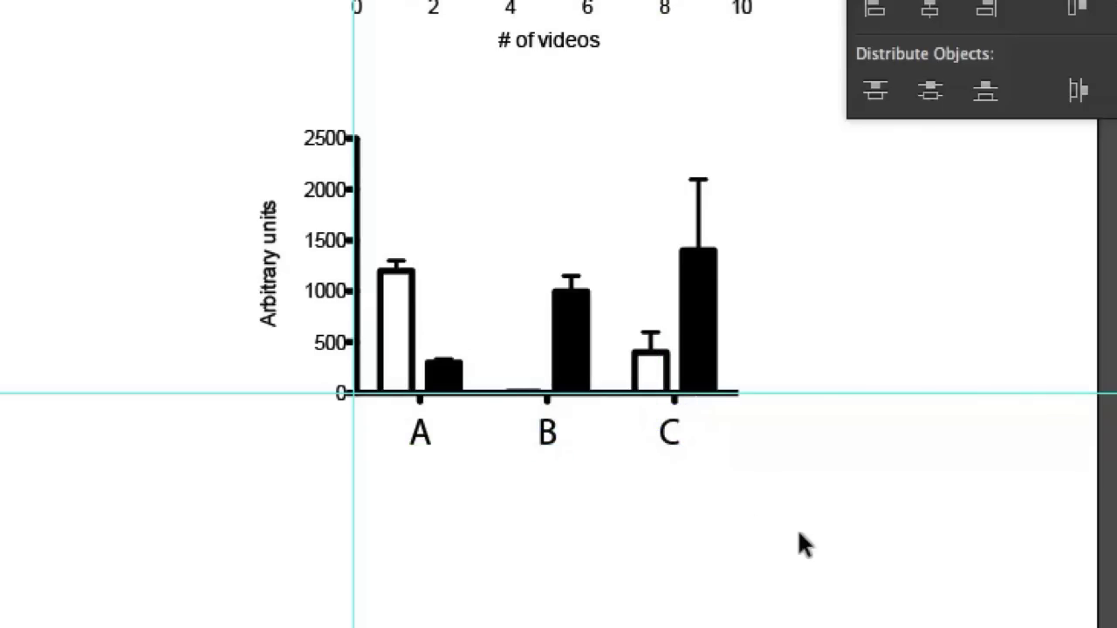
# - Select the A, B and C axis labels and distribute them evenly by their centres under the bars
pyautogui.moveTo(419, 435); pyautogui.dragTo(704, 462)
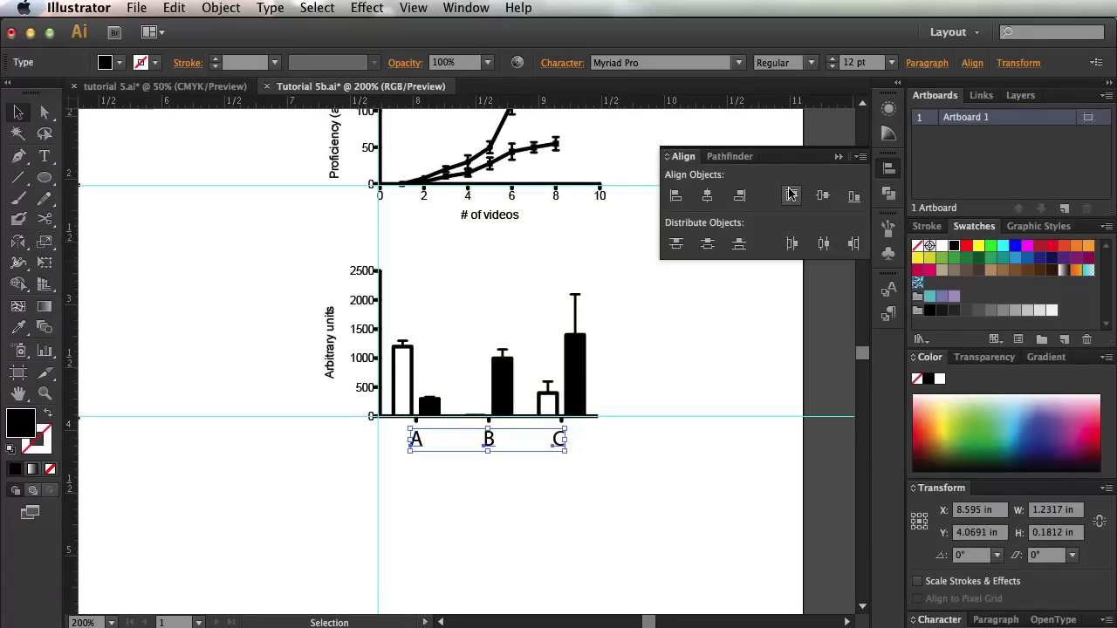
pyautogui.click(537, 452)
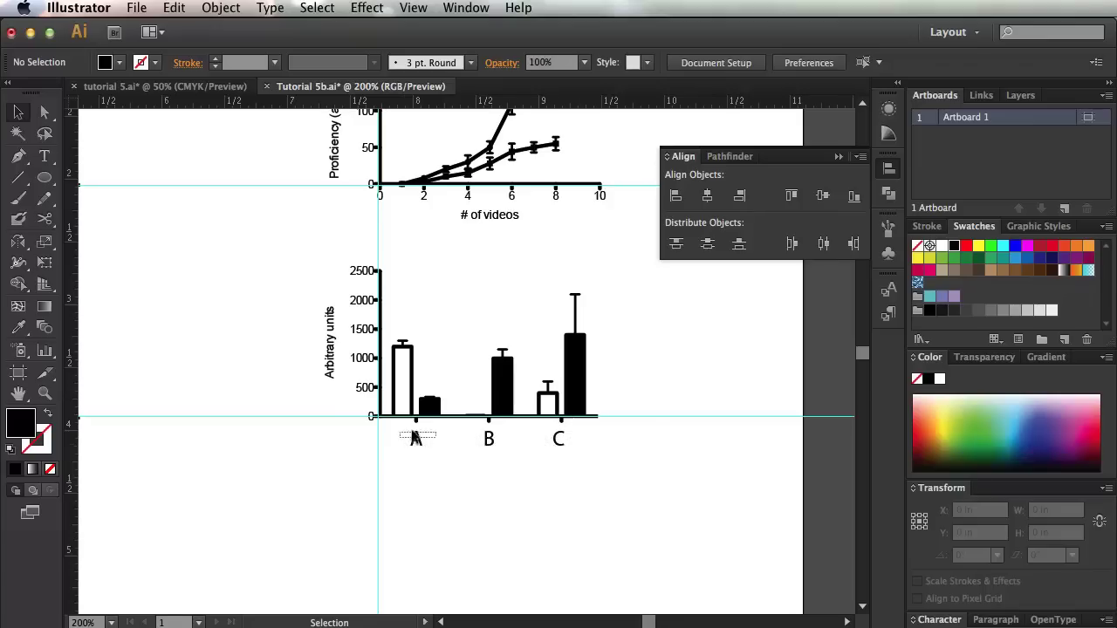
pyautogui.moveTo(399, 436)
pyautogui.mouseDown()
pyautogui.moveTo(514, 437)
pyautogui.moveTo(527, 480)
pyautogui.moveTo(410, 424)
pyautogui.mouseUp()
pyautogui.moveTo(419, 439); pyautogui.dragTo(564, 445)
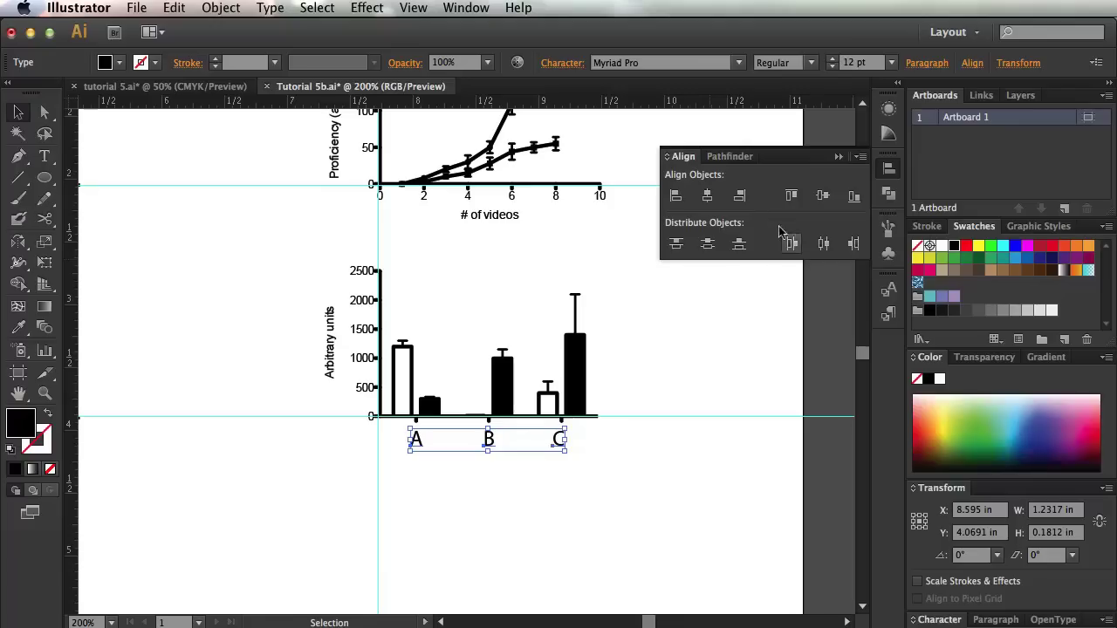
pyautogui.click(824, 245)
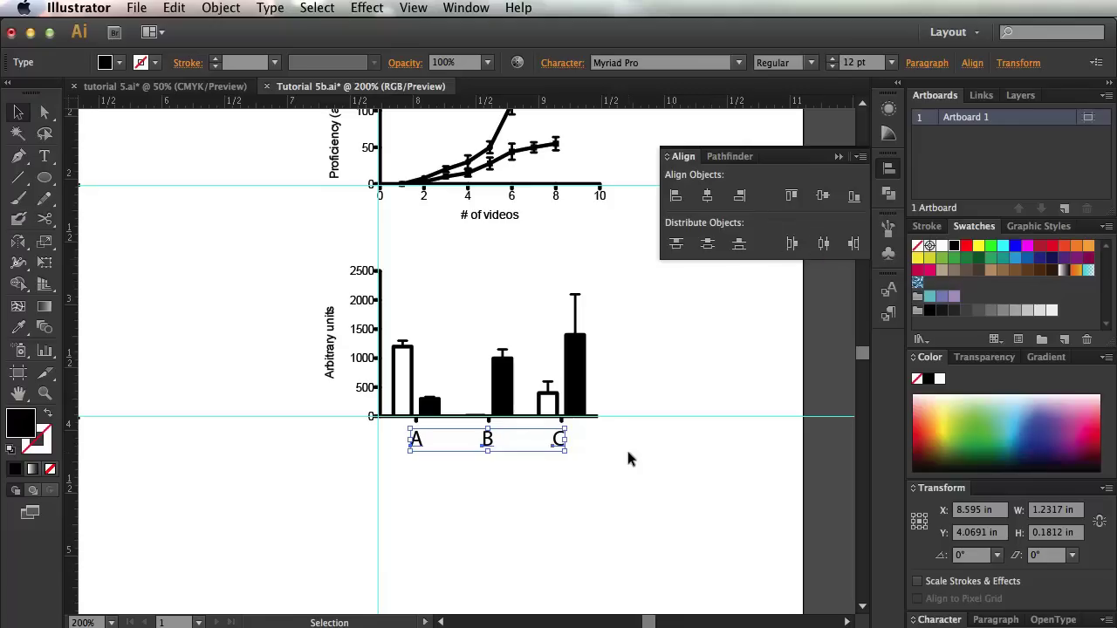
pyautogui.click(373, 434)
pyautogui.moveTo(397, 433); pyautogui.dragTo(558, 439)
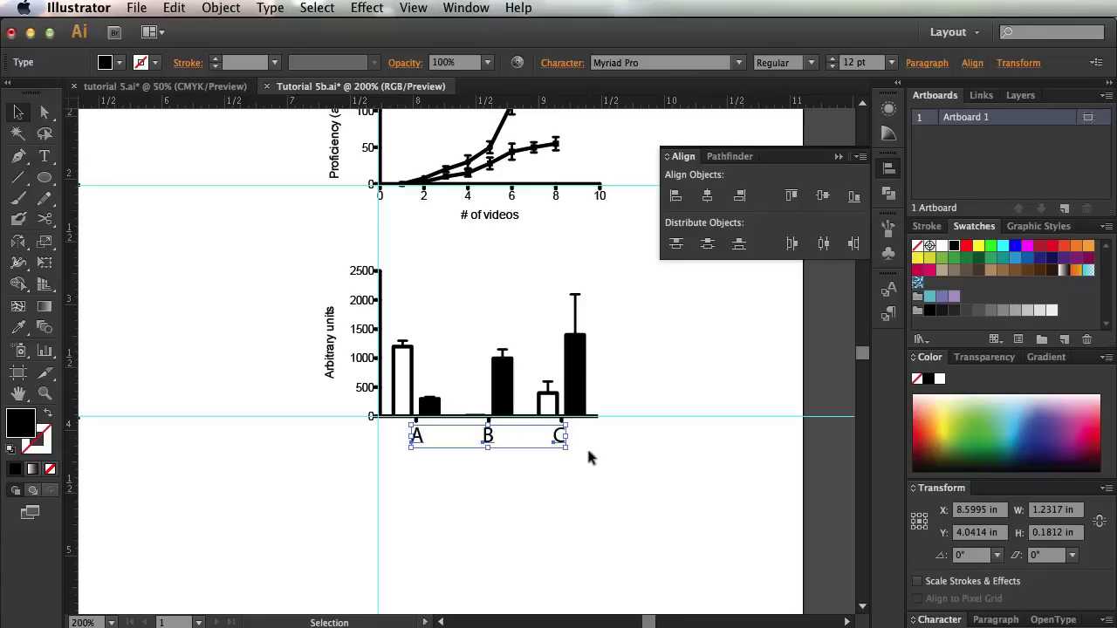
pyautogui.click(446, 448)
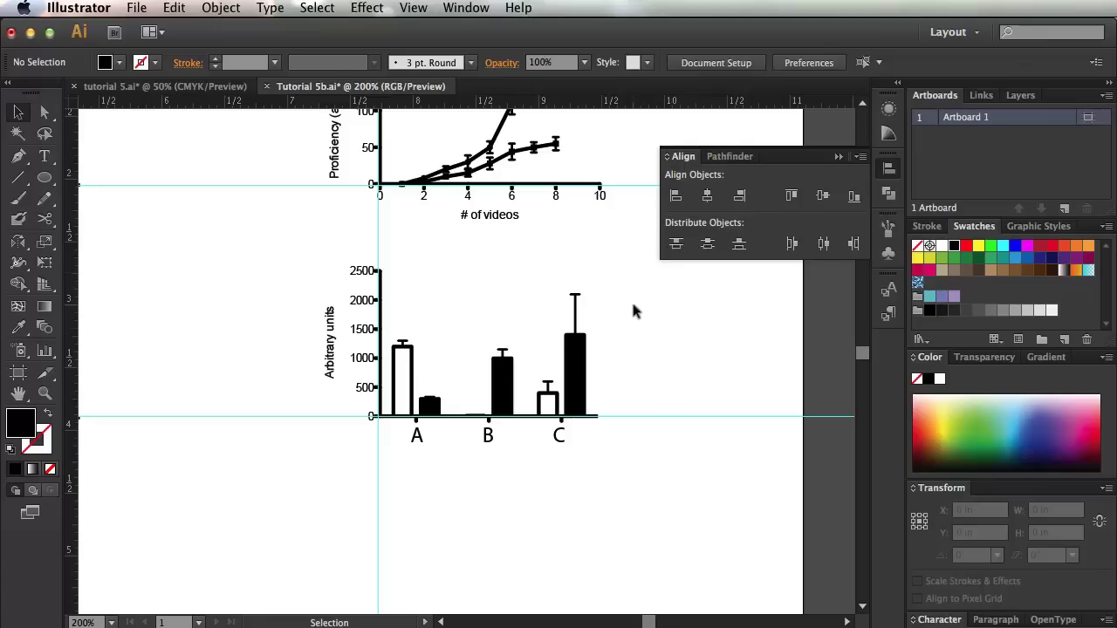
# - Move the LPS/CpG legend from the pasteboard onto the artboard below panel C
pyautogui.moveTo(187, 343); pyautogui.dragTo(816, 267)
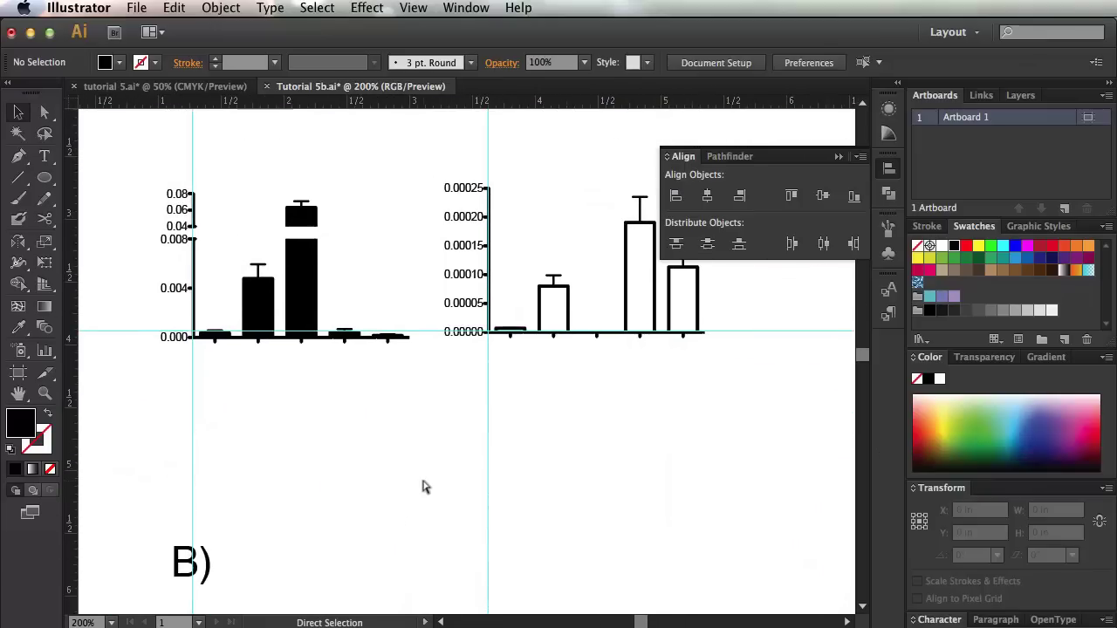
pyautogui.press('super+minus')
pyautogui.press('super+minus')
pyautogui.press('super+minus')
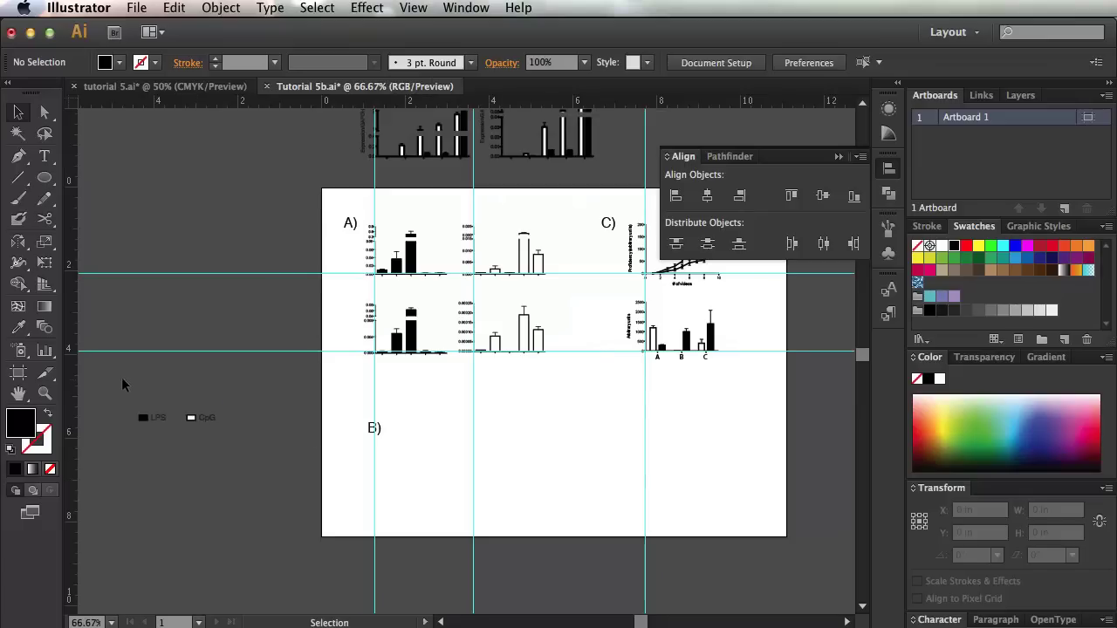
pyautogui.moveTo(266, 448); pyautogui.dragTo(265, 448)
pyautogui.moveTo(195, 420); pyautogui.dragTo(144, 360)
pyautogui.press('super+equal')
pyautogui.press('super+equal')
pyautogui.press('super+equal')
pyautogui.click(629, 500)
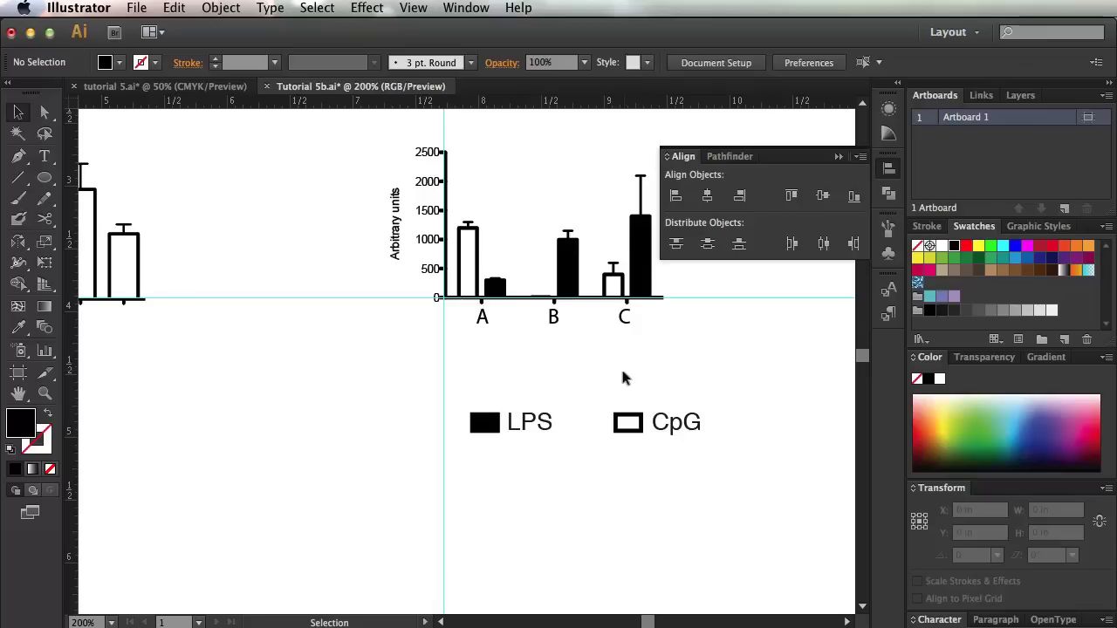
# - Duplicate the CpG legend entry to its right, undoing a trial even distribution of the entries
pyautogui.click(696, 434)
pyautogui.moveTo(676, 428); pyautogui.dragTo(791, 428)
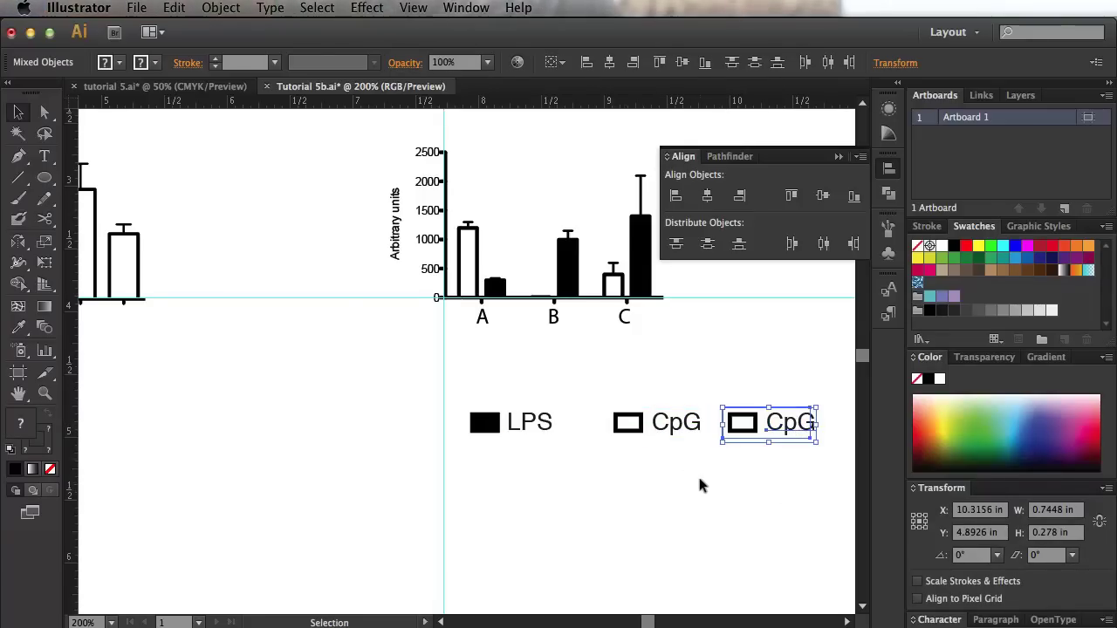
pyautogui.moveTo(673, 469); pyautogui.dragTo(544, 489)
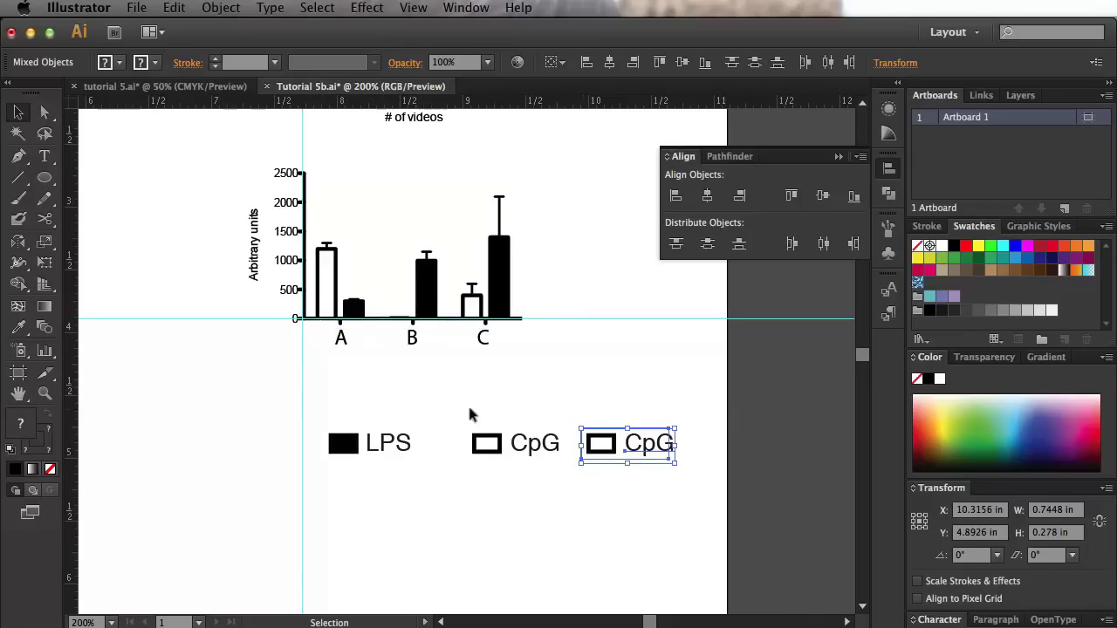
pyautogui.moveTo(332, 412); pyautogui.dragTo(703, 496)
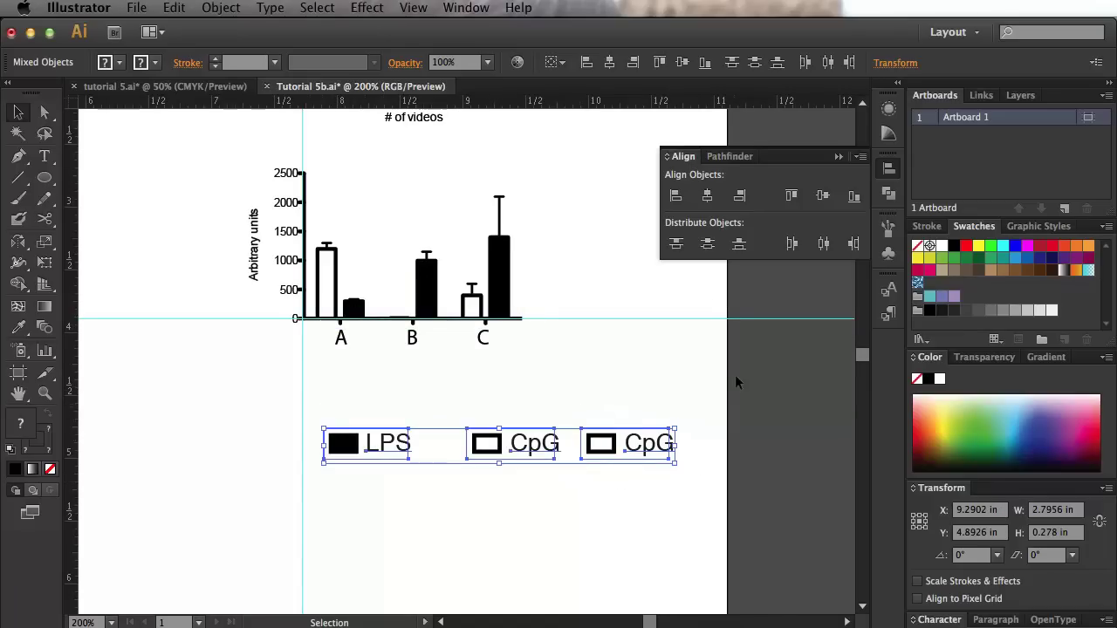
pyautogui.click(826, 244)
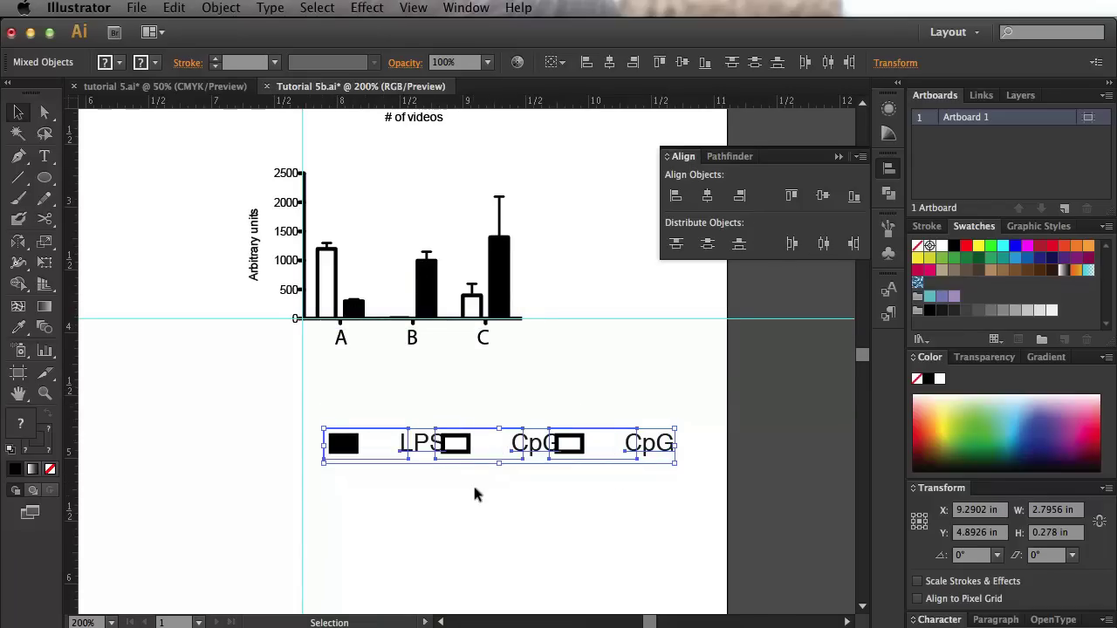
pyautogui.click(513, 400)
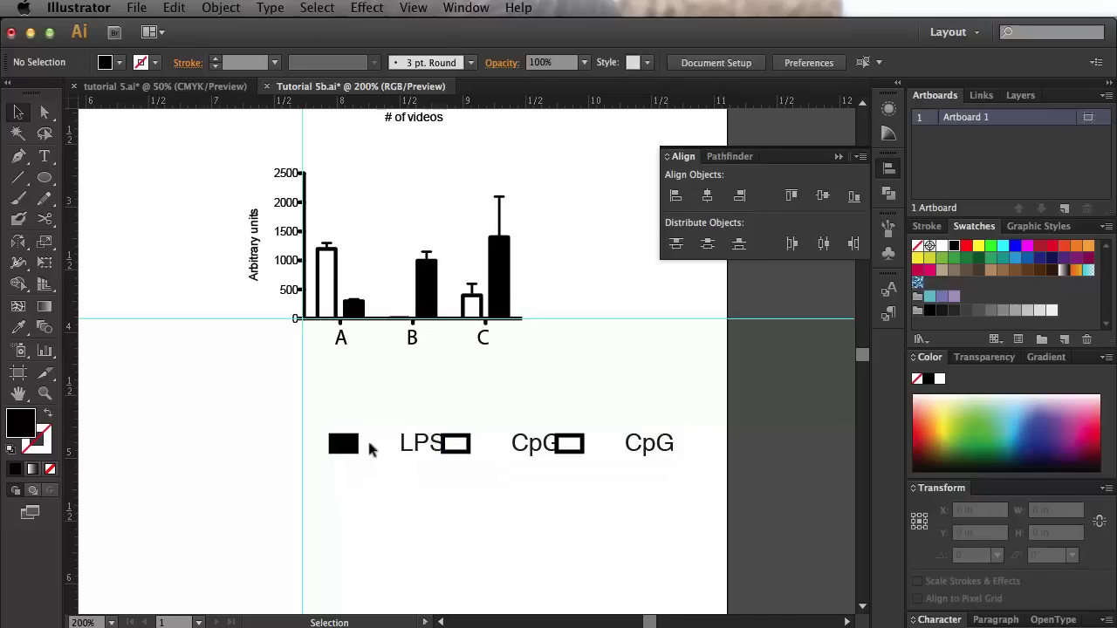
pyautogui.press('super+z')
pyautogui.press('super+z')
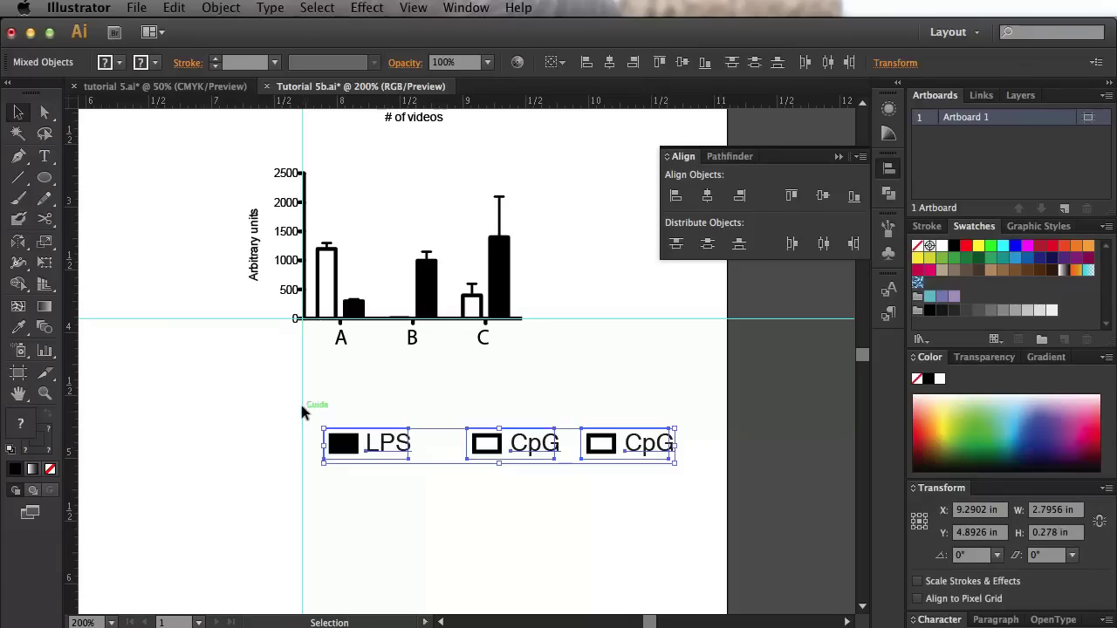
pyautogui.click(337, 411)
# - Group each CpG box with its label, for both the original and duplicate entries
pyautogui.moveTo(337, 410); pyautogui.dragTo(429, 481)
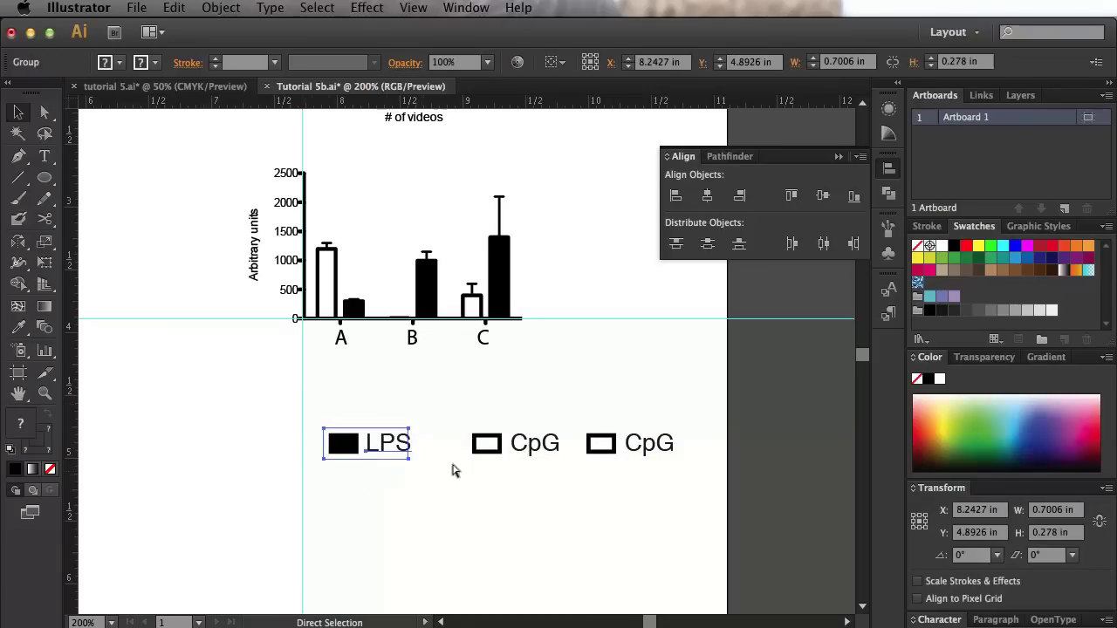
pyautogui.moveTo(459, 413); pyautogui.dragTo(541, 474)
pyautogui.press('super+f')
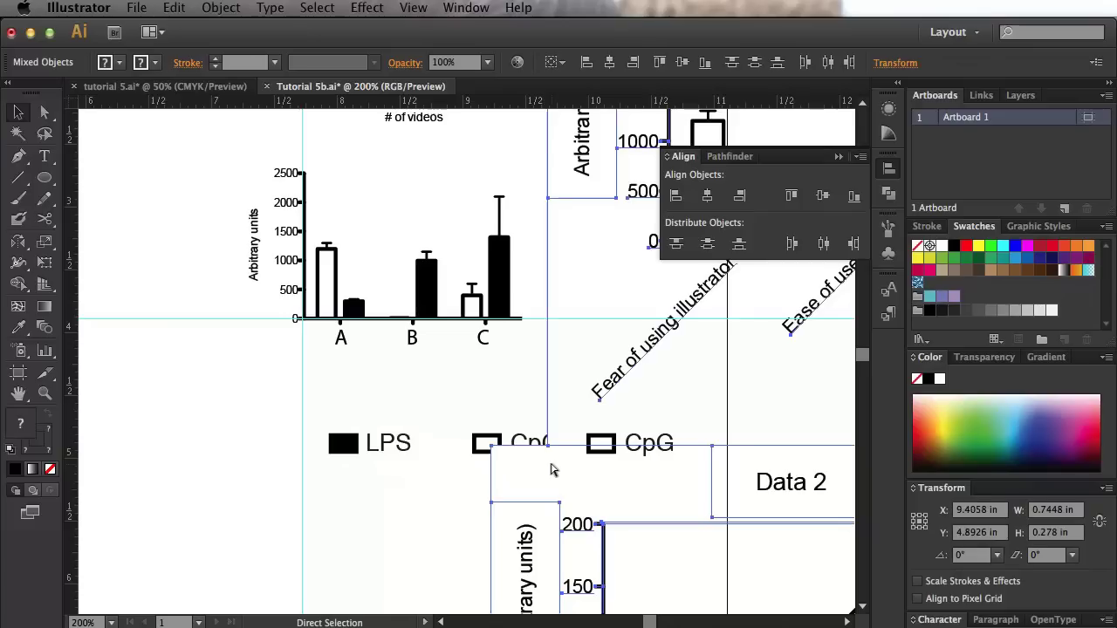
pyautogui.press('super+z')
pyautogui.press('super+g')
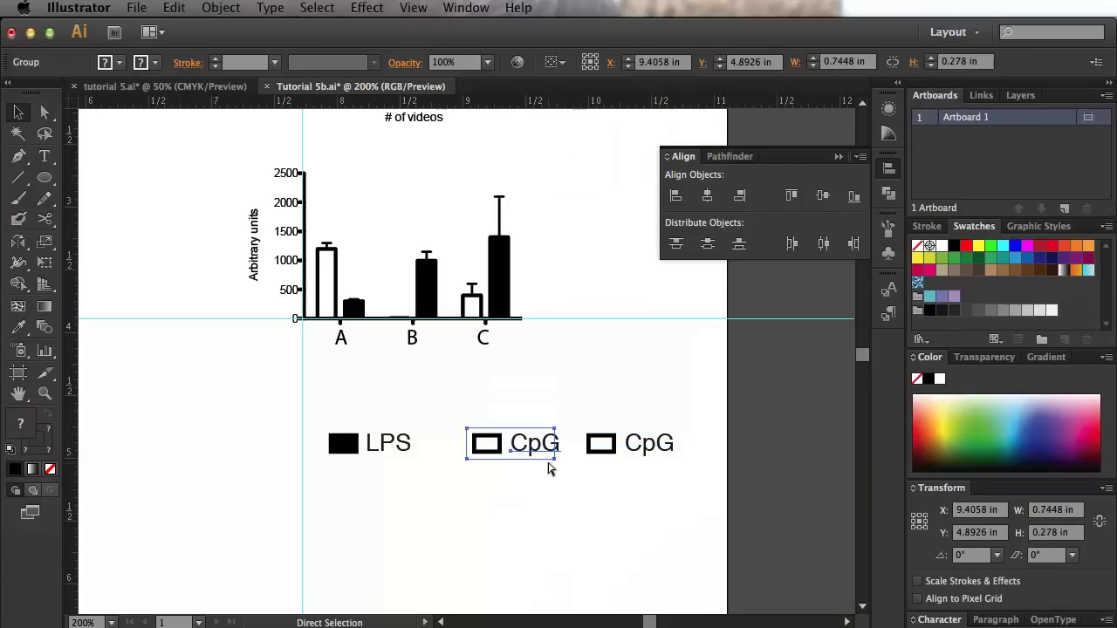
pyautogui.moveTo(549, 463); pyautogui.dragTo(582, 430)
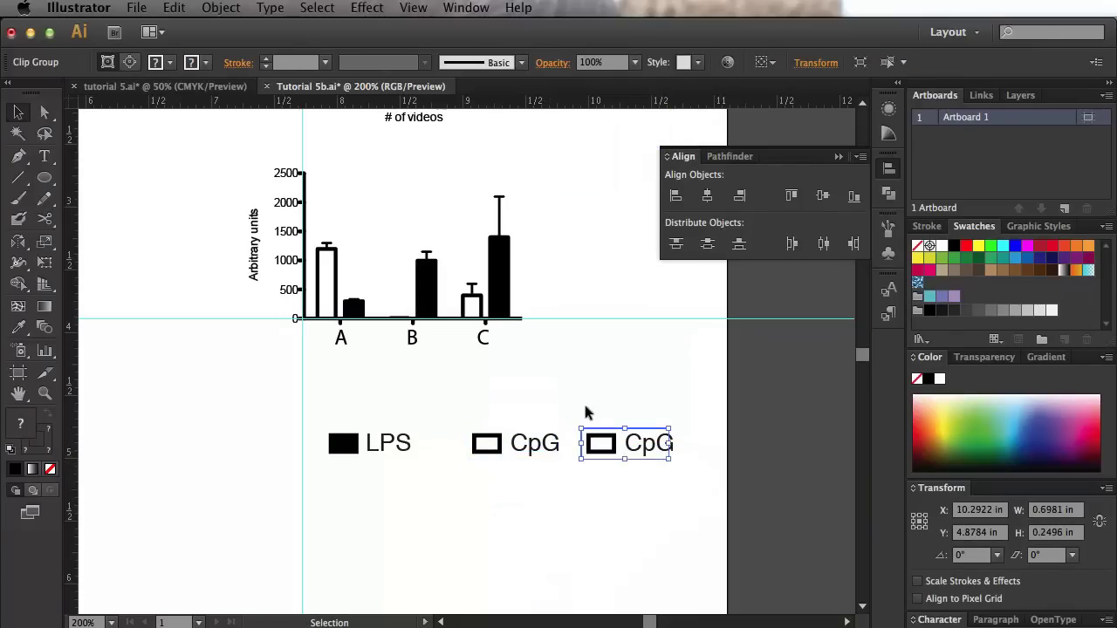
pyautogui.moveTo(657, 474); pyautogui.dragTo(661, 471)
pyautogui.press('super+g')
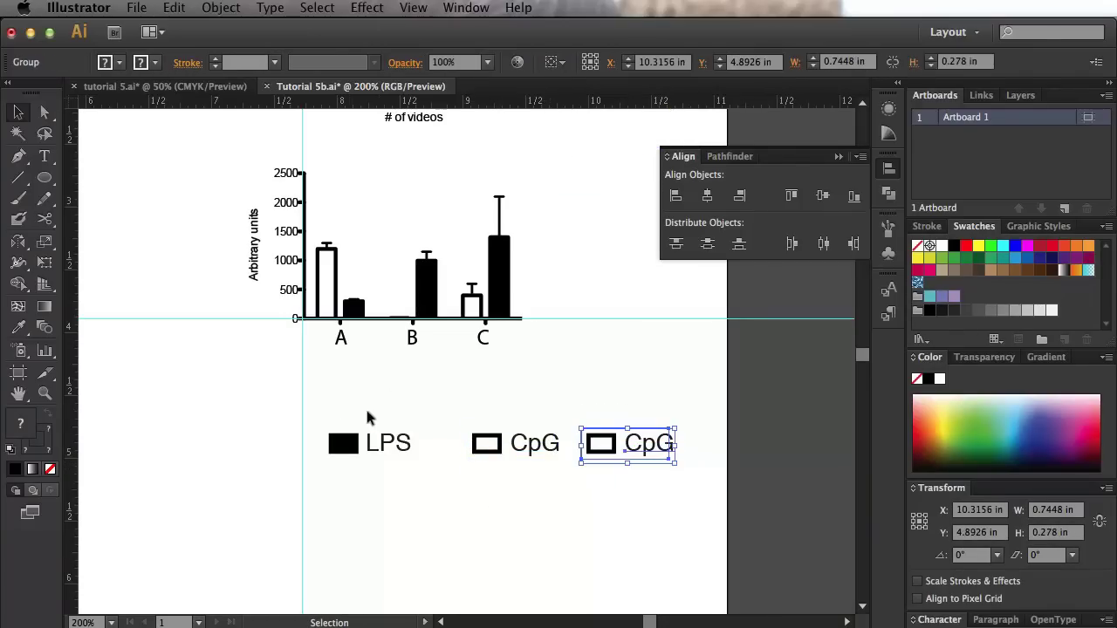
# - Move the two CpG entries beneath the LPS entry to form a vertical column
pyautogui.moveTo(335, 403); pyautogui.dragTo(617, 466)
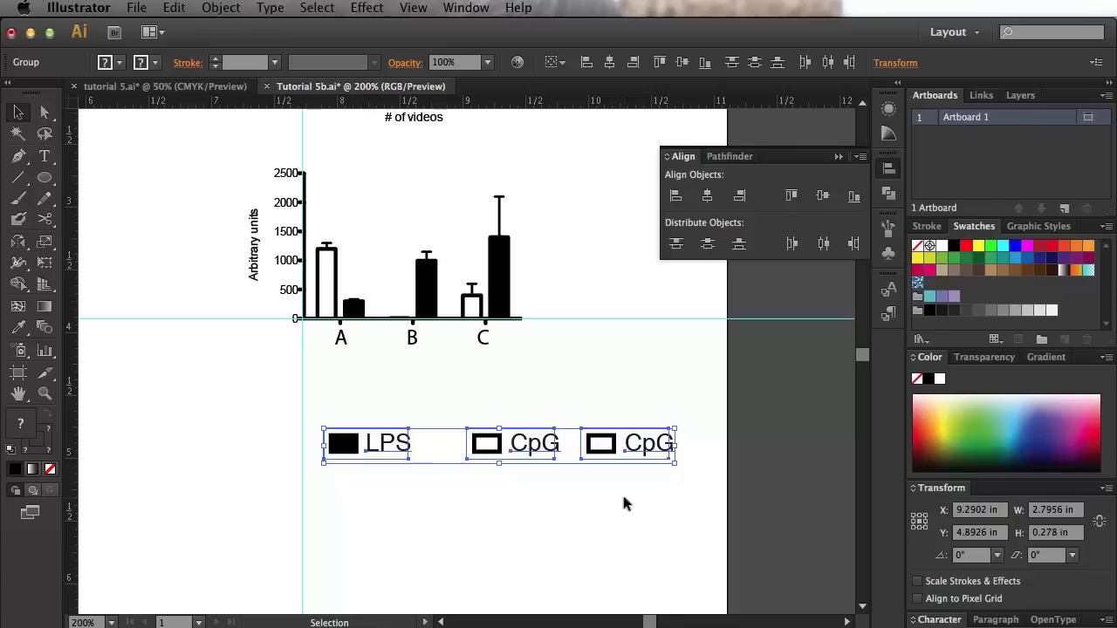
pyautogui.click(821, 244)
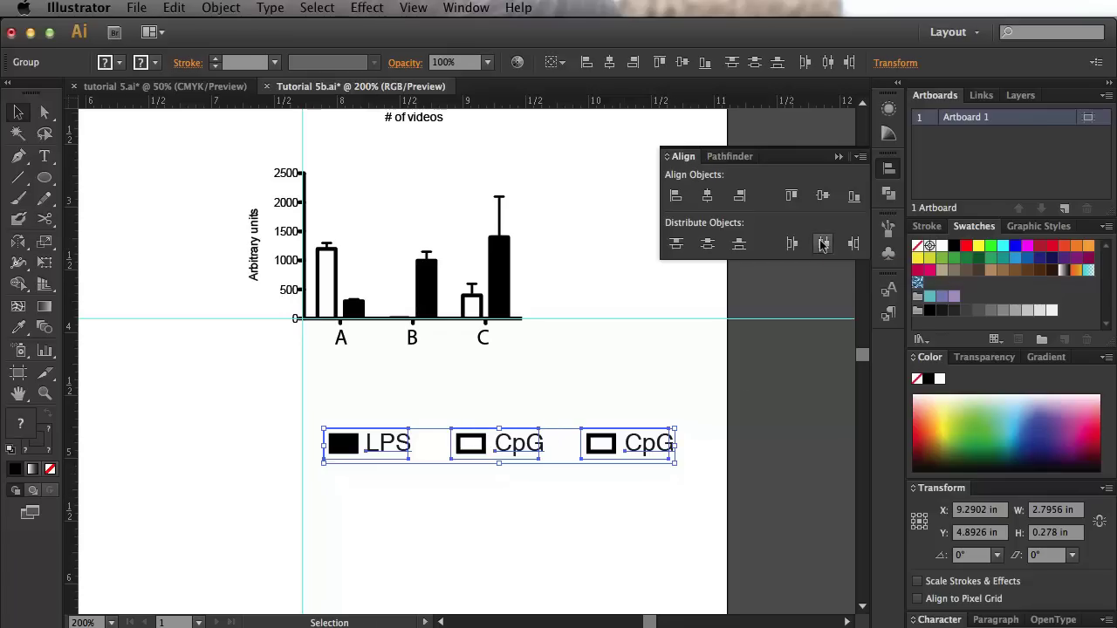
pyautogui.click(279, 464)
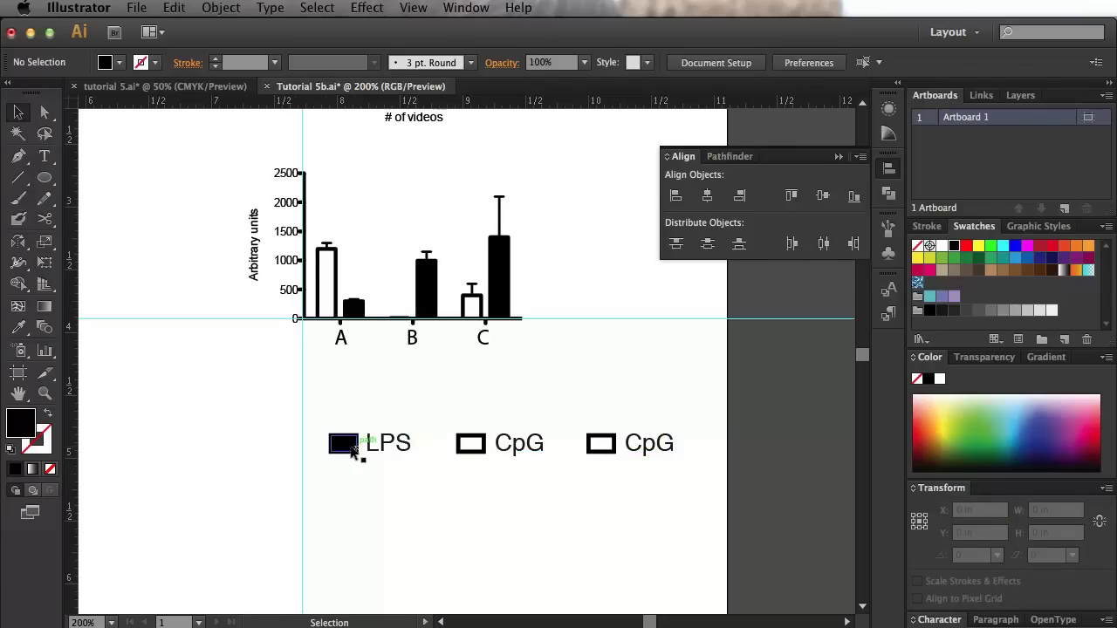
pyautogui.moveTo(453, 419); pyautogui.dragTo(555, 486)
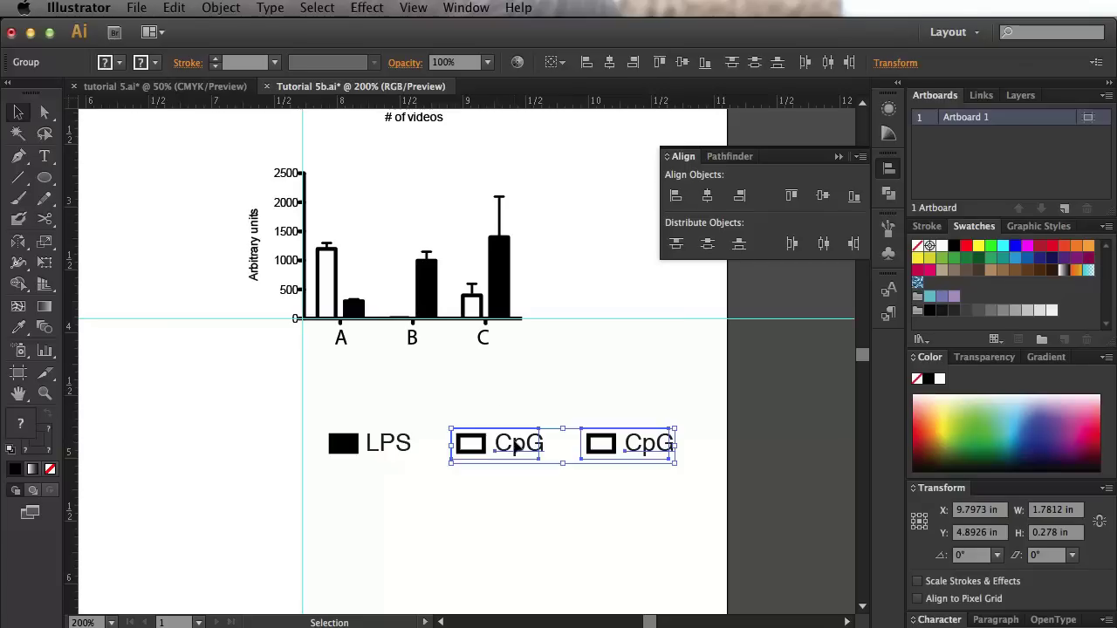
pyautogui.click(506, 456)
pyautogui.moveTo(508, 447); pyautogui.dragTo(382, 496)
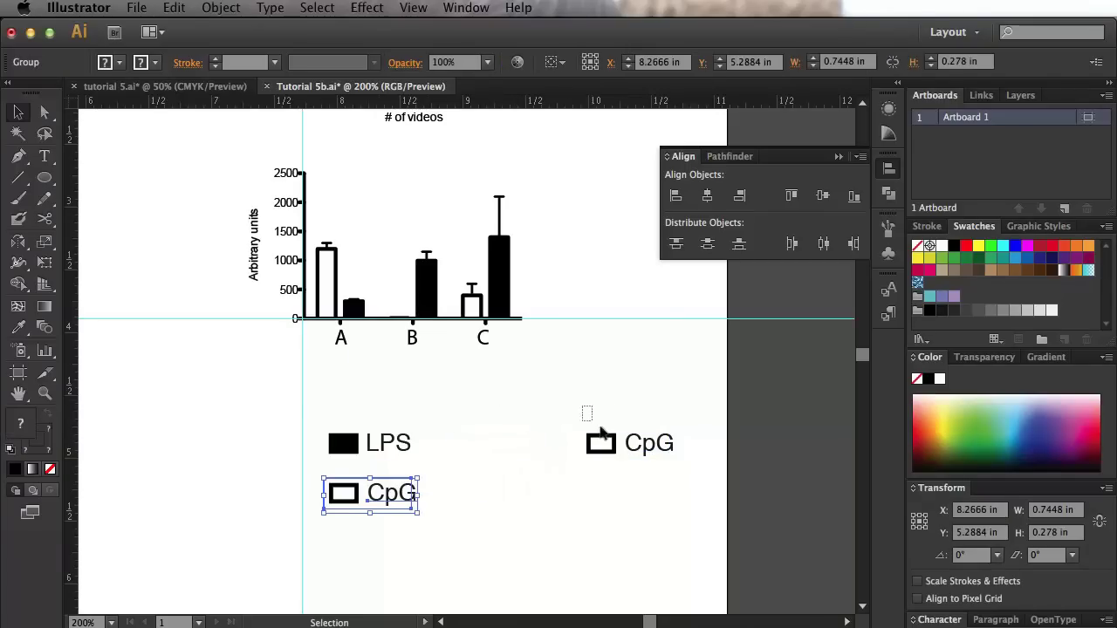
pyautogui.moveTo(646, 447); pyautogui.dragTo(398, 549)
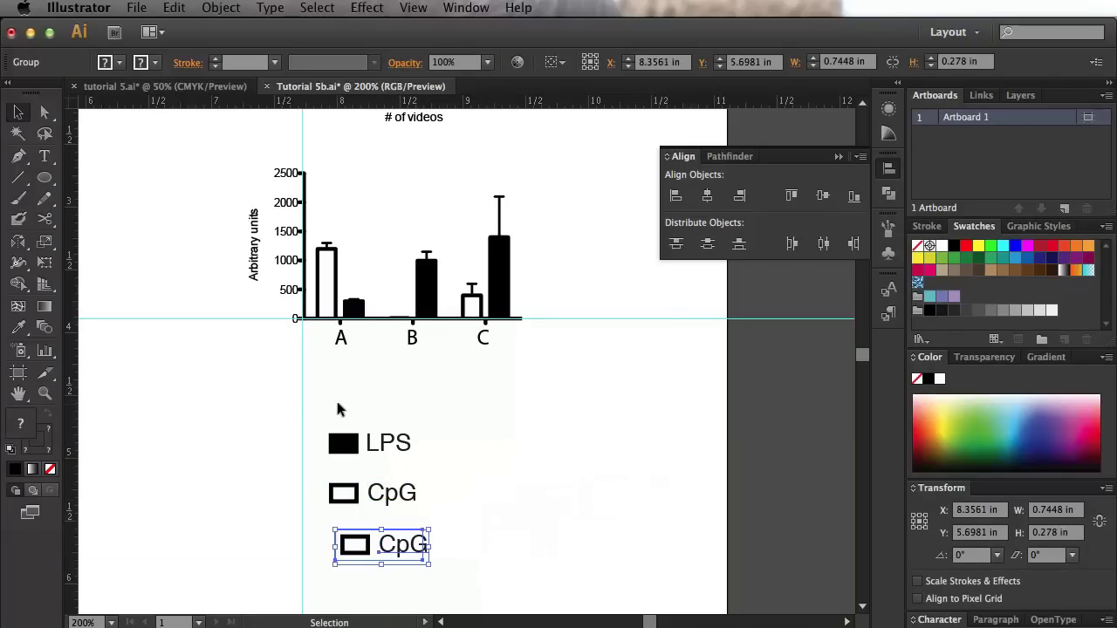
# - Left-align the three legend entries and distribute them evenly by vertical centre
pyautogui.moveTo(338, 410); pyautogui.dragTo(441, 546)
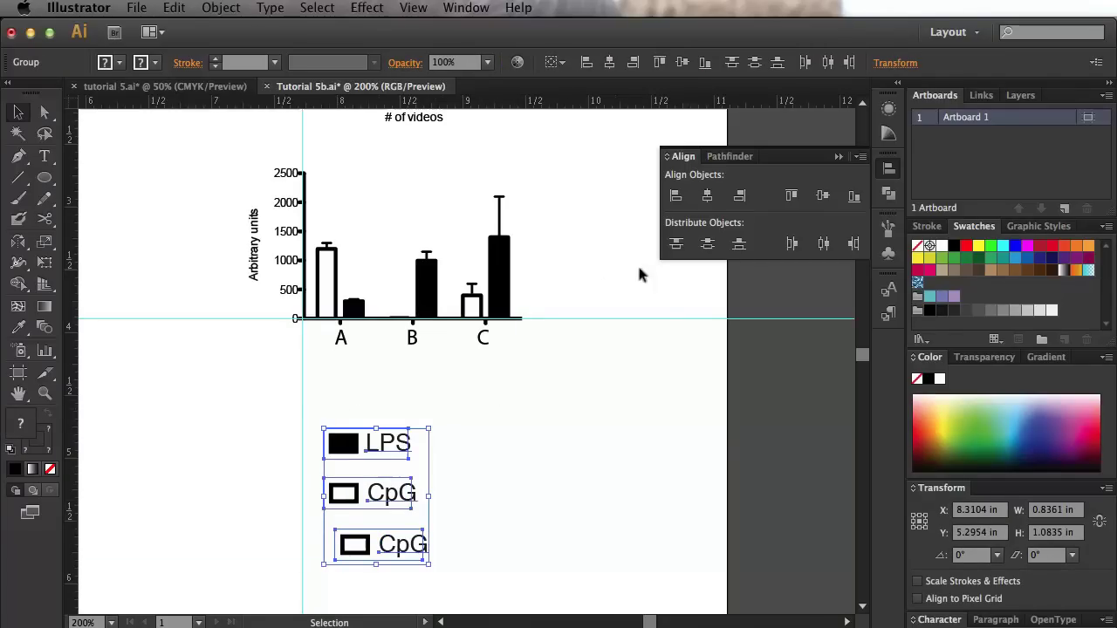
pyautogui.click(675, 195)
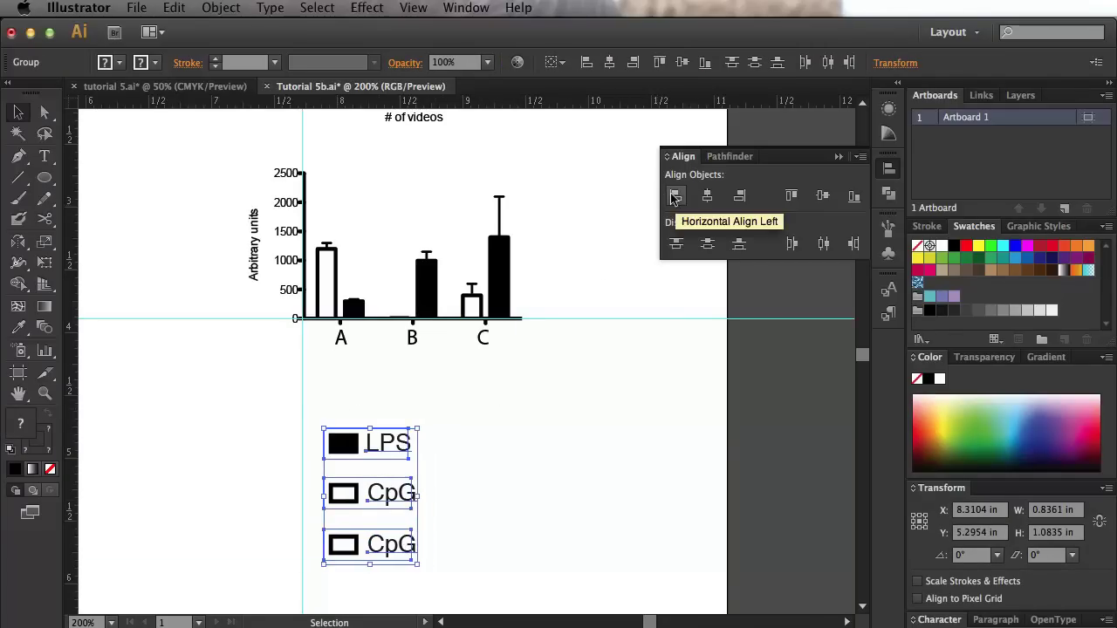
pyautogui.click(706, 245)
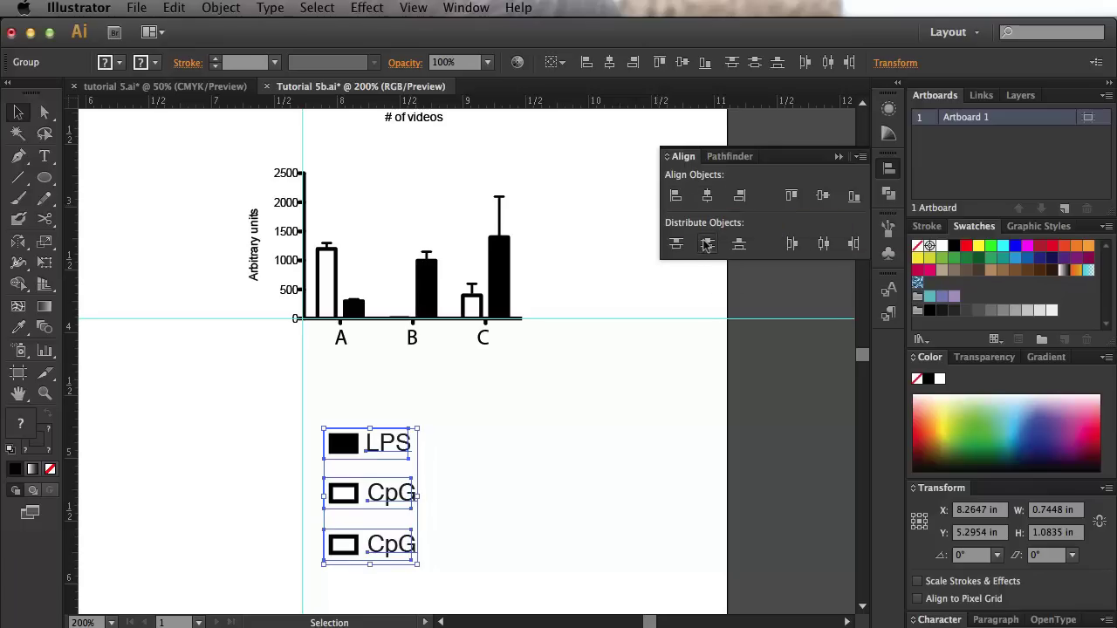
pyautogui.click(553, 436)
pyautogui.moveTo(318, 414); pyautogui.dragTo(475, 565)
pyautogui.moveTo(282, 379); pyautogui.dragTo(339, 364)
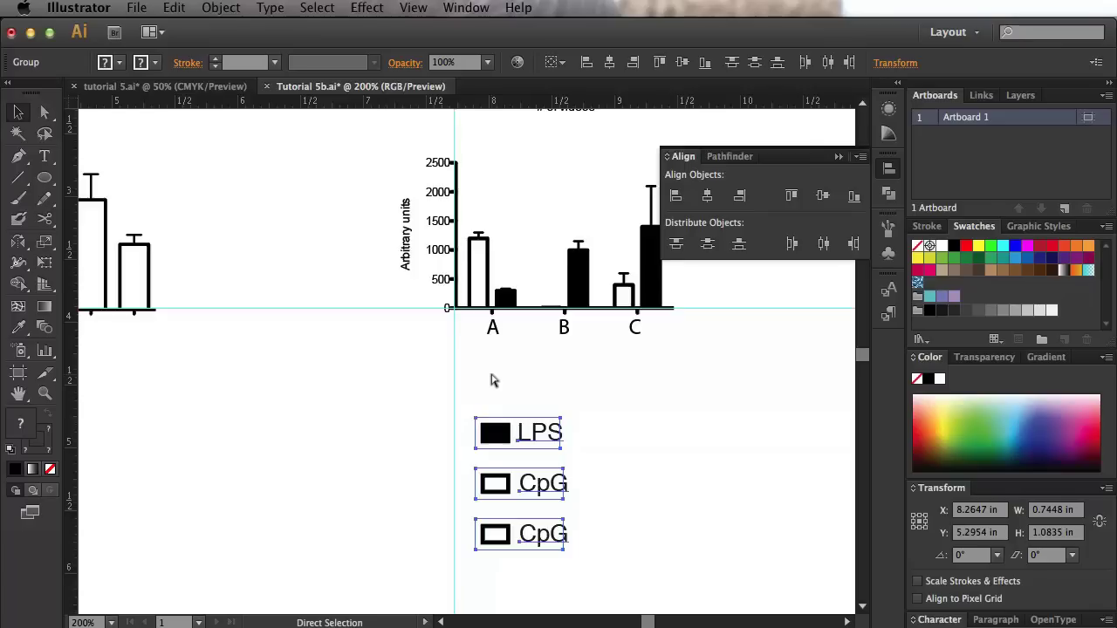
# - Zoom out to 66.67% and pan to frame the whole Figure 1 artboard
pyautogui.press('super+minus')
pyautogui.press('super+minus')
pyautogui.press('super+minus')
pyautogui.moveTo(338, 230); pyautogui.dragTo(524, 332)
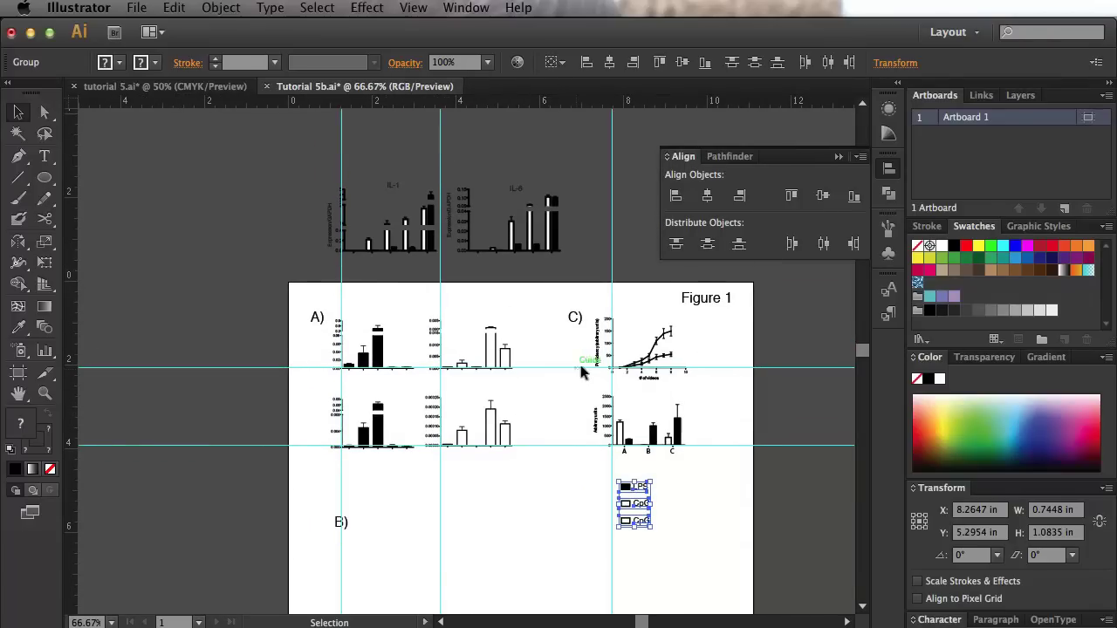
pyautogui.moveTo(772, 451); pyautogui.dragTo(688, 417)
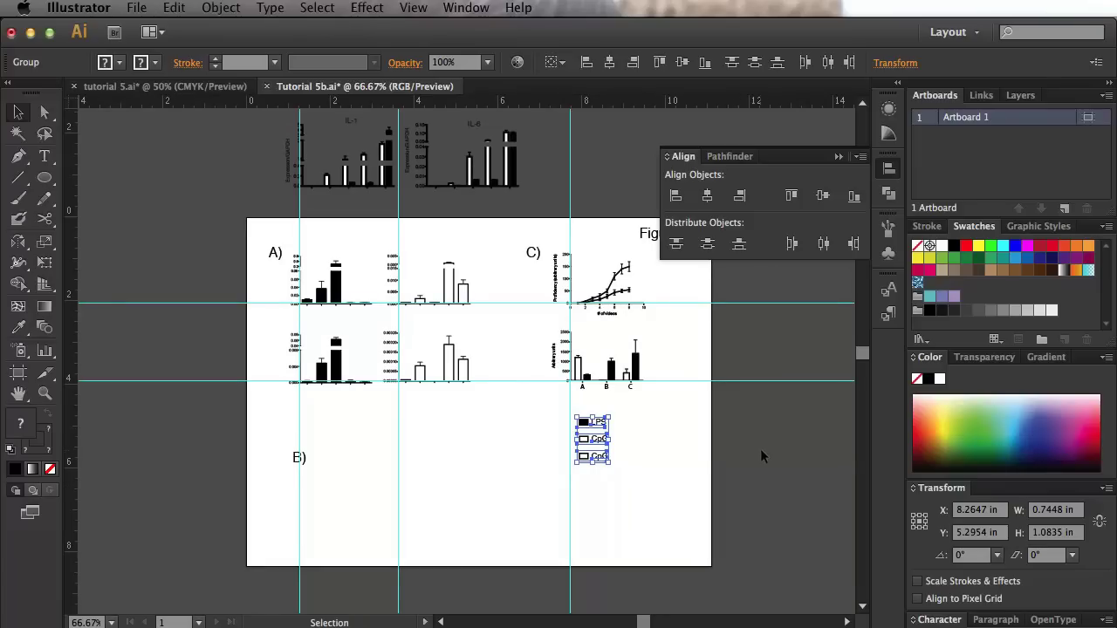